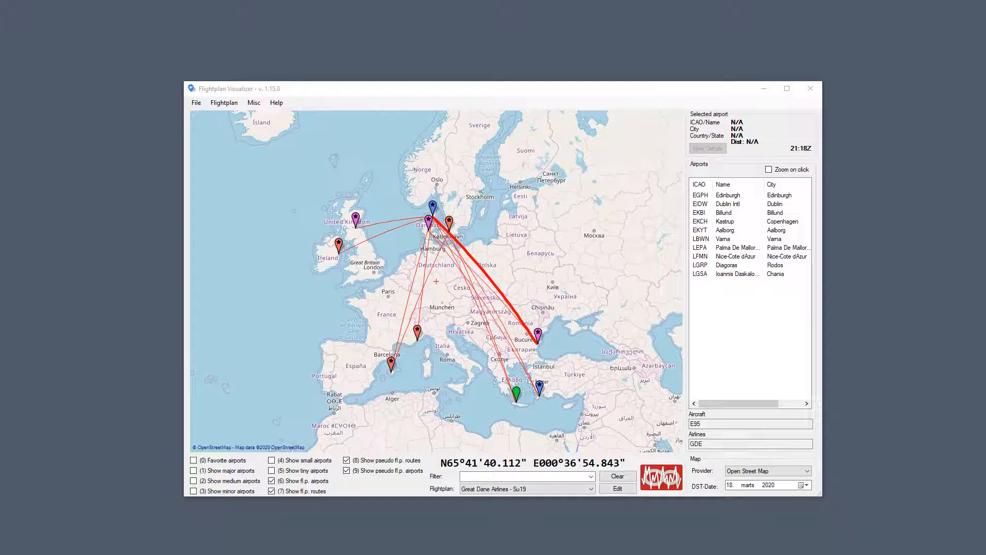
# - Browse the available flightplans and load S7 Airlines - Wi18-19 on the map
pyautogui.click(590, 492)
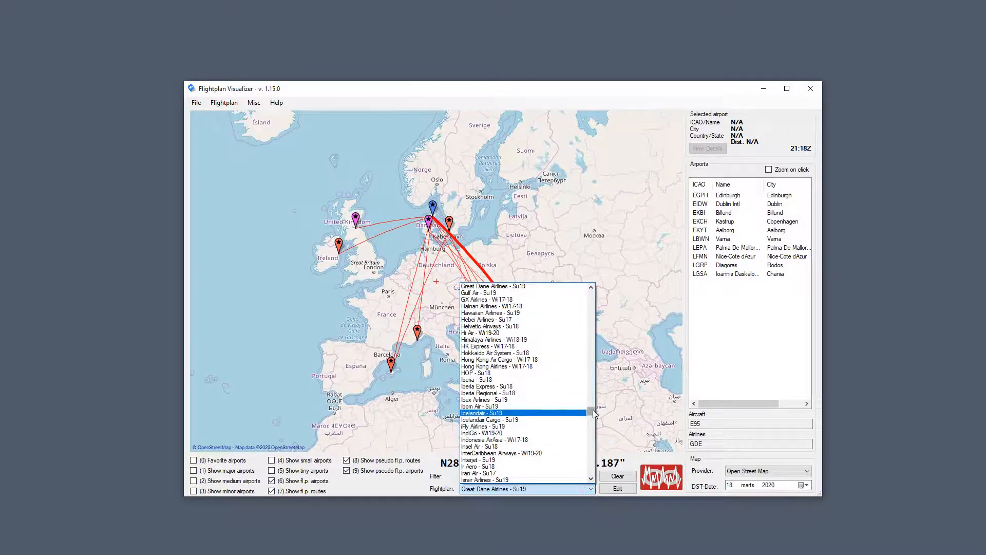
pyautogui.moveTo(594, 413); pyautogui.dragTo(621, 426)
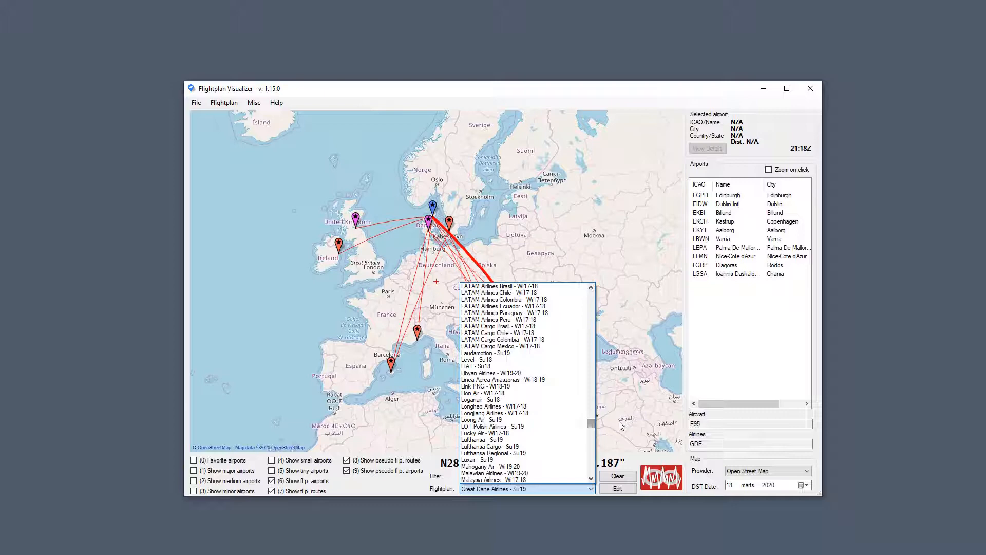
pyautogui.press('s')
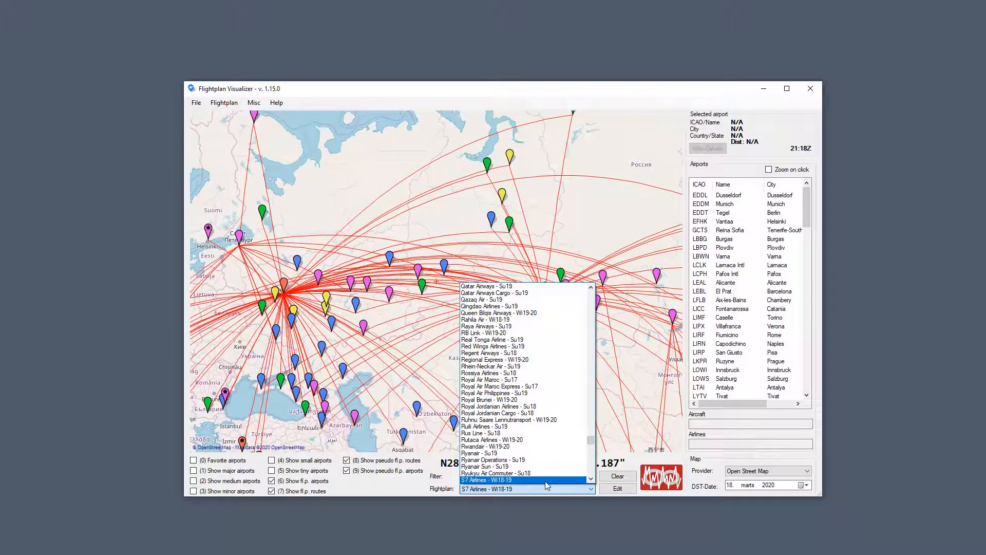
pyautogui.scroll(-5, 547, 479)
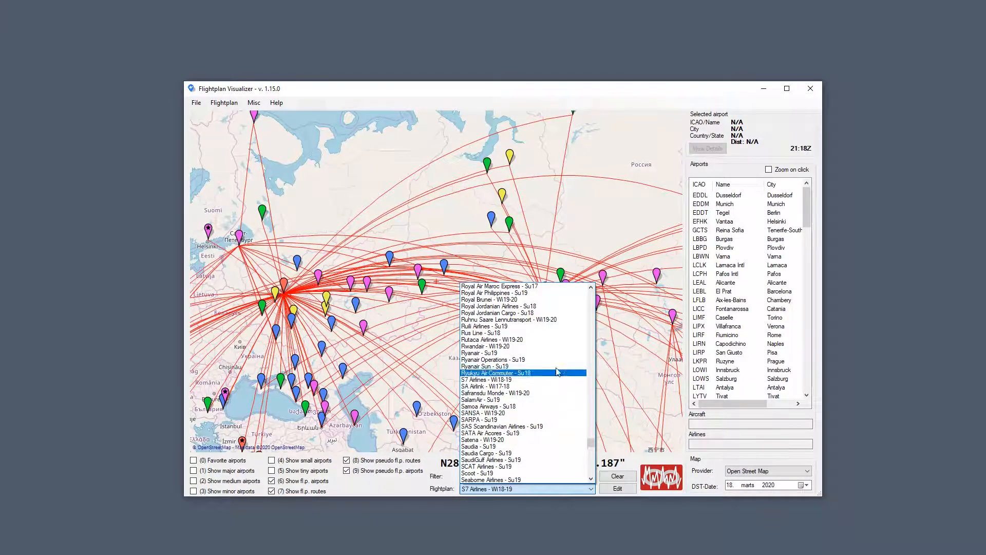
pyautogui.click(585, 94)
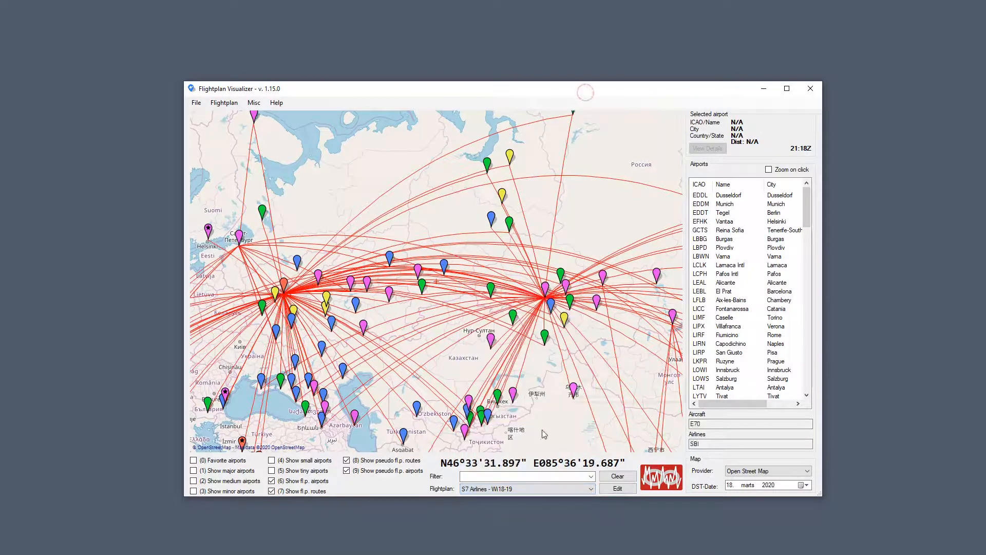
# - Filter the flightplans by "west" and review the matching entries without choosing one
pyautogui.moveTo(493, 476)
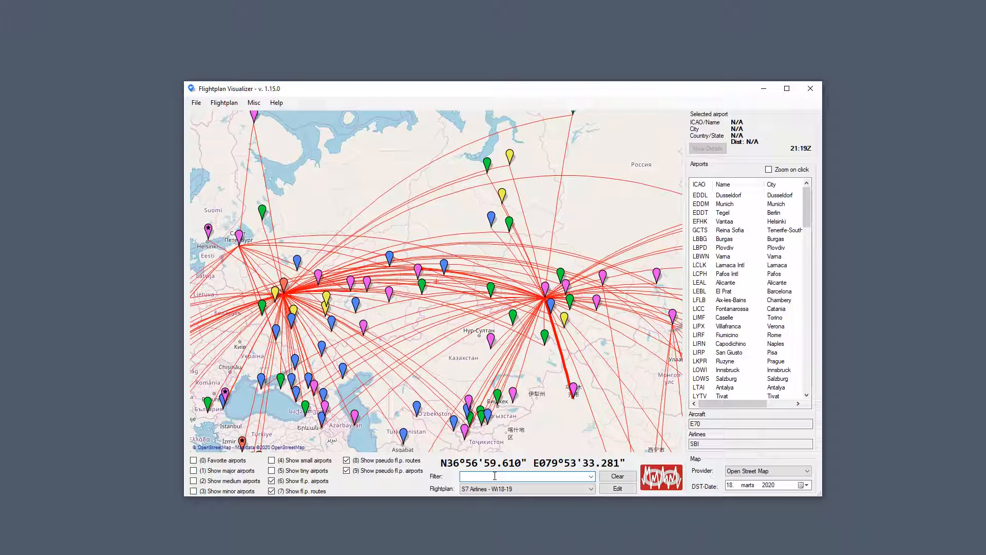
pyautogui.write('west')
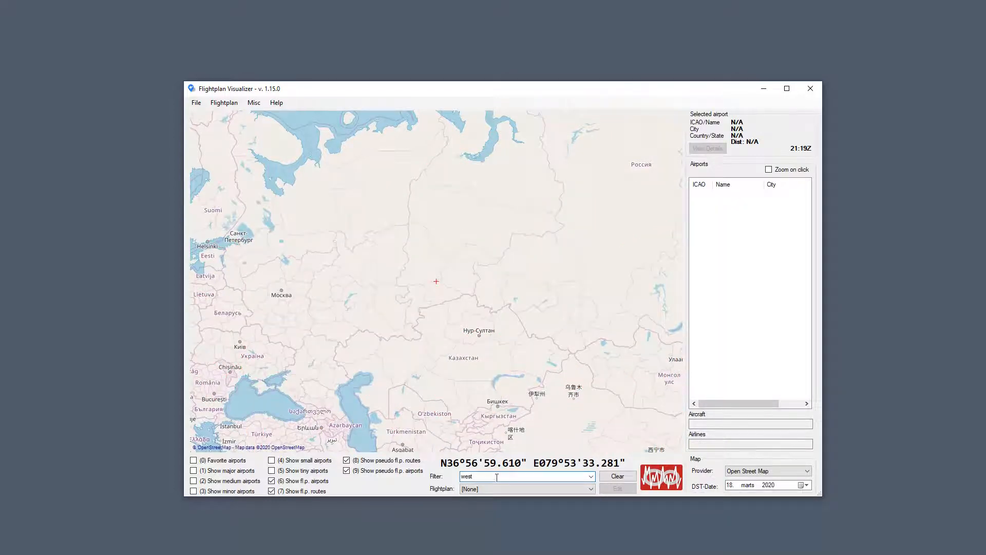
pyautogui.click(596, 489)
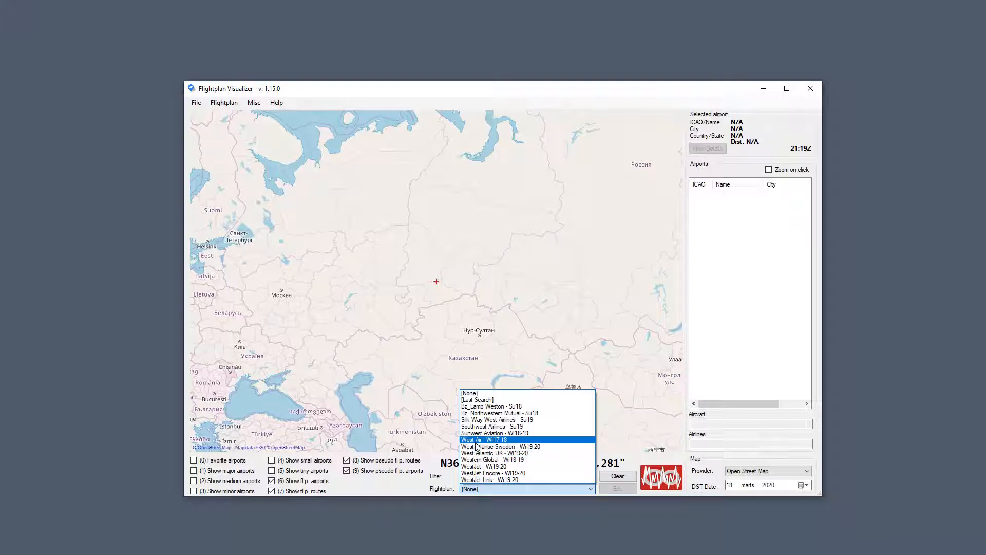
pyautogui.click(520, 368)
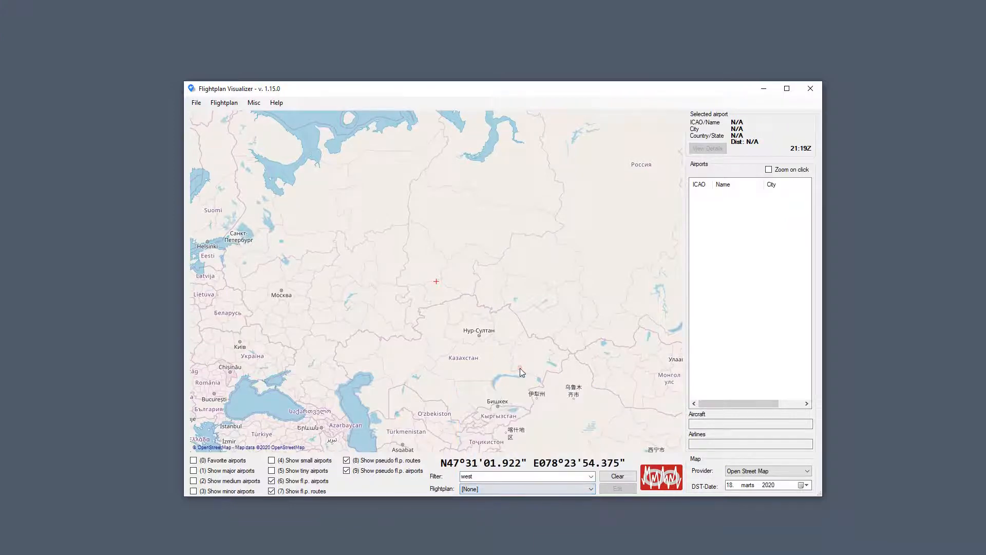
# - Add a wildcard before and after the filter text so it reads *west*
pyautogui.doubleClick(484, 474)
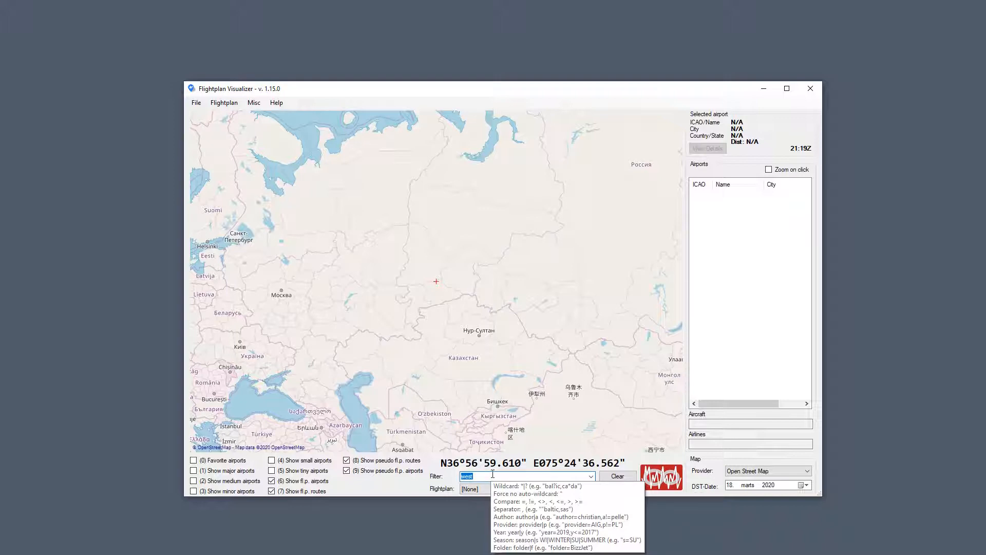
pyautogui.press('Home')
pyautogui.write('*')
pyautogui.press('End')
pyautogui.write('*')
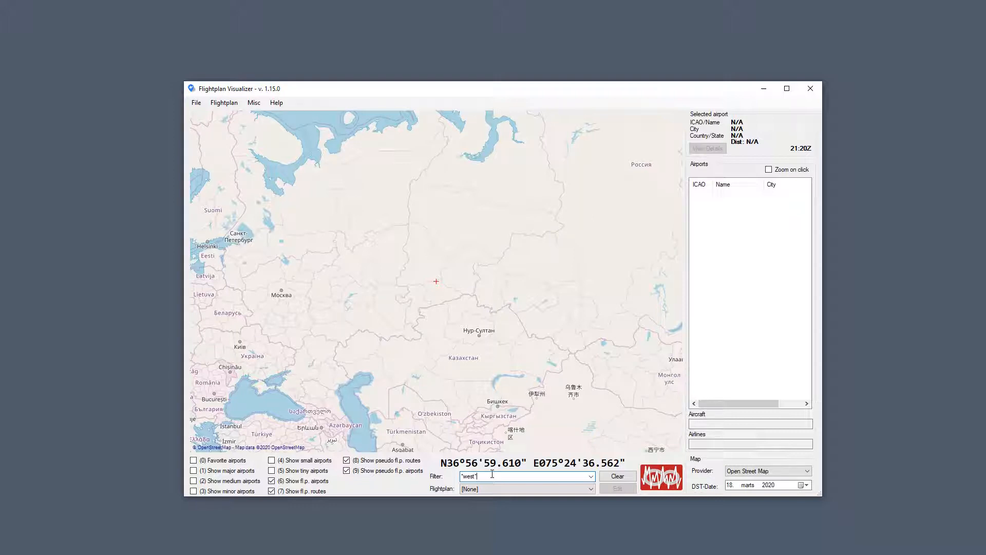
# - Remove the surrounding wildcards so the filter reads west, and review the matching flightplans
pyautogui.press('Left')
pyautogui.moveTo(520, 472)
pyautogui.write('t')
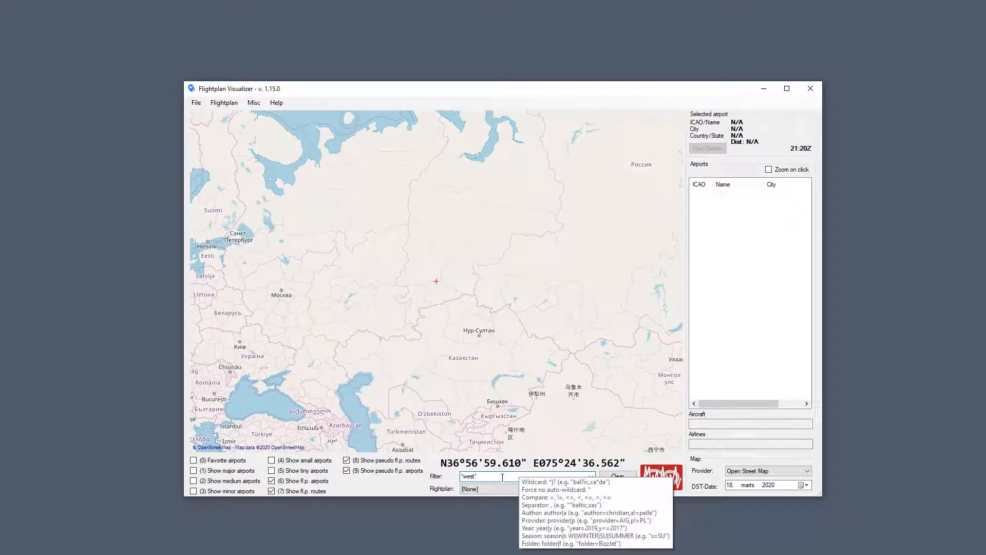
pyautogui.press('Delete')
pyautogui.press('BackSpace')
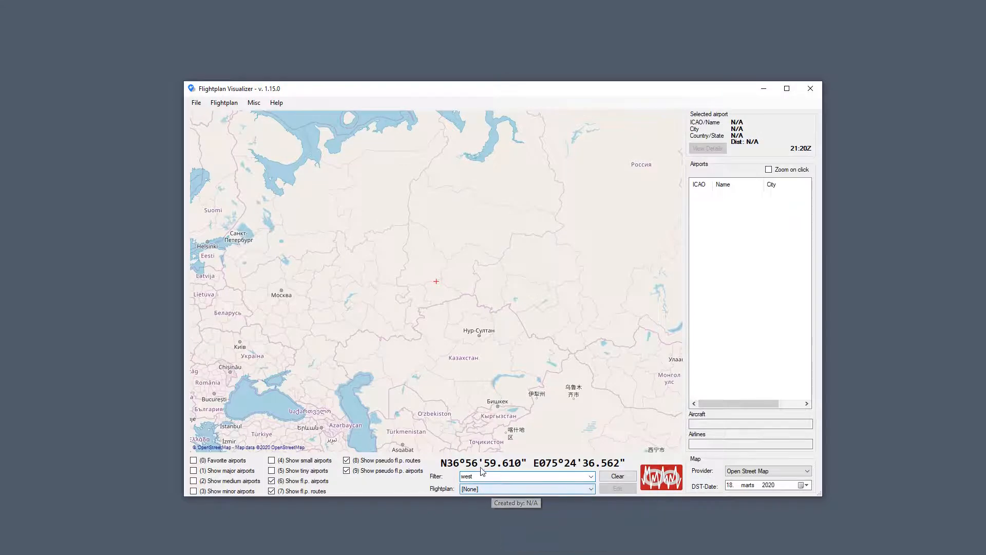
pyautogui.click(480, 489)
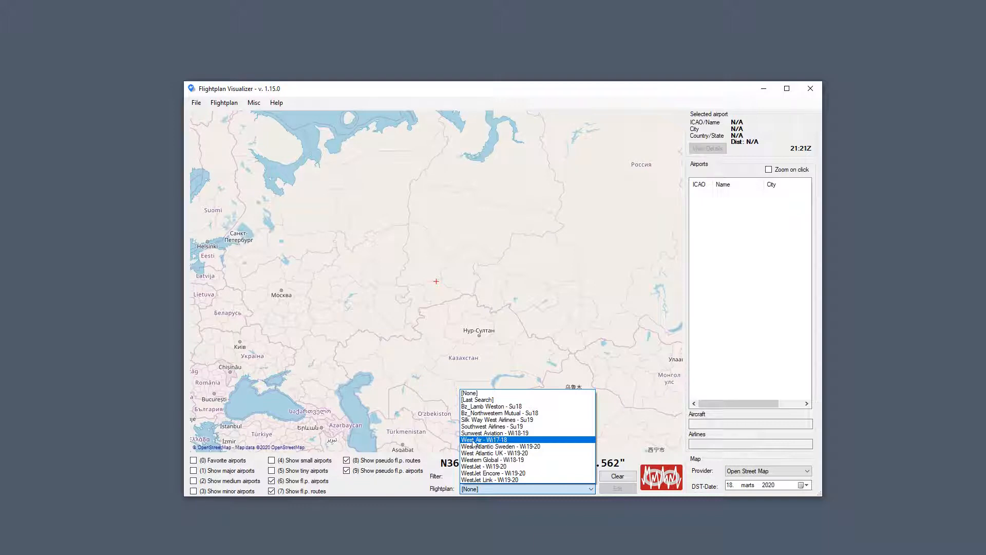
pyautogui.click(439, 437)
# - Put a quotation mark before west in the filter to disable the leading auto-wildcard, and review the matching flightplans
pyautogui.doubleClick(498, 477)
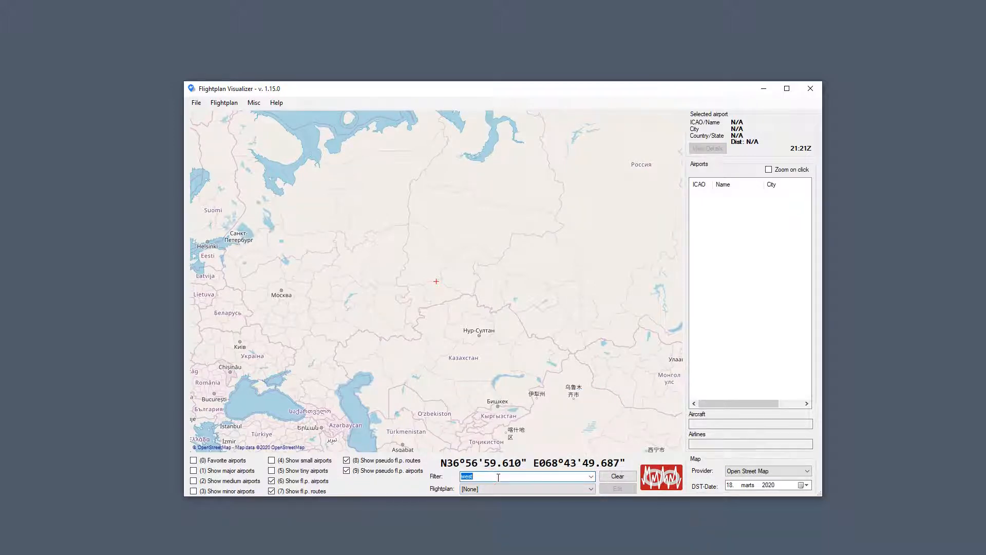
pyautogui.press('Home')
pyautogui.write('"')
pyautogui.click(516, 491)
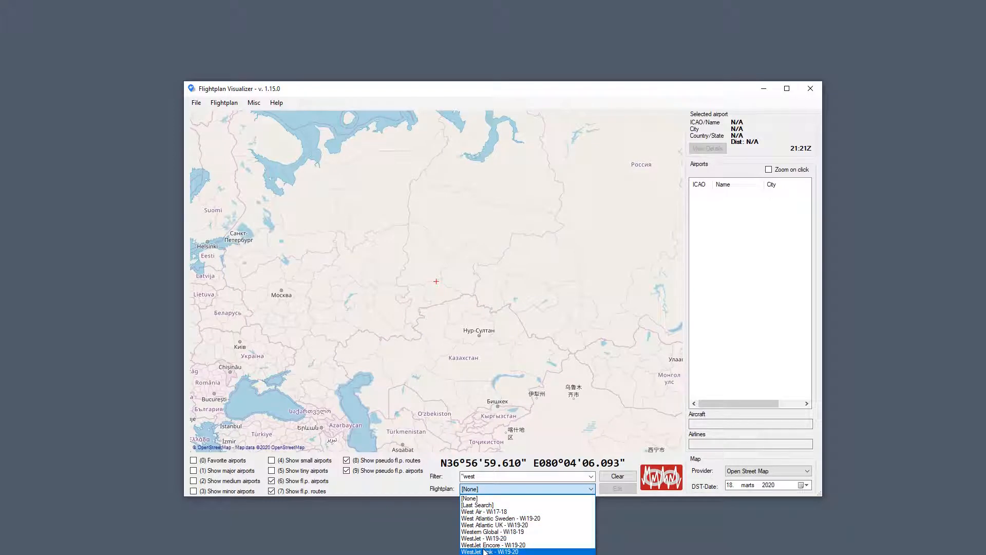
pyautogui.click(503, 476)
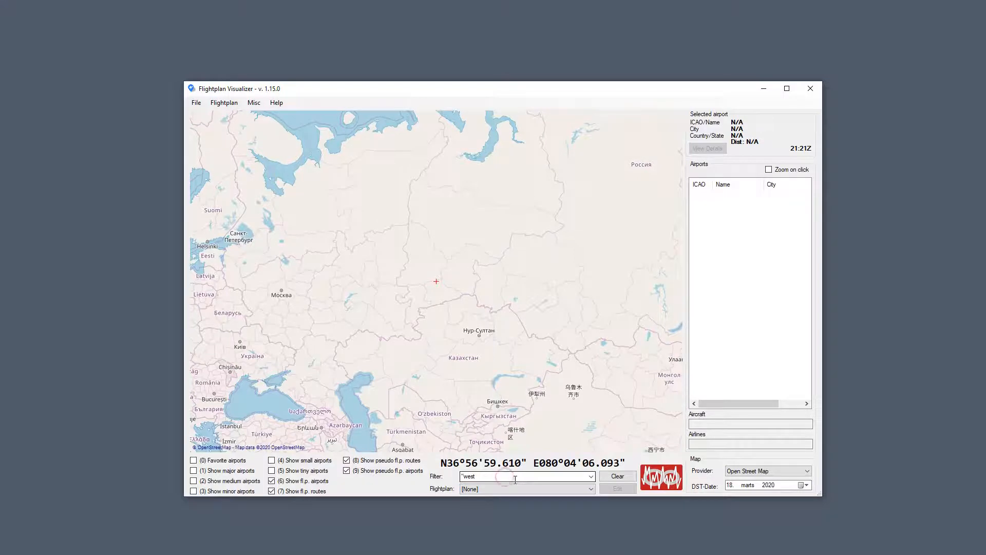
# - Replace the filter with we*t and review the flightplans that match this wildcard pattern
pyautogui.moveTo(515, 479); pyautogui.dragTo(410, 486)
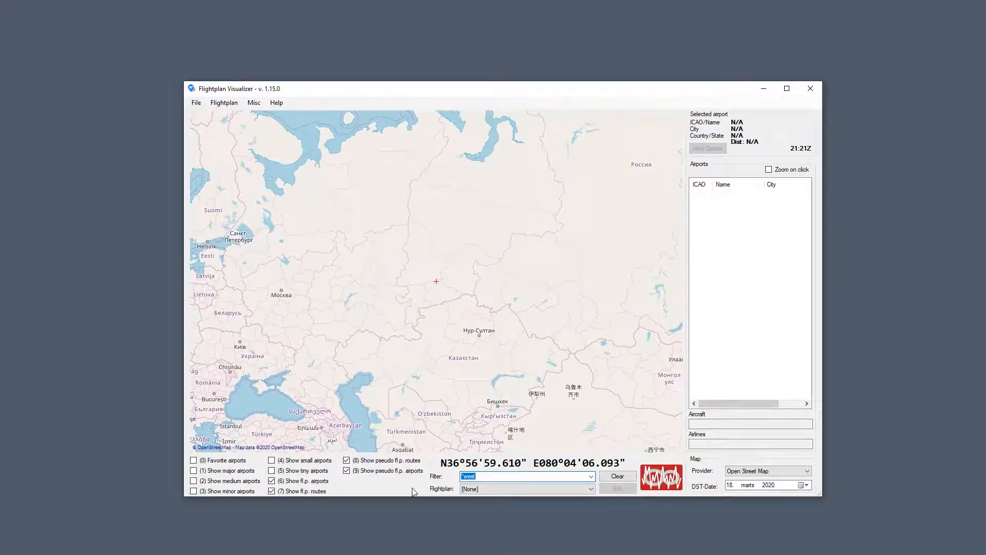
pyautogui.write('we')
pyautogui.write('*t')
pyautogui.click(517, 488)
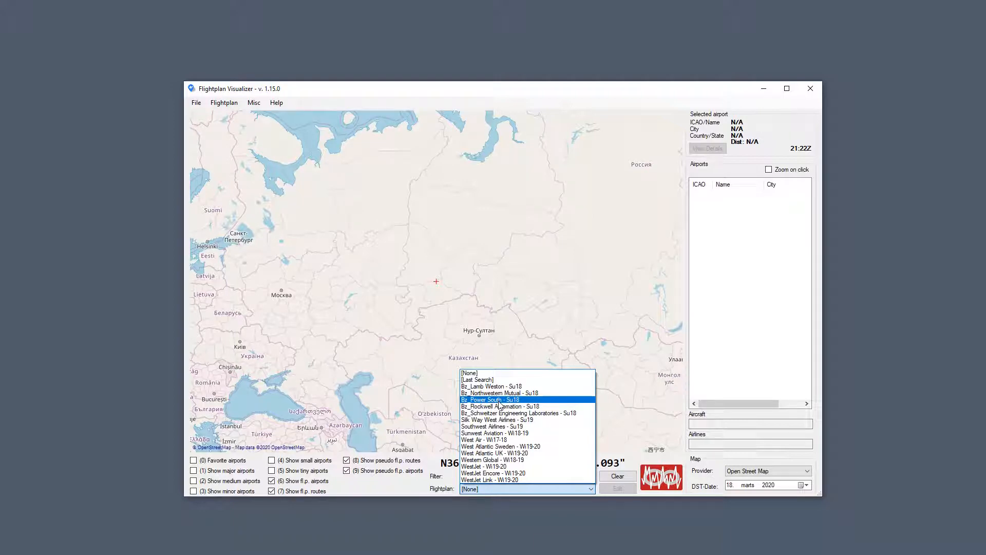
pyautogui.click(500, 359)
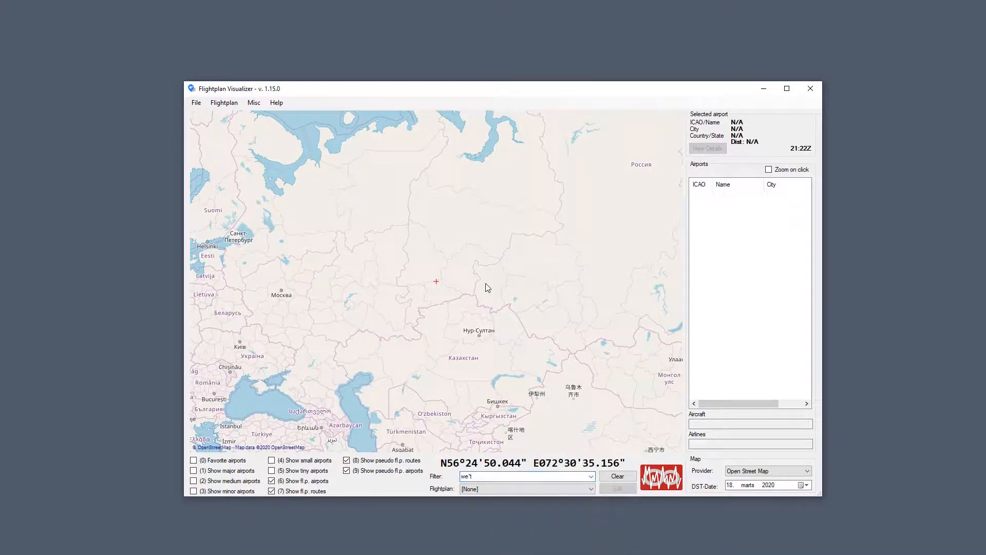
# - Change the filter to the single-character wildcard pattern we?t and review the matching flightplans
pyautogui.click(480, 476)
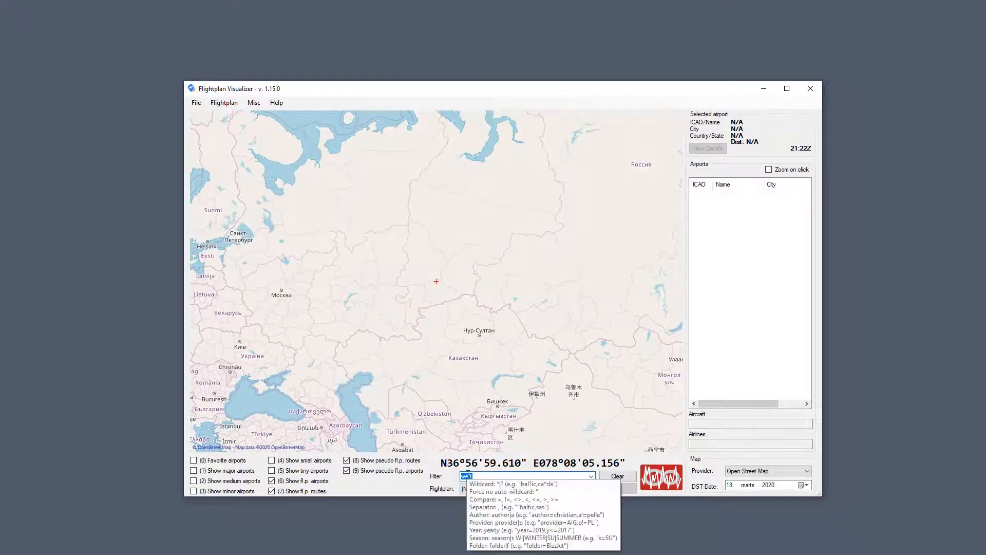
pyautogui.click(468, 475)
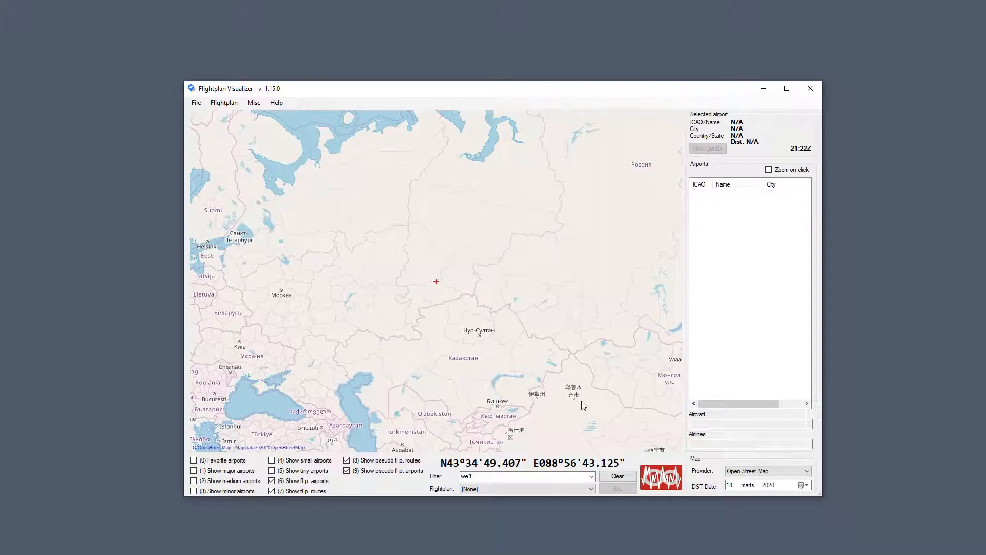
pyautogui.click(529, 480)
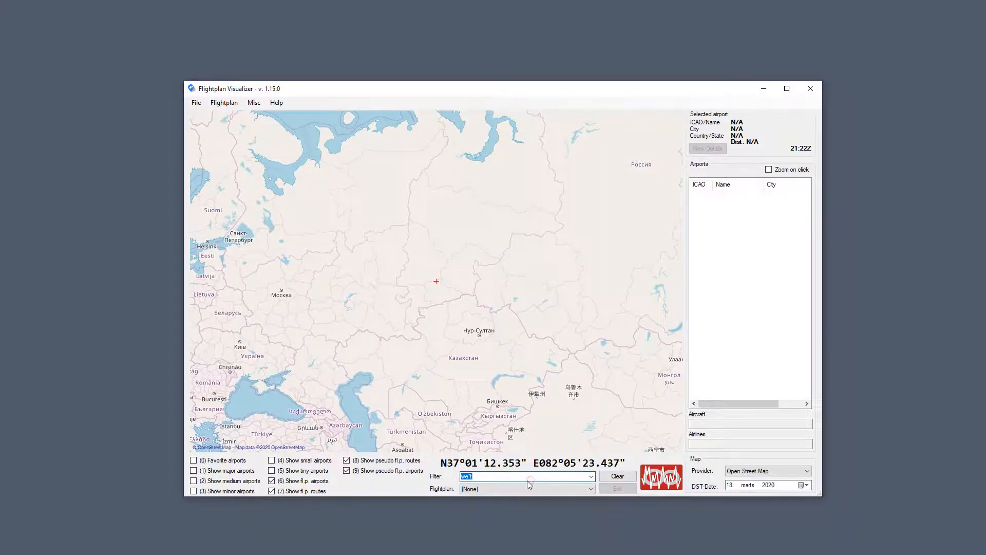
pyautogui.press('Right')
pyautogui.press('Left')
pyautogui.hotkey('shift', 'Left')
pyautogui.write('?')
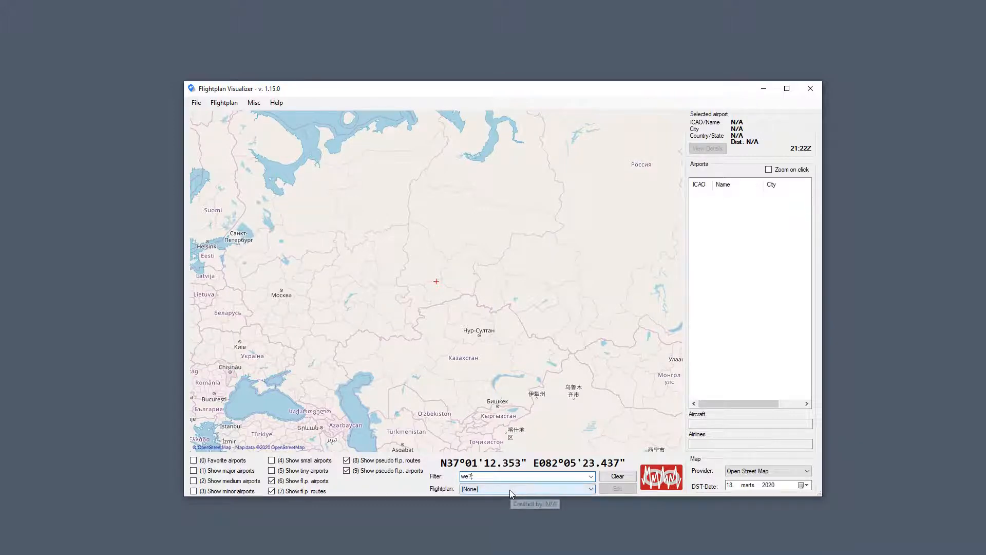
pyautogui.click(510, 489)
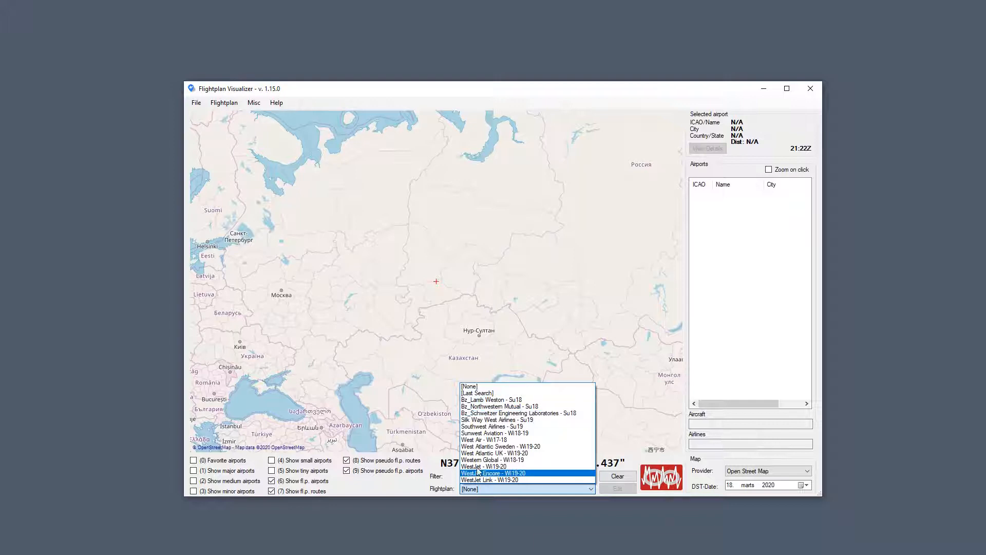
pyautogui.click(417, 405)
# - Filter the flightplans with the pattern bal?ic and review the matching entries
pyautogui.doubleClick(471, 476)
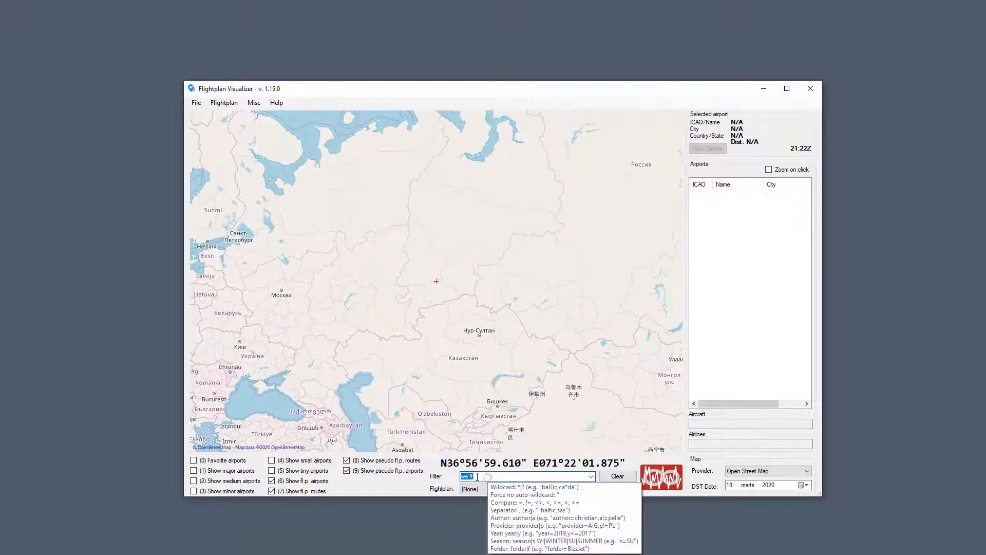
pyautogui.write('bal?ic')
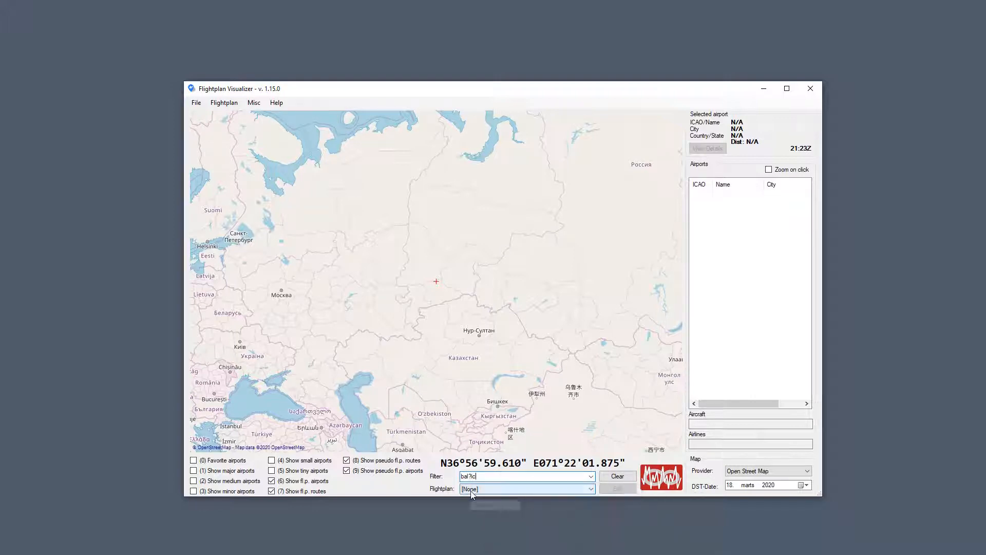
pyautogui.click(471, 490)
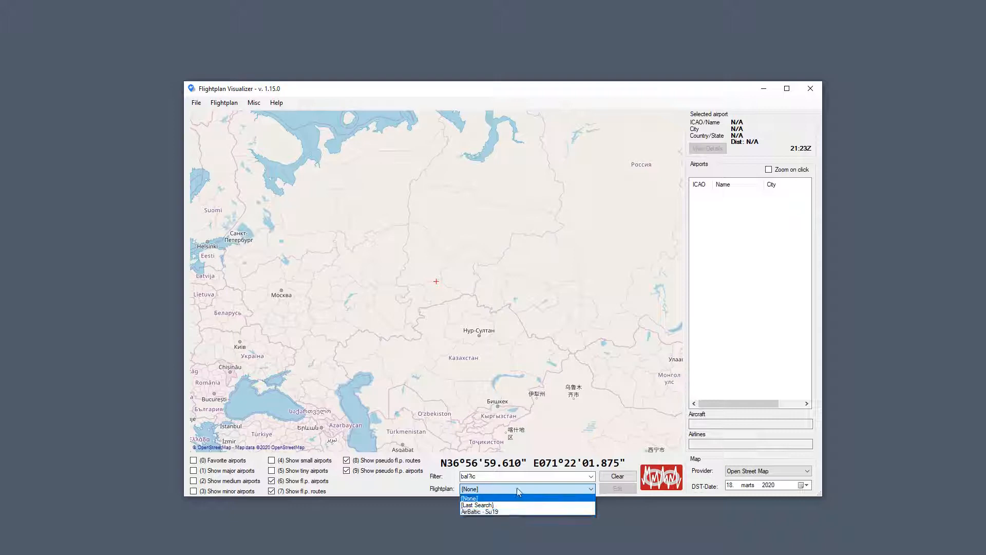
pyautogui.click(485, 476)
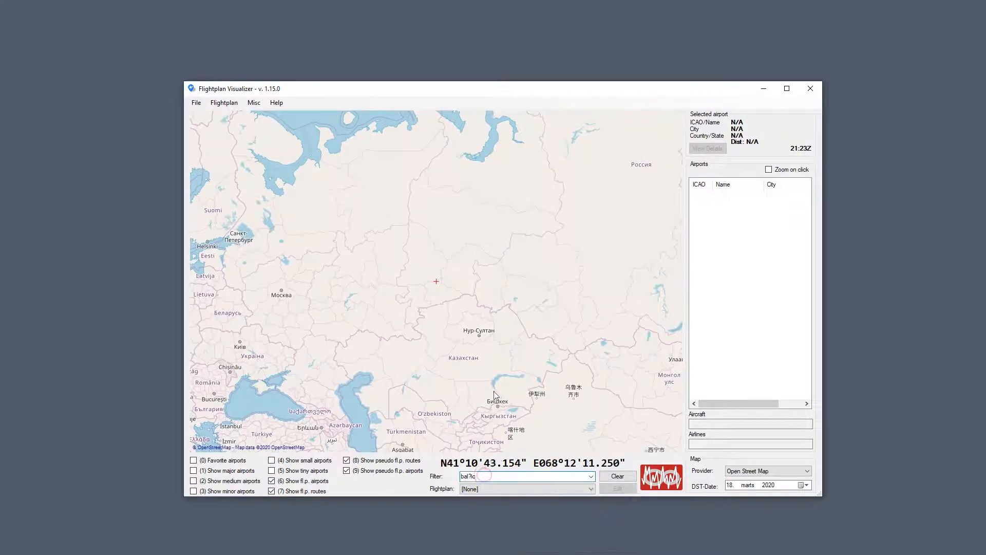
# - Filter the flightplans by the comma-separated terms west,east,north,south and review the matching entries
pyautogui.click(579, 475)
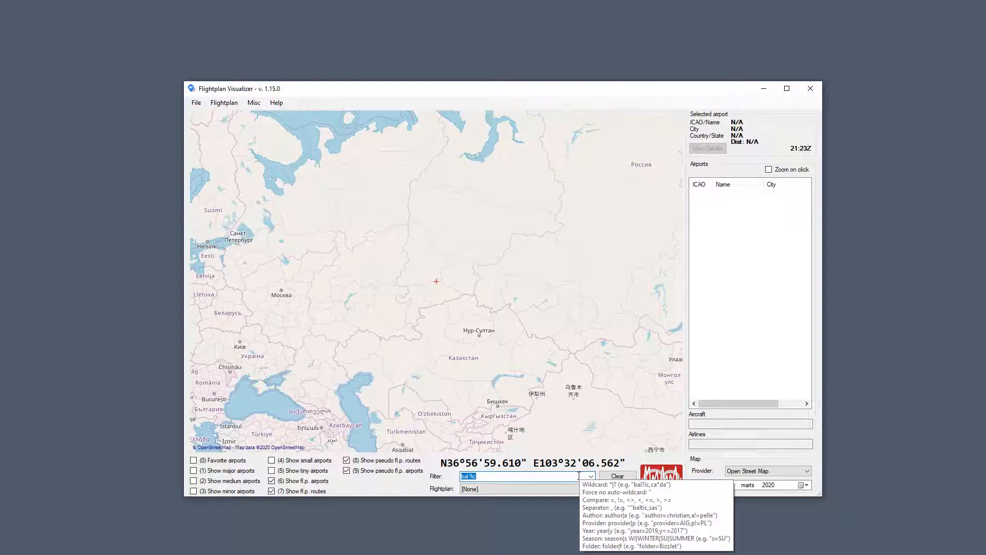
pyautogui.write('west,east,nor')
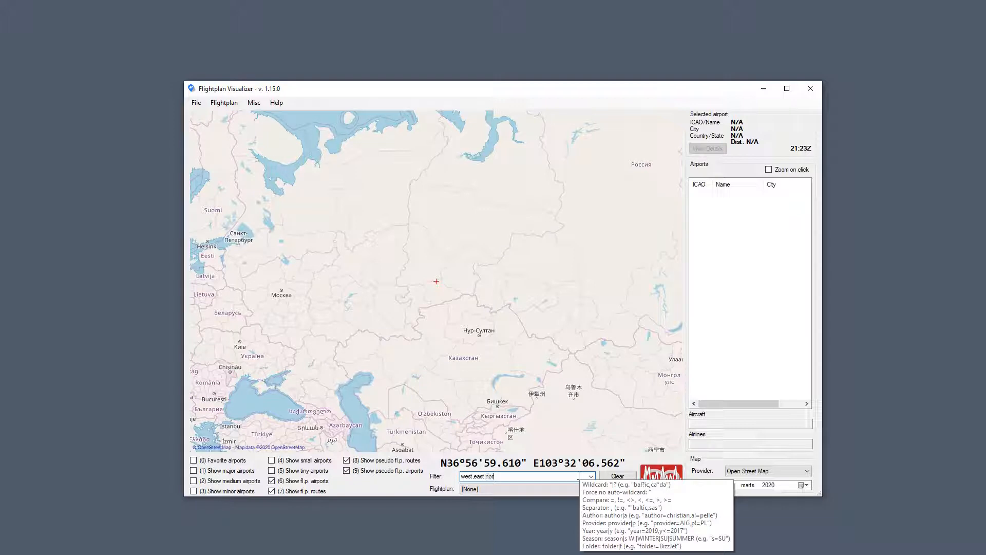
pyautogui.write('th,south')
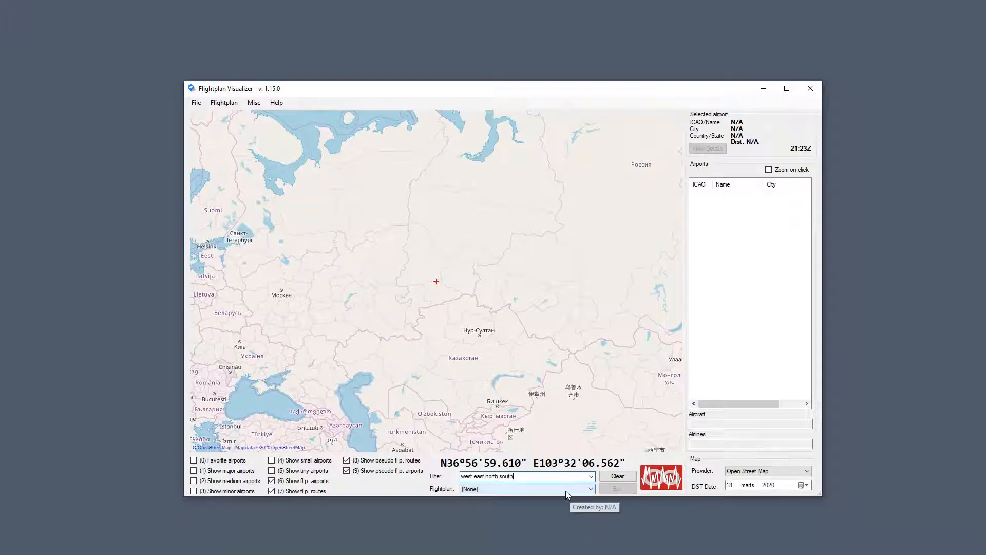
pyautogui.click(563, 488)
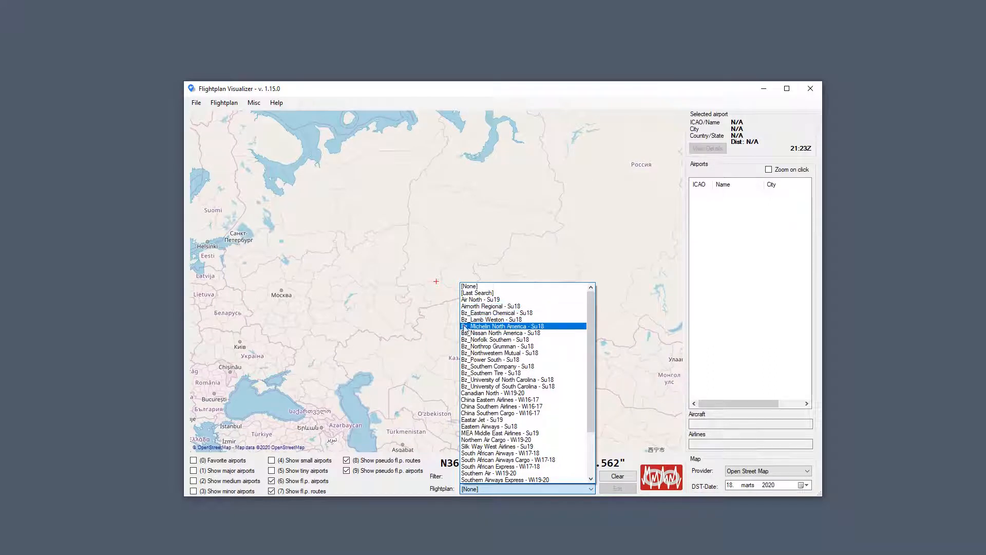
pyautogui.click(417, 331)
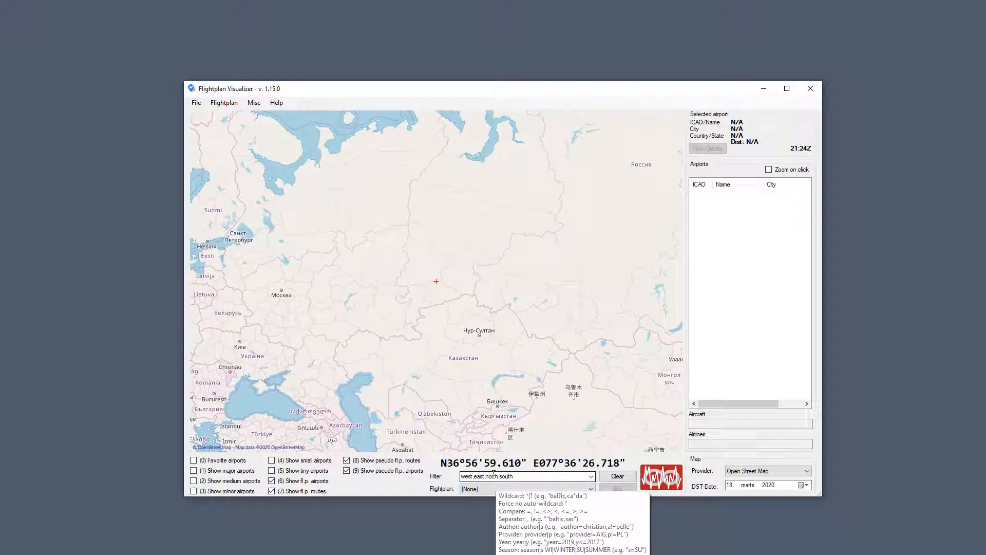
pyautogui.doubleClick(514, 478)
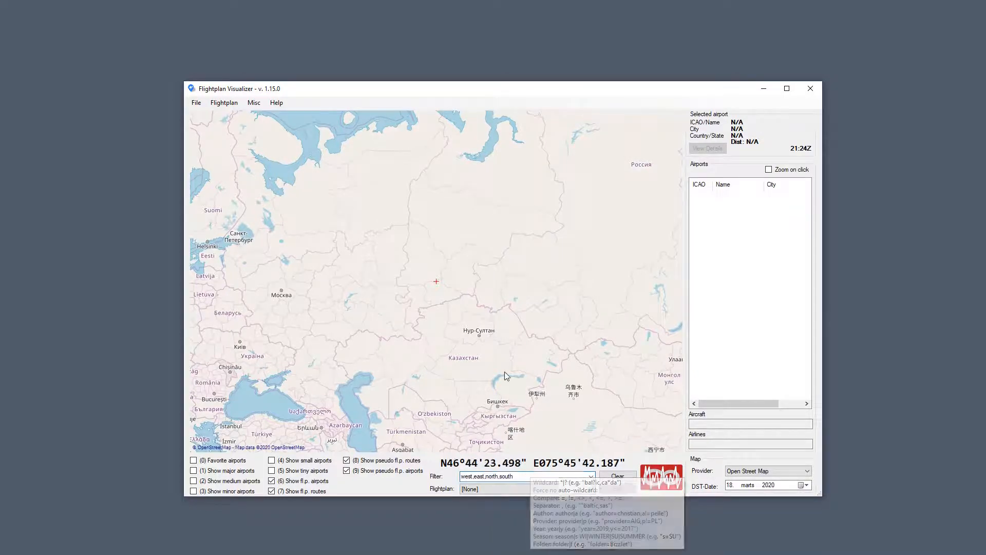
# - Filter the flightplans by author with the author= keyword and the author's first name, and review the matching entries
pyautogui.doubleClick(544, 480)
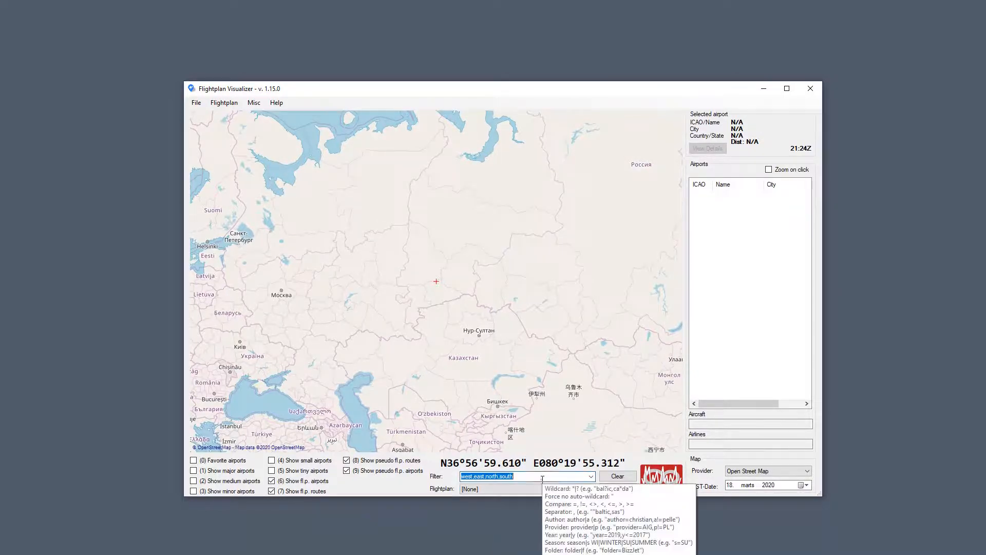
pyautogui.write('aul')
pyautogui.write('thor')
pyautogui.write('=')
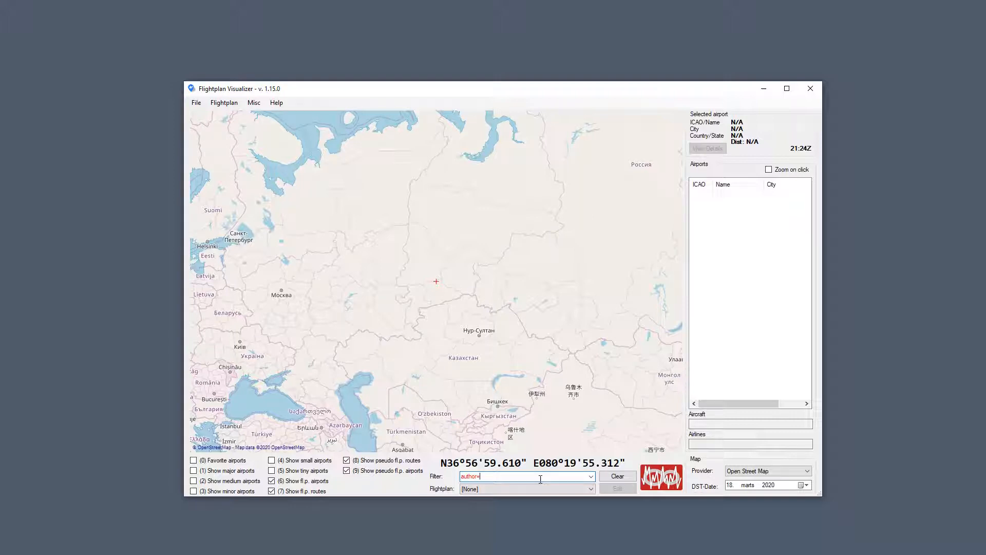
pyautogui.write('hristian')
pyautogui.click(524, 488)
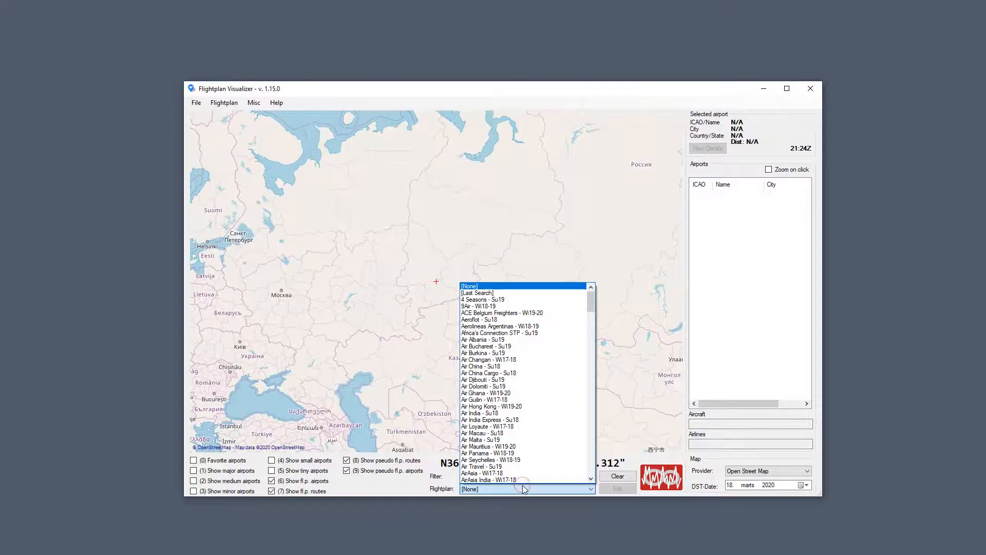
pyautogui.moveTo(591, 301); pyautogui.dragTo(579, 412)
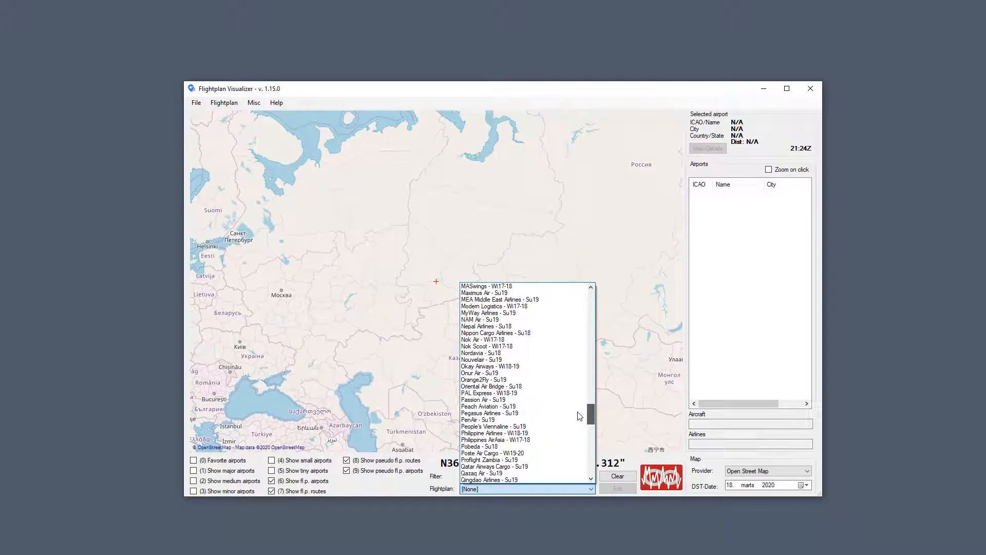
pyautogui.click(411, 411)
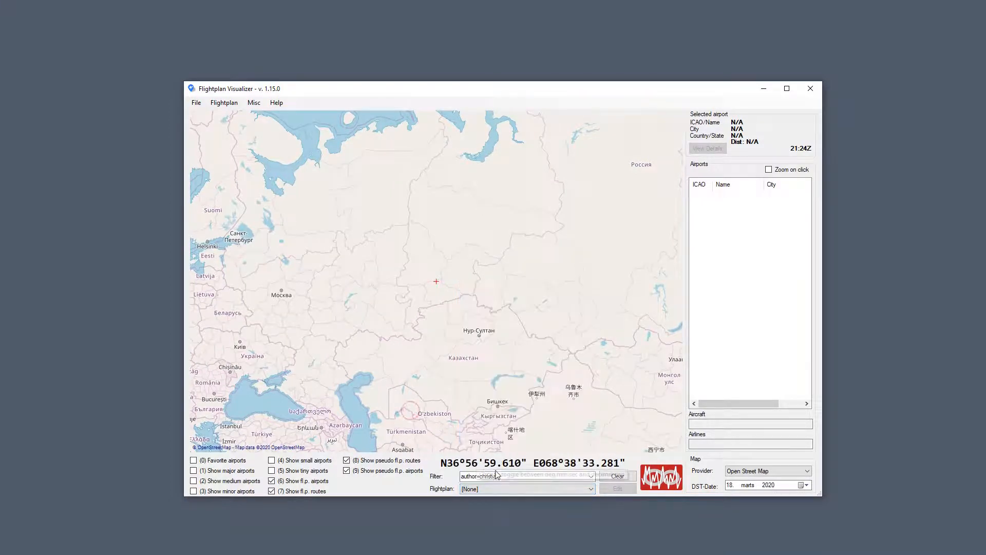
# - Shorten the author keyword in the filter to a= and review the flightplans matching the same author
pyautogui.moveTo(484, 473)
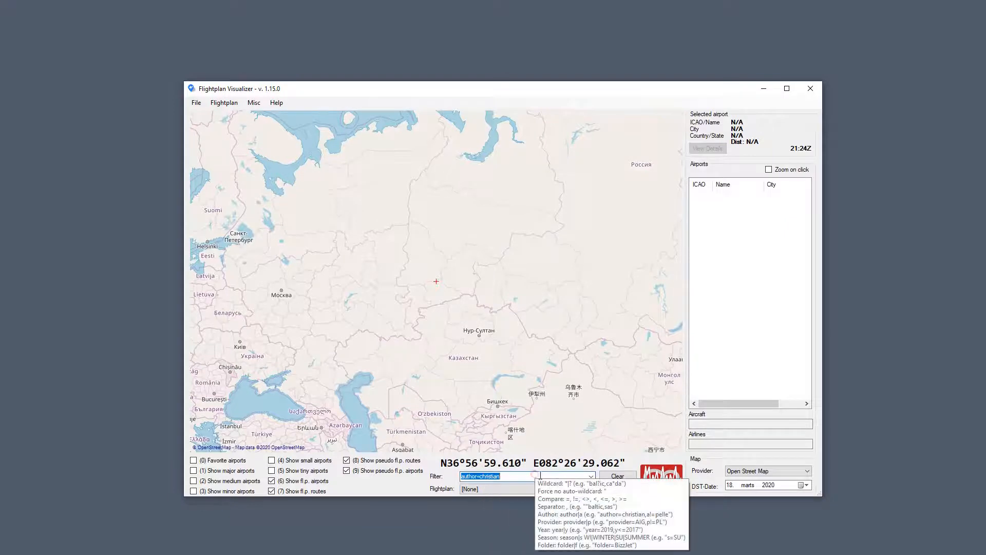
pyautogui.click(543, 475)
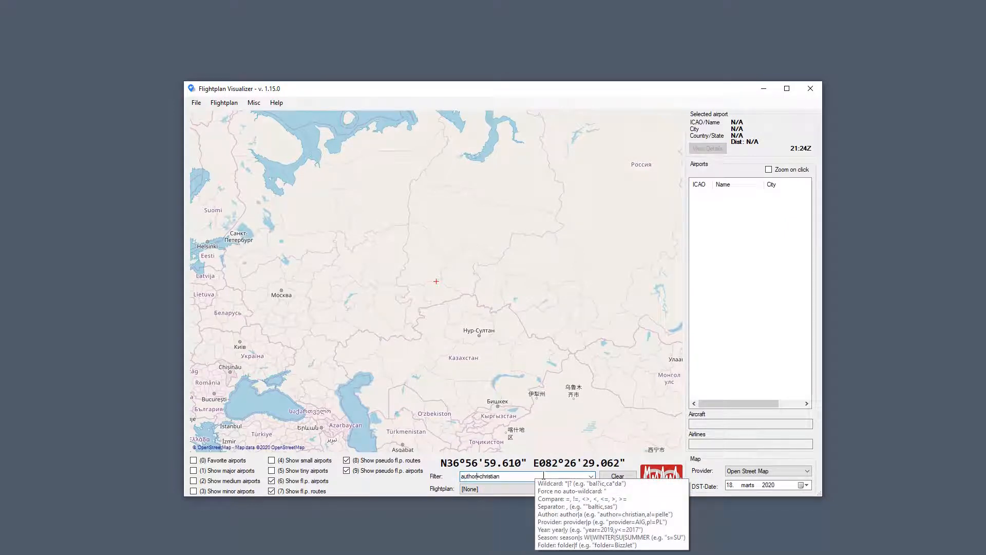
pyautogui.hotkey('shift', 'Left')
pyautogui.hotkey('shift', 'Left')
pyautogui.hotkey('shift', 'Left')
pyautogui.hotkey('shift', 'Left')
pyautogui.hotkey('shift', 'Left')
pyautogui.press('BackSpace')
pyautogui.click(501, 488)
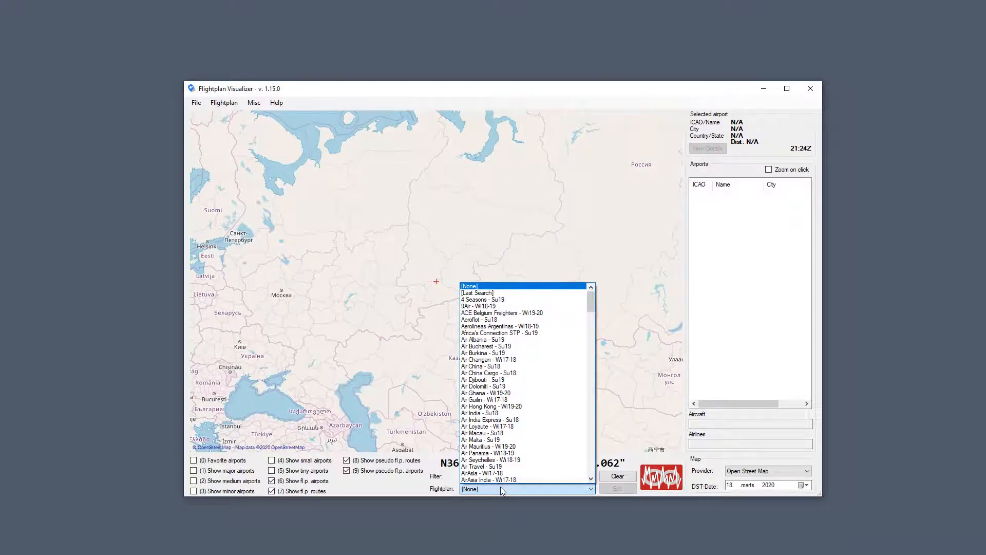
pyautogui.click(440, 445)
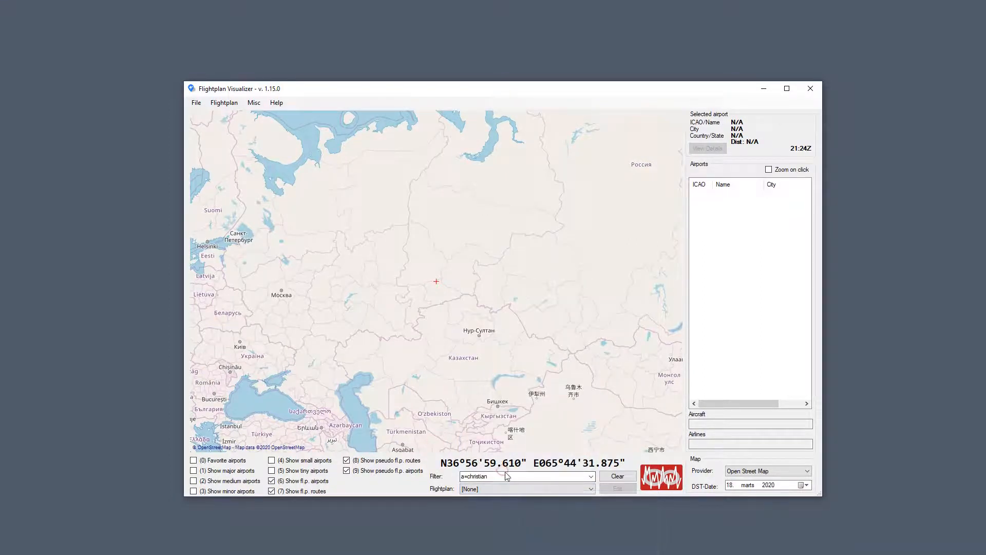
# - Replace the filter with provider=JCAI and review the flightplans from this provider
pyautogui.click(502, 477)
pyautogui.write('provider')
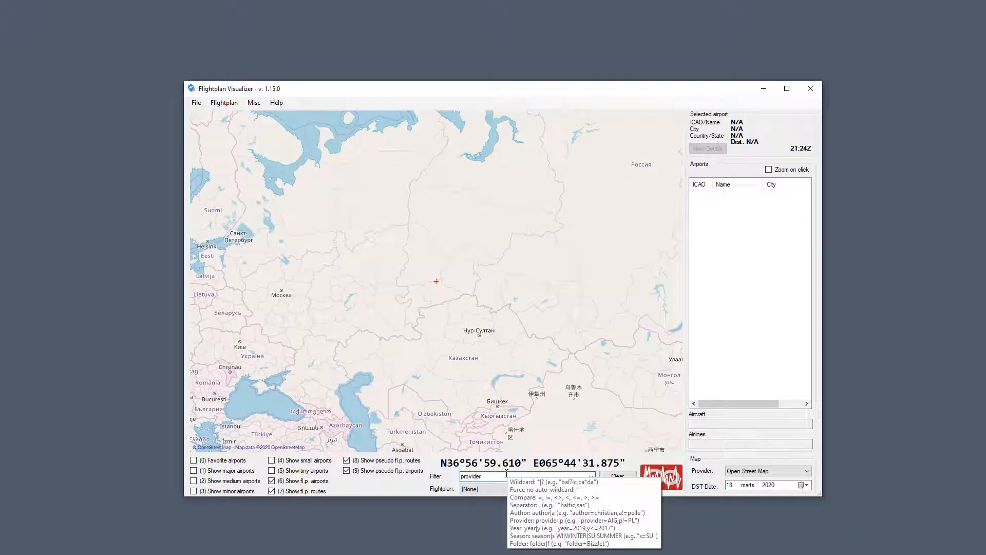
pyautogui.write('=JC')
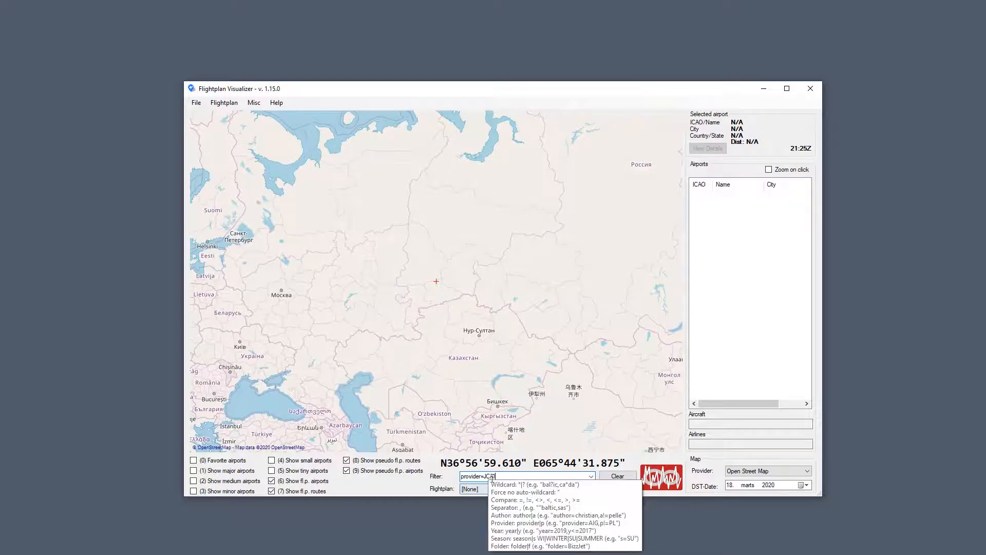
pyautogui.write('AI')
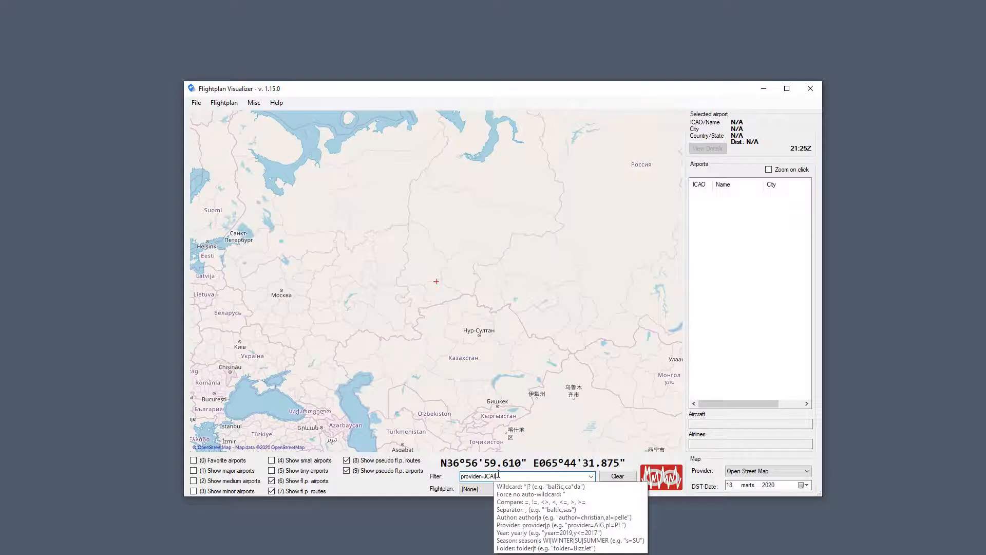
pyautogui.click(485, 489)
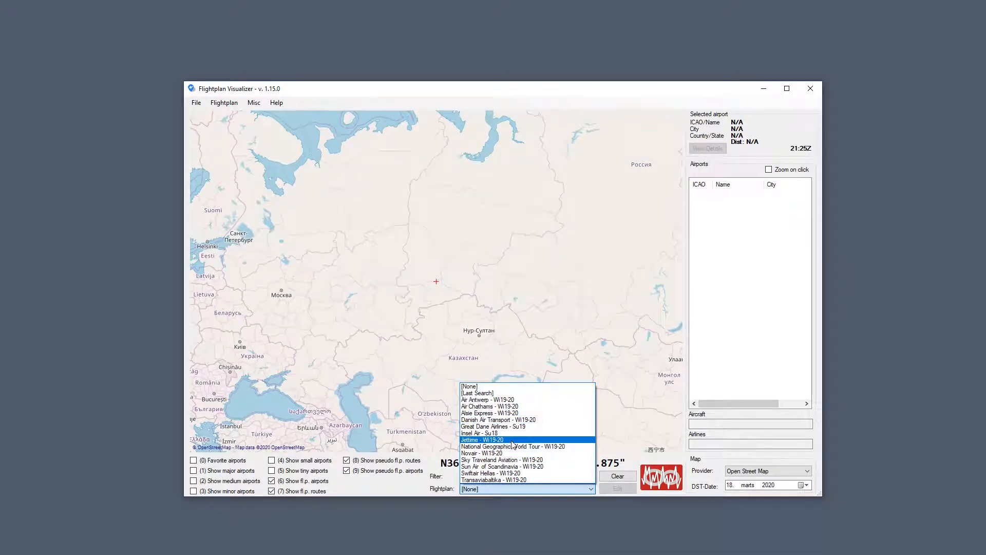
pyautogui.click(436, 429)
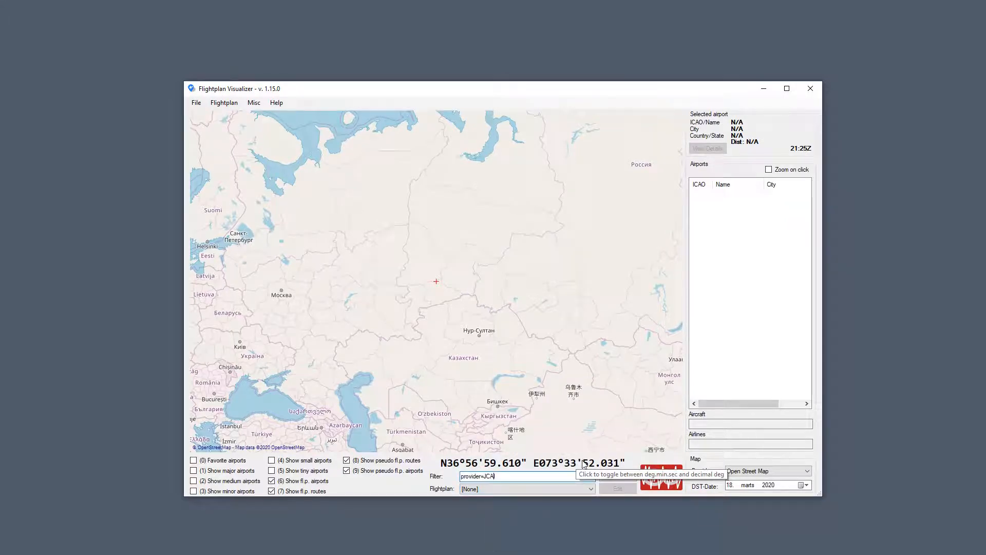
# - Shorten the provider filter to p=JCAI and review the matching flightplans
pyautogui.hotkey('ctrl', 'shift', 'Left')
pyautogui.hotkey('shift', 'Right')
pyautogui.click(537, 490)
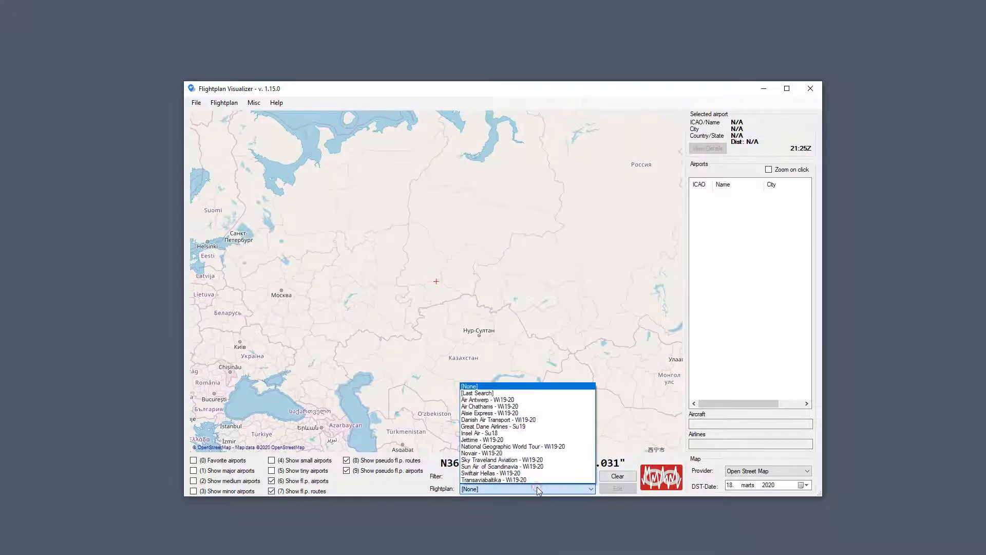
pyautogui.click(421, 422)
# - Replace the filter with year=2018 and review the flightplans for that year
pyautogui.doubleClick(492, 475)
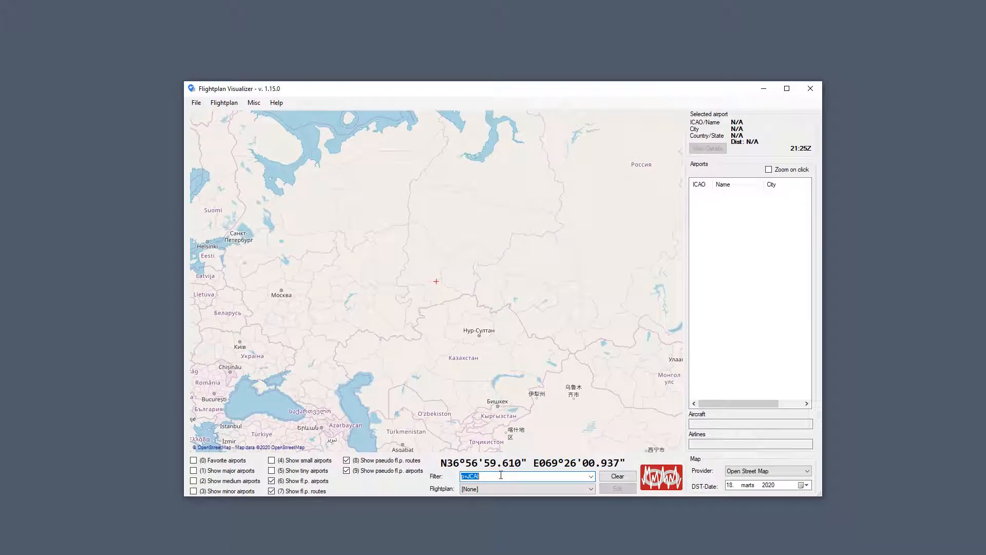
pyautogui.write('year=2018')
pyautogui.click(546, 488)
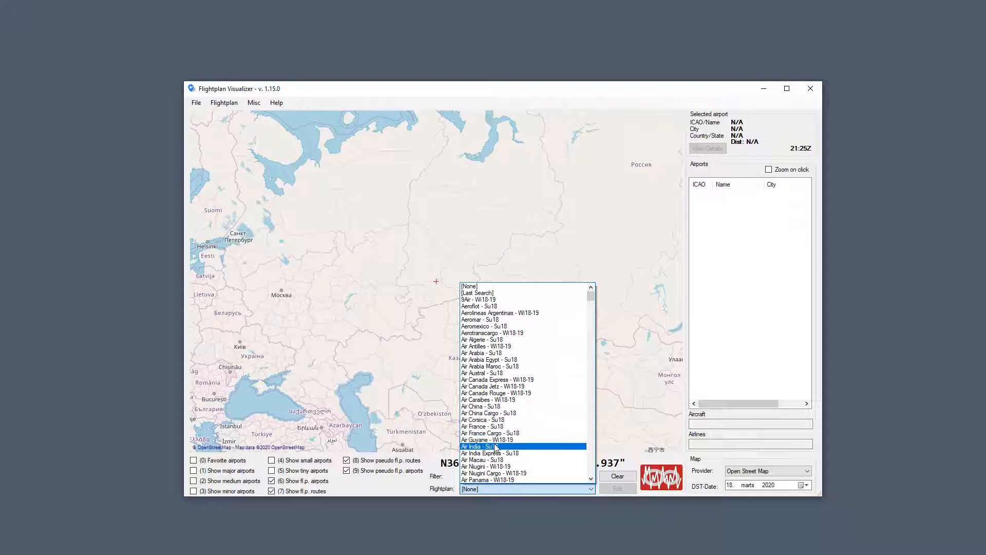
pyautogui.click(416, 414)
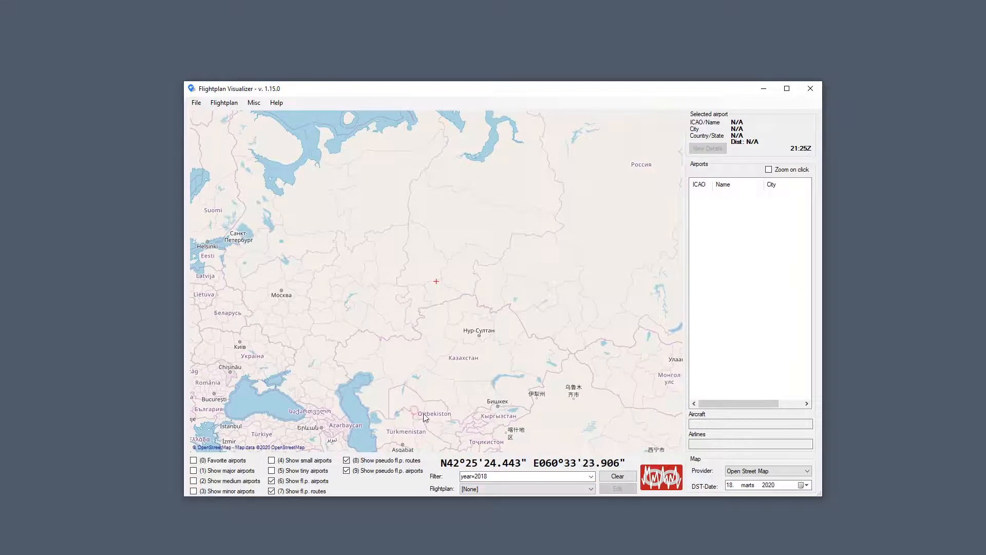
# - Shorten the year filter to y=18 and review the matching flightplans
pyautogui.click(504, 476)
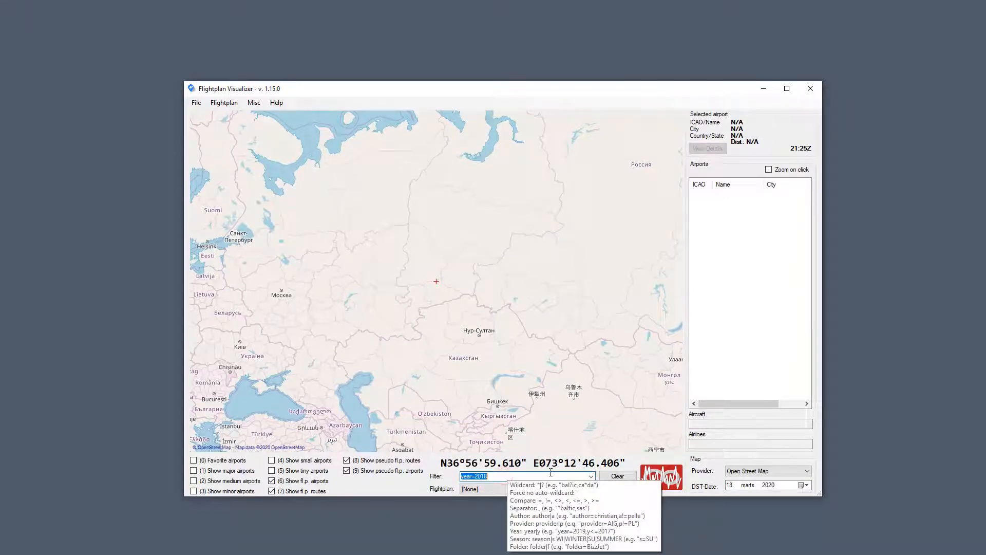
pyautogui.press('Home')
pyautogui.press('Left')
pyautogui.press('Left')
pyautogui.hotkey('shift', 'Home')
pyautogui.write('y')
pyautogui.press('Delete')
pyautogui.press('Delete')
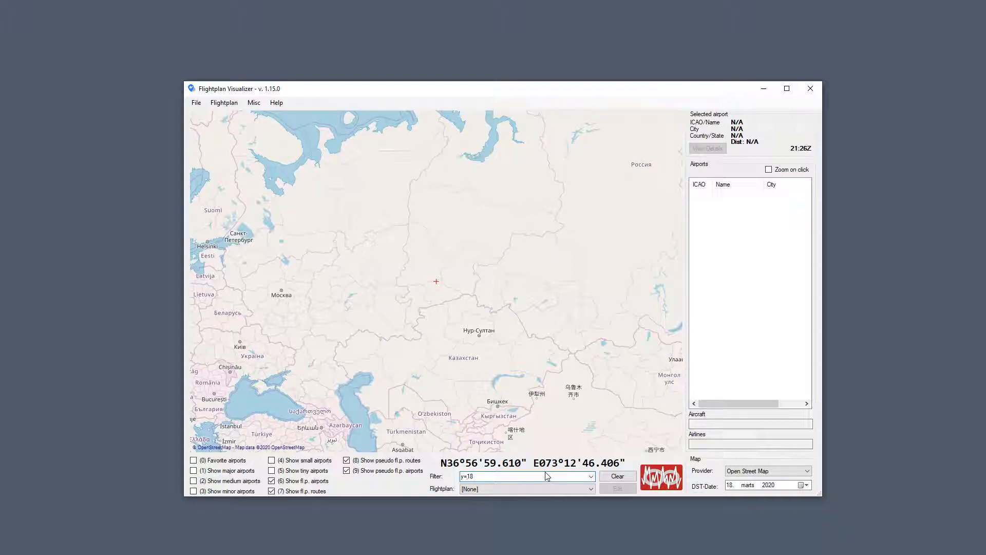
pyautogui.click(488, 489)
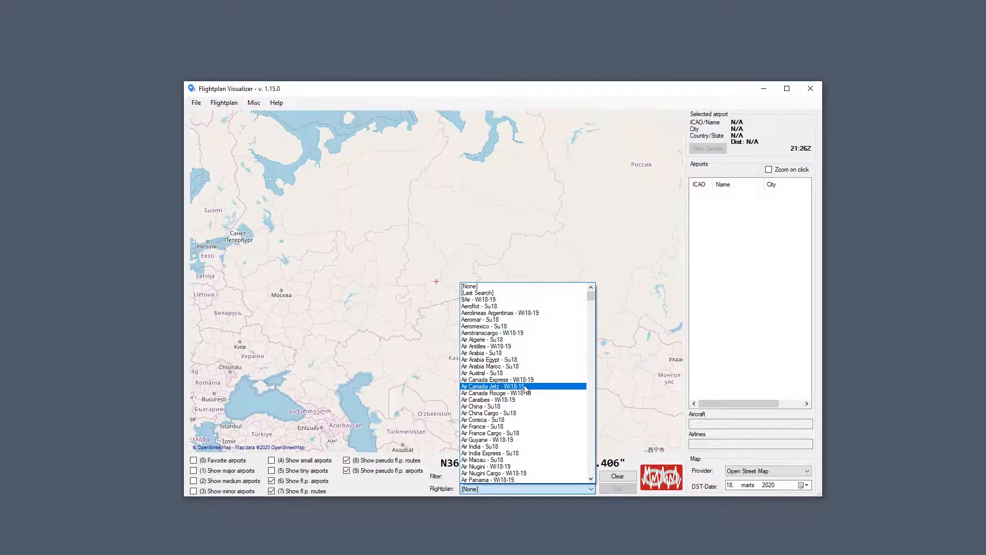
pyautogui.click(383, 368)
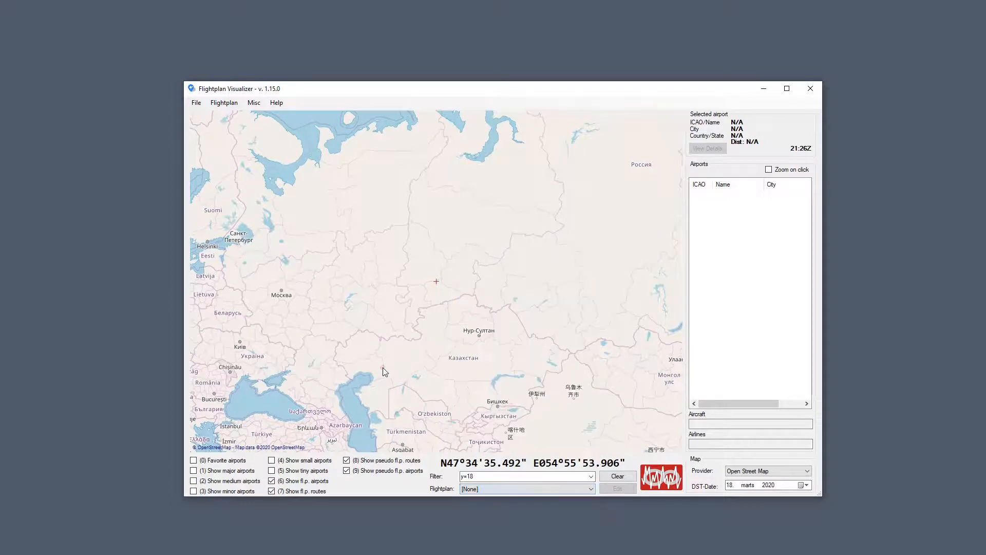
# - Replace the filter with season=summer and review the summer flightplans
pyautogui.doubleClick(497, 476)
pyautogui.write('se')
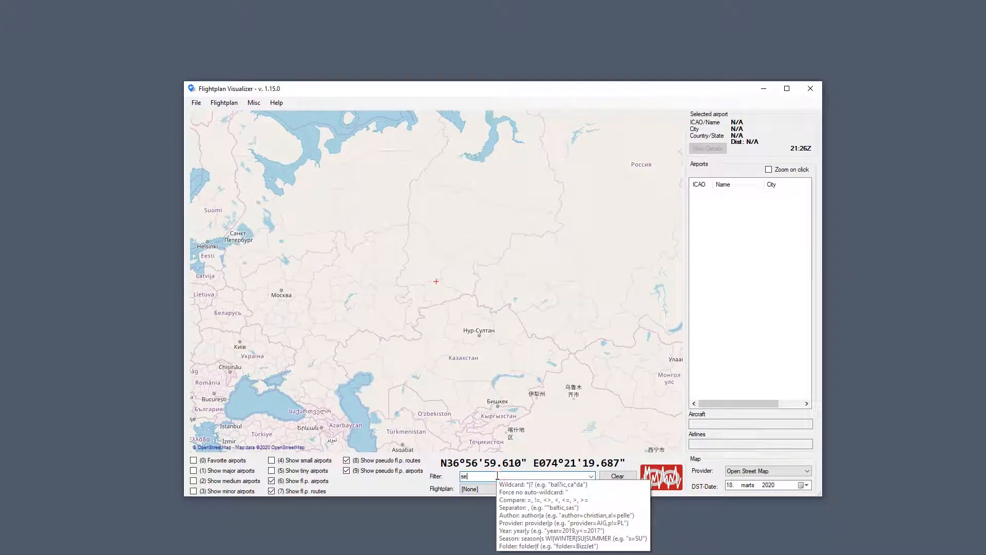
pyautogui.write('ason=summer')
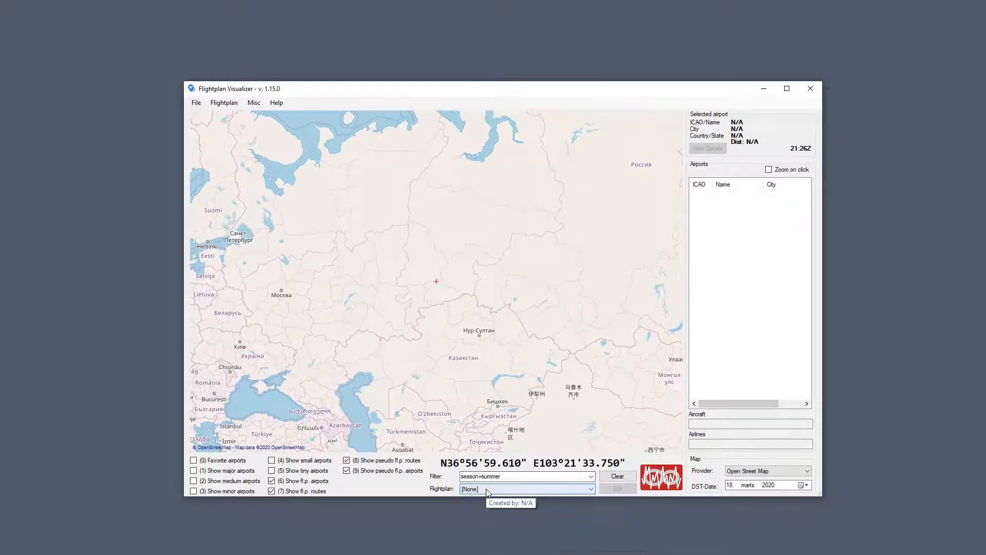
pyautogui.click(486, 488)
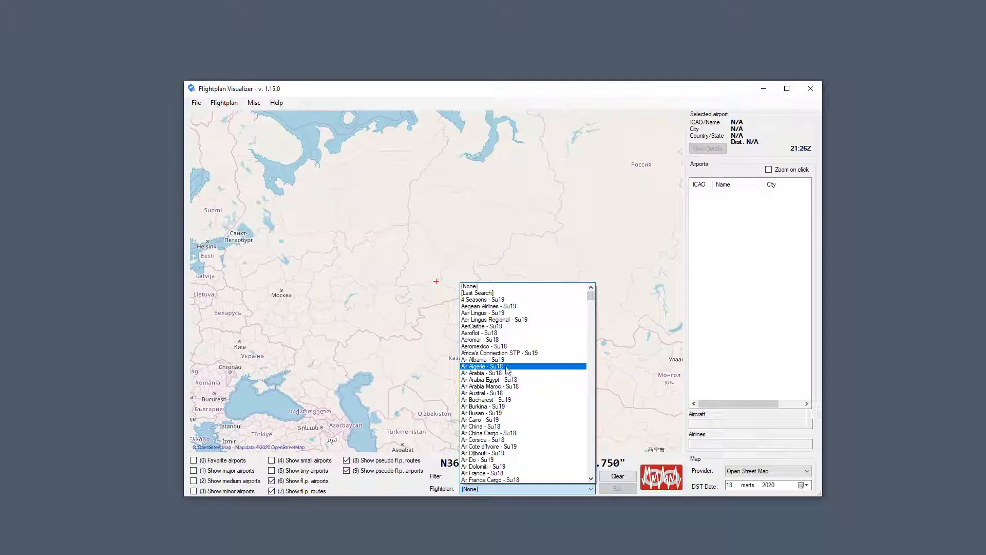
pyautogui.click(510, 489)
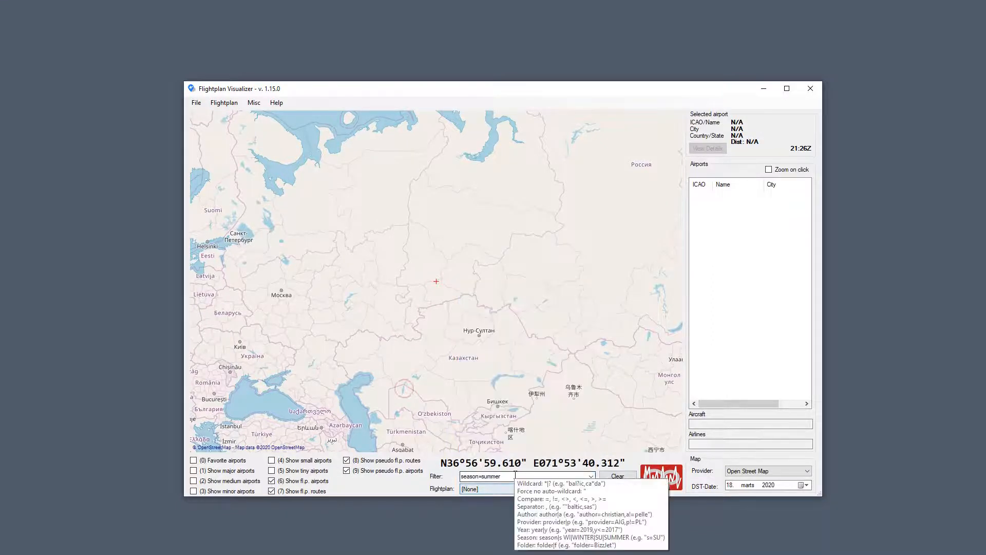
# - Extend the season filter to season=summer,y=18 and review the flightplans matching both conditions
pyautogui.click(514, 475)
pyautogui.click(501, 475)
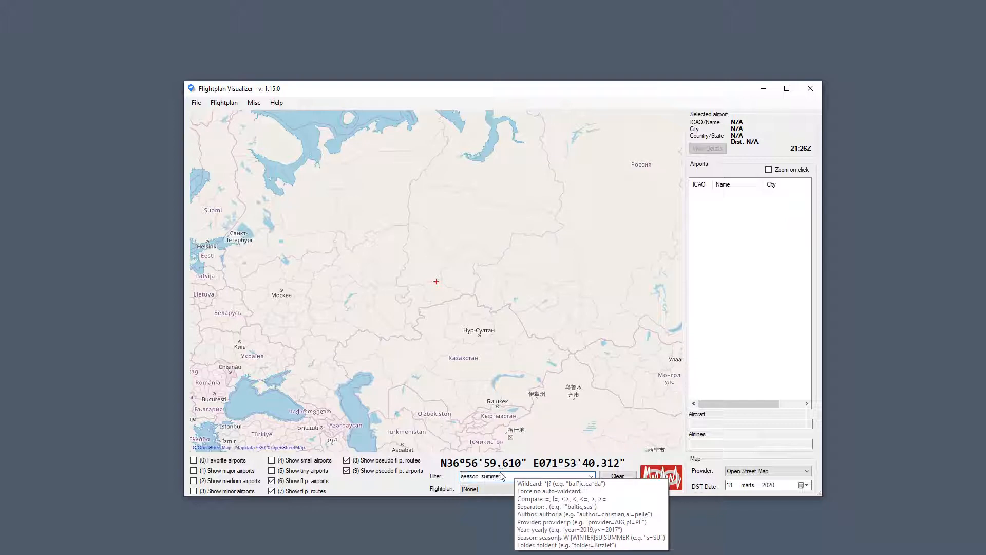
pyautogui.write(',y=18')
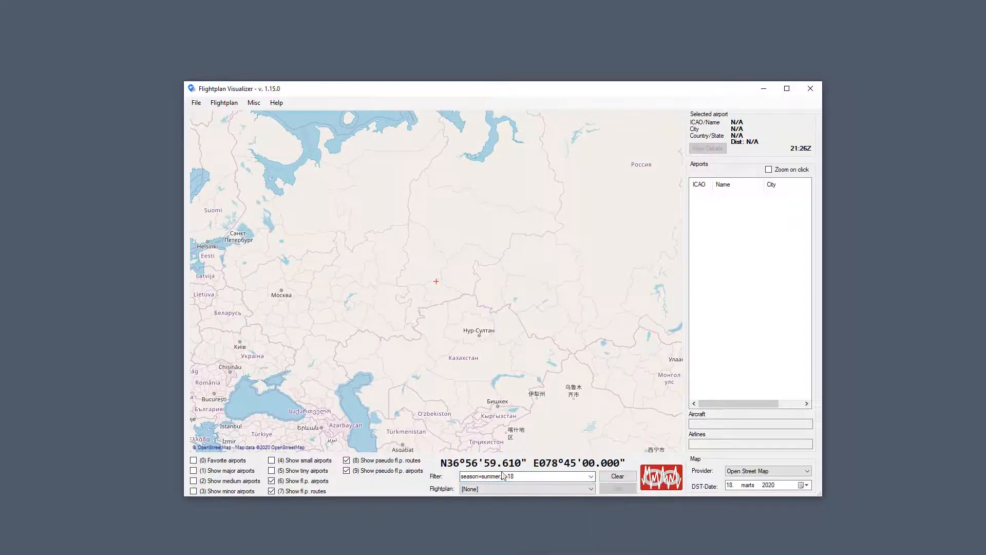
pyautogui.click(468, 490)
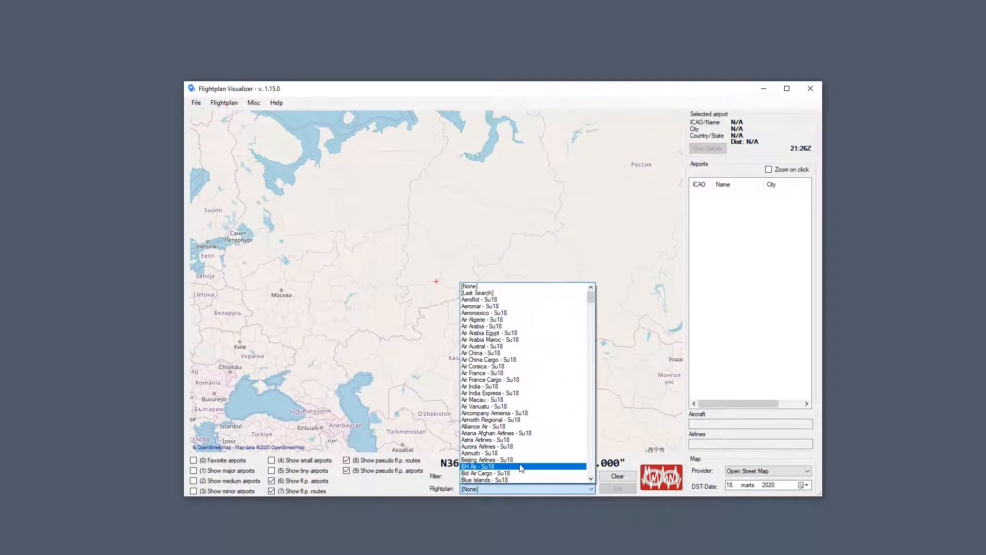
pyautogui.click(418, 428)
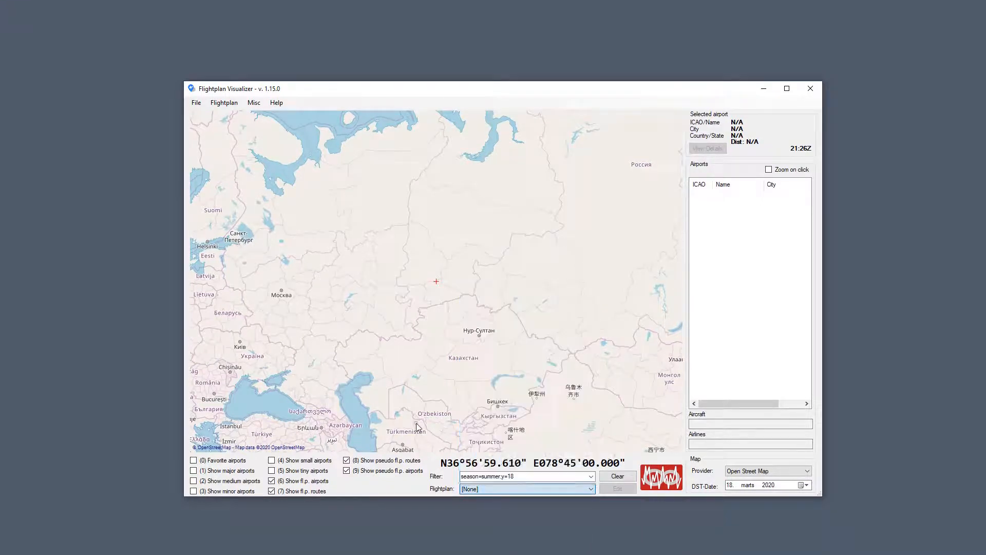
# - Shorten the combined season and year filter to s=su,y=18 and list the matching flightplans
pyautogui.click(479, 473)
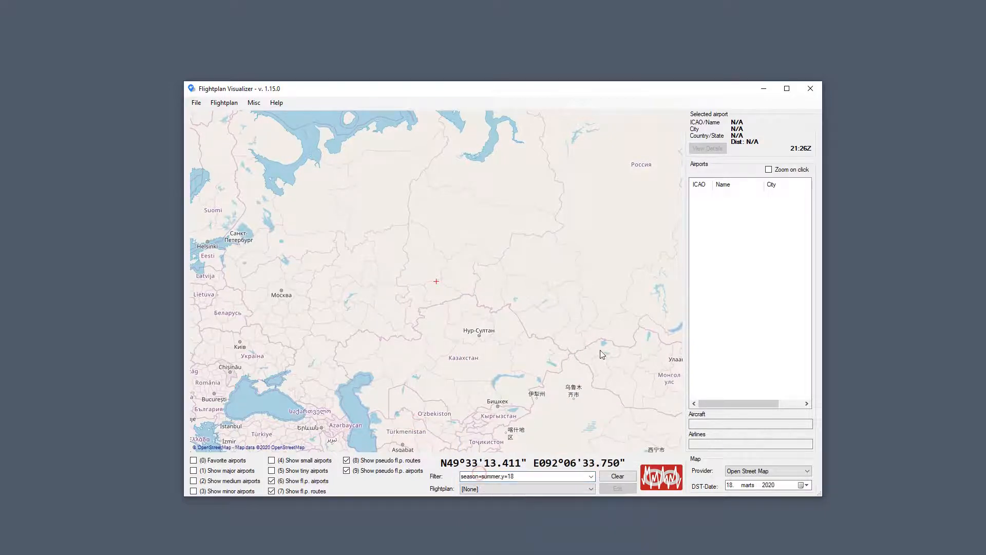
pyautogui.press('Tab')
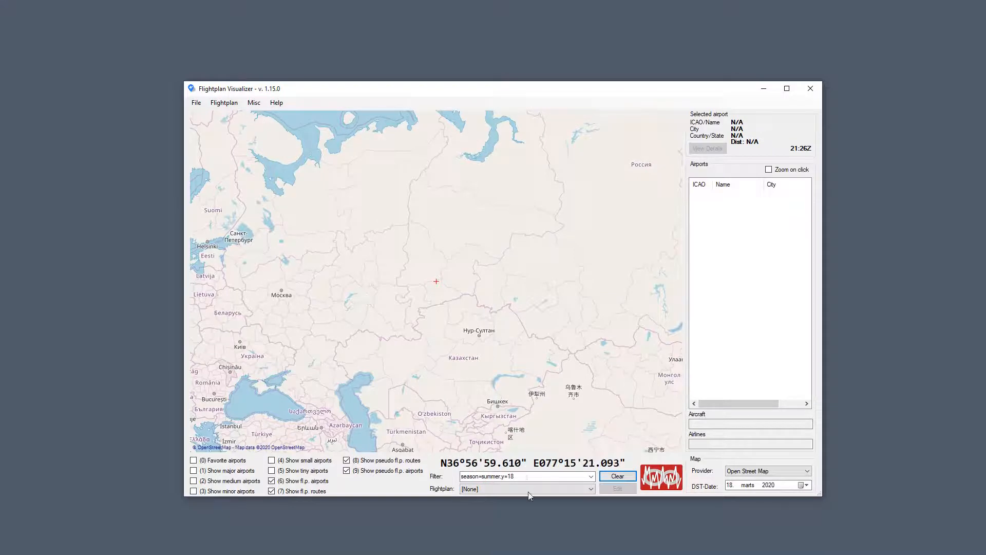
pyautogui.click(529, 473)
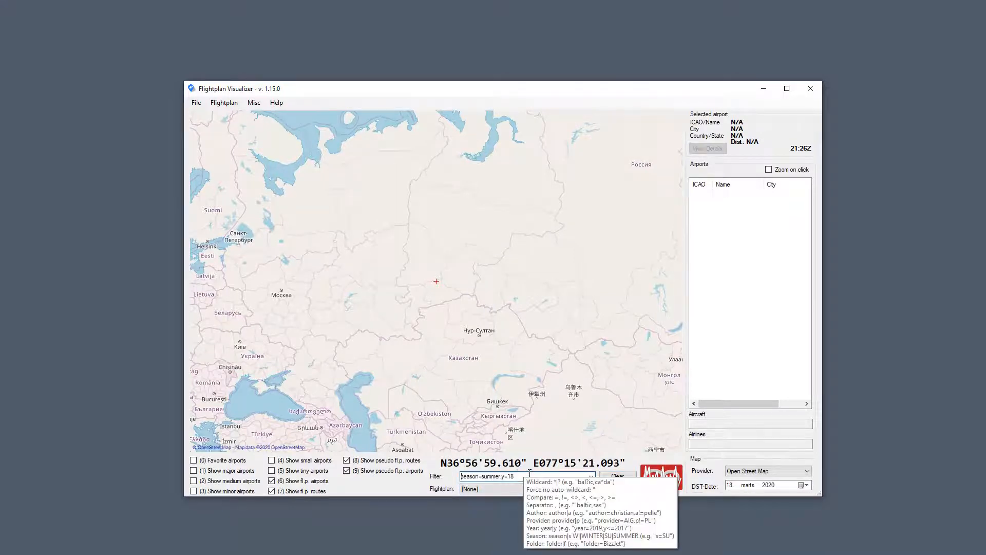
pyautogui.press('Right')
pyautogui.hotkey('shift', 'Left')
pyautogui.hotkey('shift', 'Left')
pyautogui.hotkey('shift', 'Left')
pyautogui.hotkey('shift', 'Left')
pyautogui.hotkey('shift', 'Left')
pyautogui.press('BackSpace')
pyautogui.press('Delete')
pyautogui.press('Delete')
pyautogui.press('Delete')
pyautogui.press('Delete')
pyautogui.press('Left')
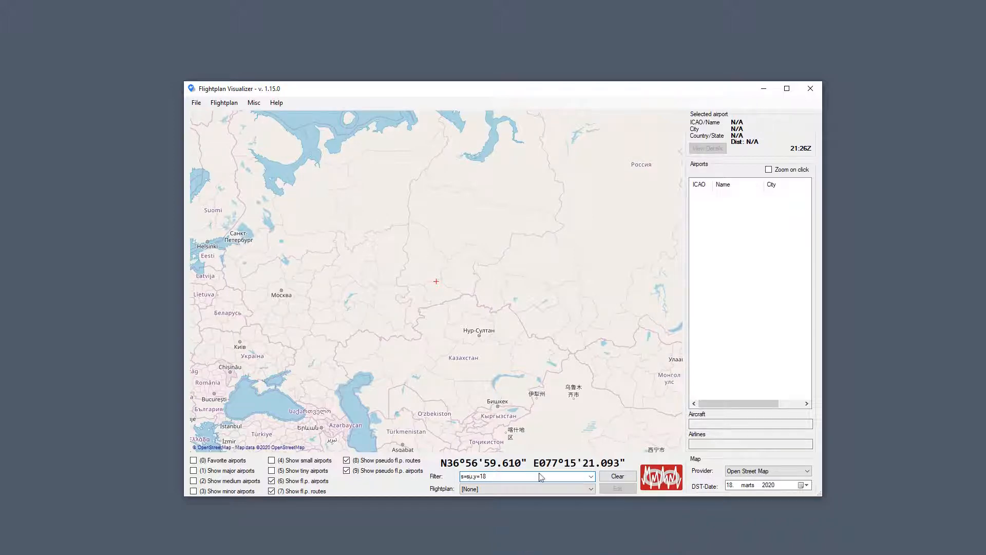
pyautogui.click(532, 491)
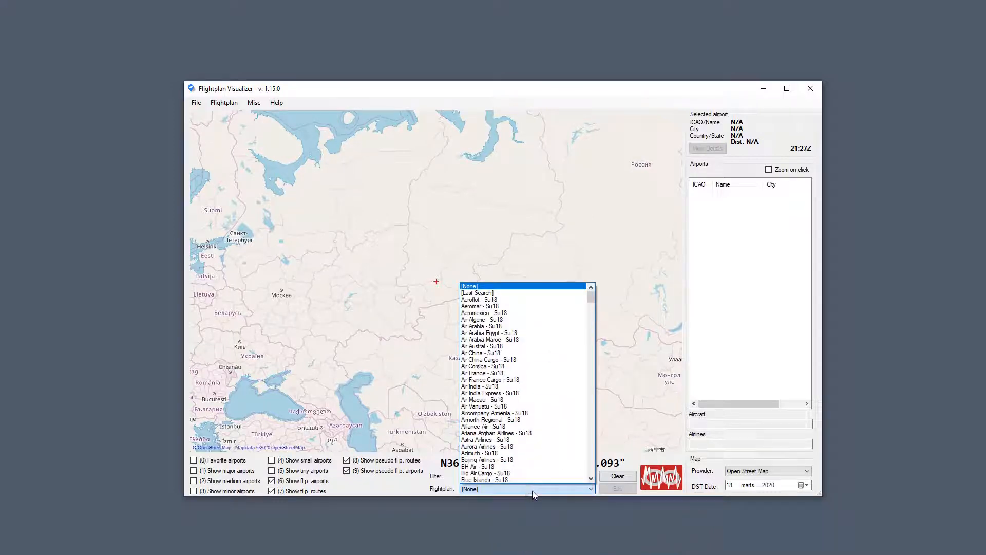
# - Extend the season and year filter to s=su,y=18,west and review the matching flightplans
pyautogui.click(425, 433)
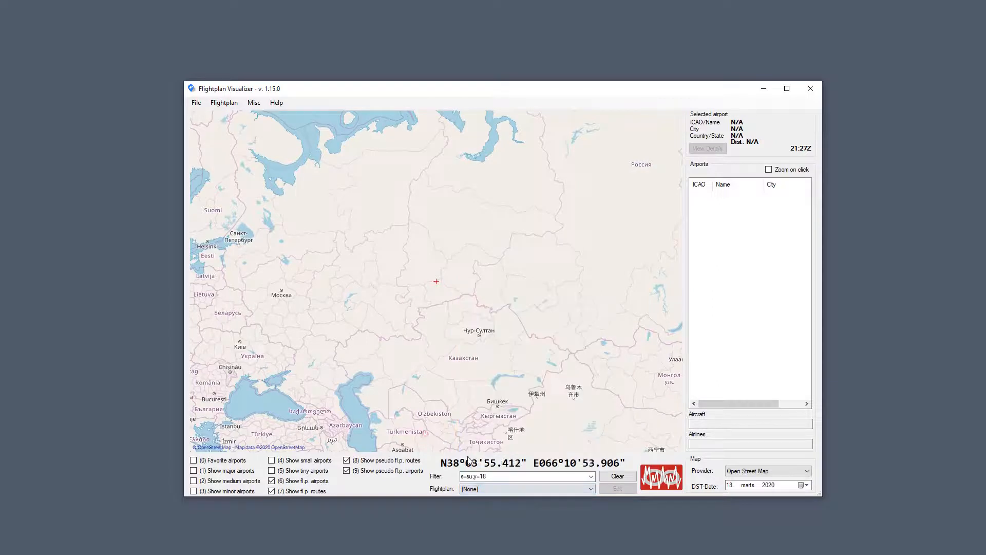
pyautogui.click(506, 477)
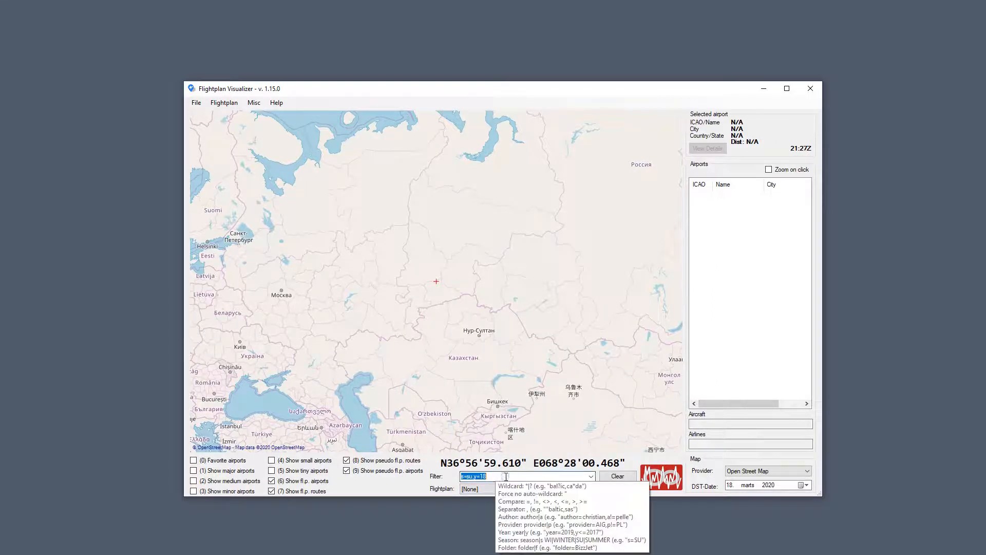
pyautogui.click(505, 477)
pyautogui.write(',west')
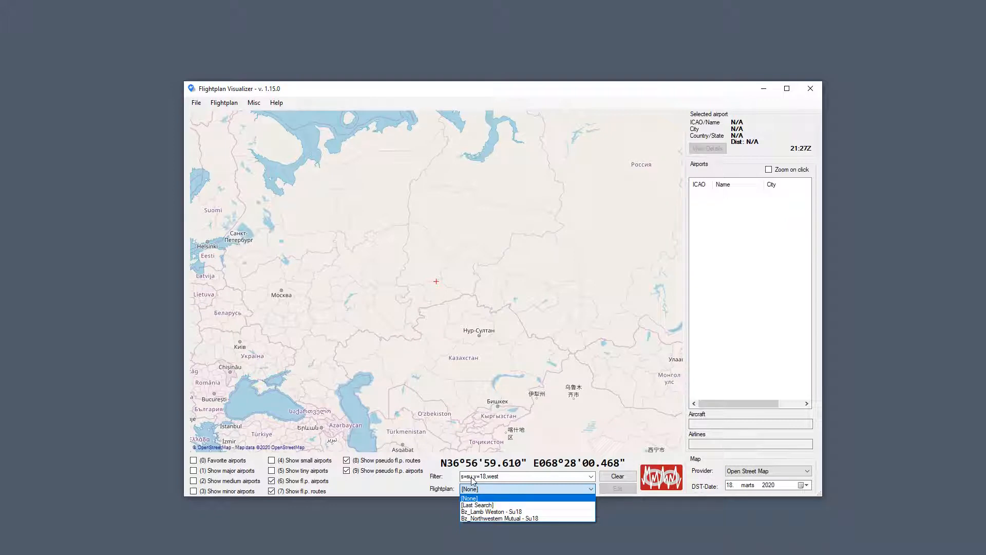
pyautogui.click(499, 478)
# - Extend the filter to s=su,y=18,west,east,north,south and review the flightplans matching any of the direction words
pyautogui.click(505, 476)
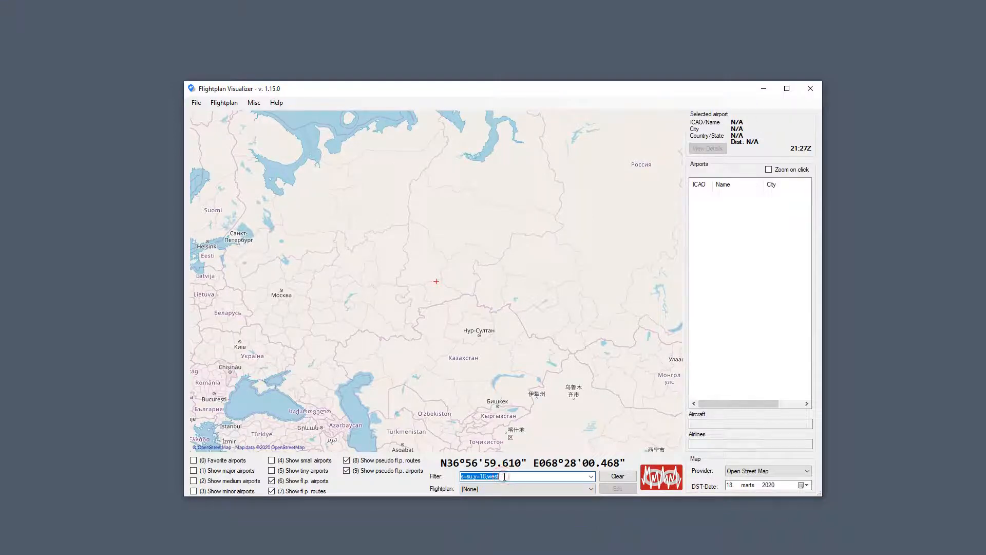
pyautogui.click(505, 476)
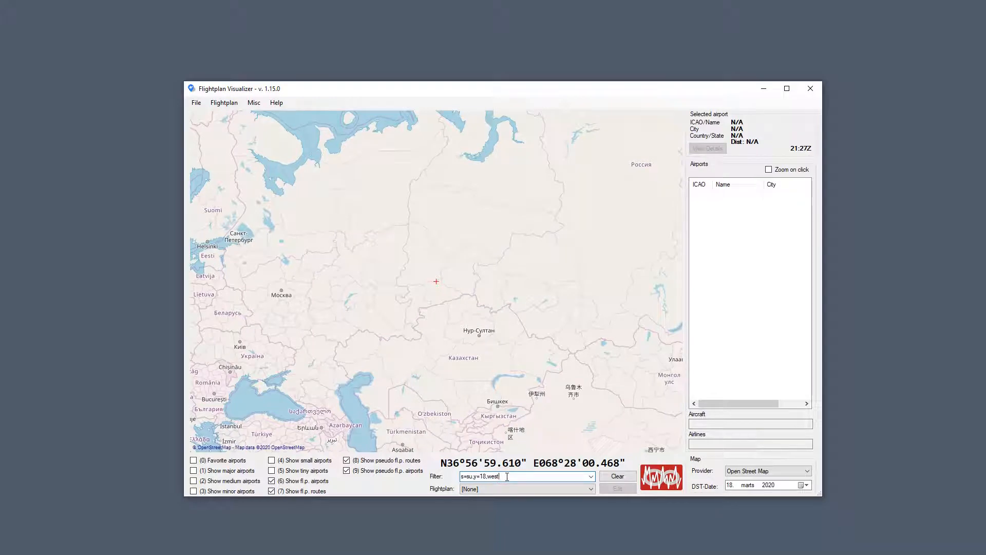
pyautogui.write(',east,north,south')
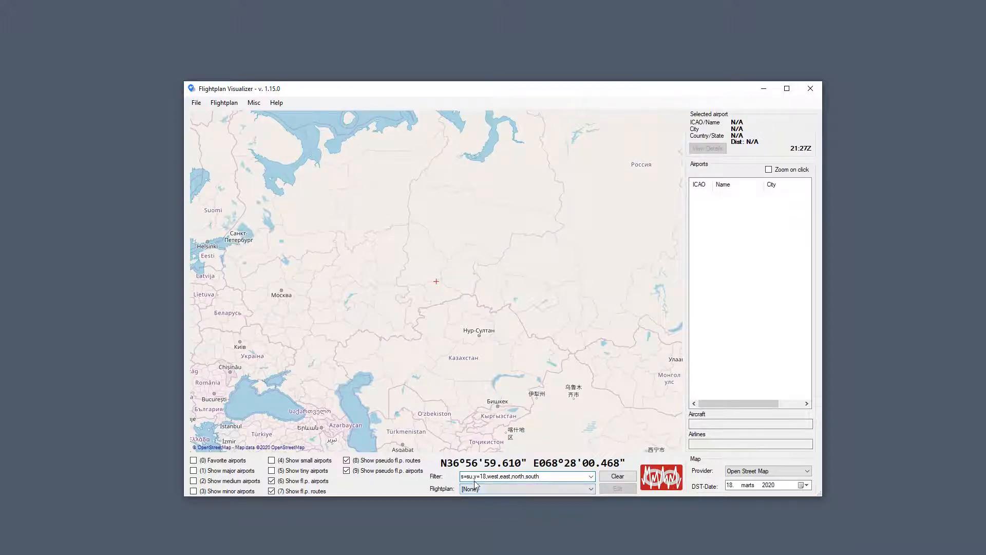
pyautogui.moveTo(468, 479)
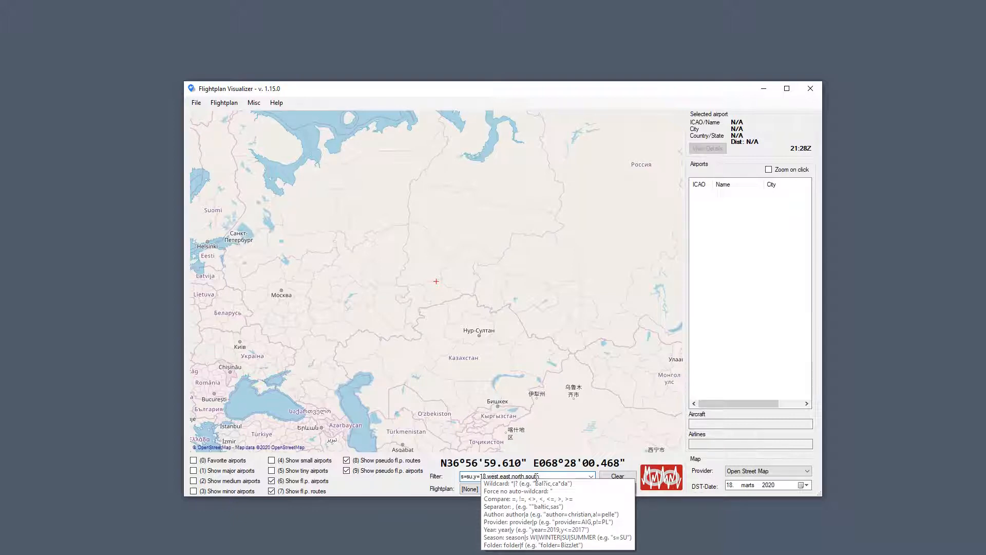
pyautogui.click(489, 492)
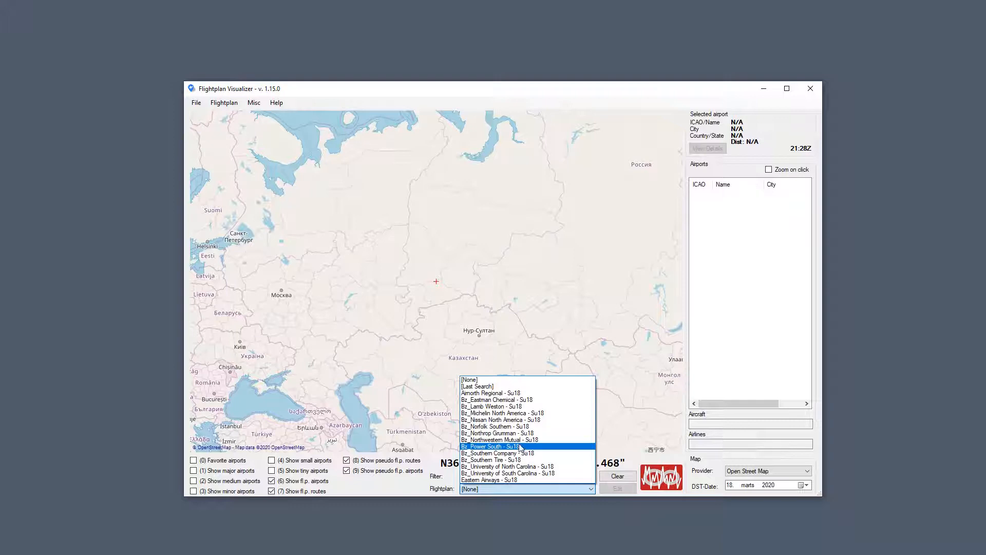
pyautogui.click(444, 435)
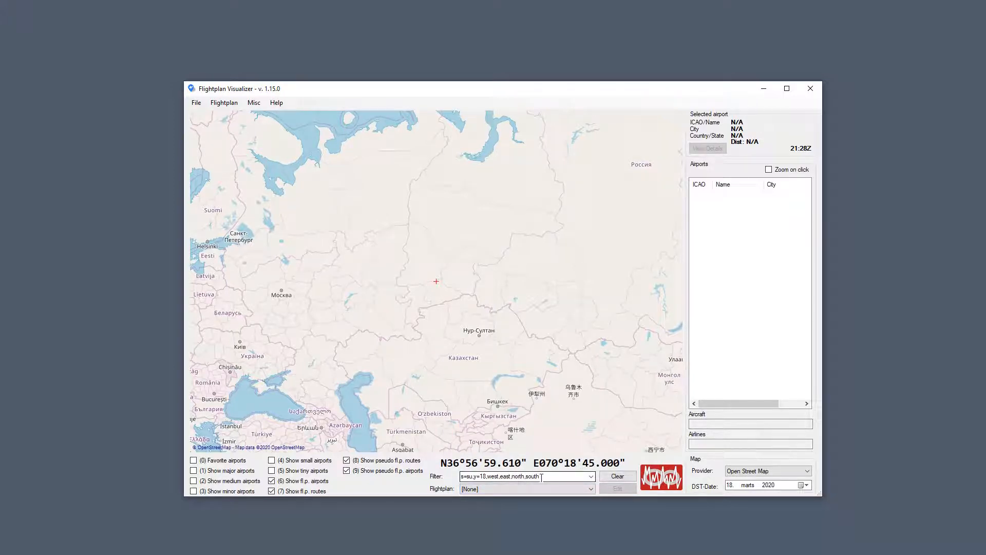
# - Inspect the flightplans in the Commercial and BizJet sub-folders of the Enable/disable flightplans window, and close the window
pyautogui.click(235, 106)
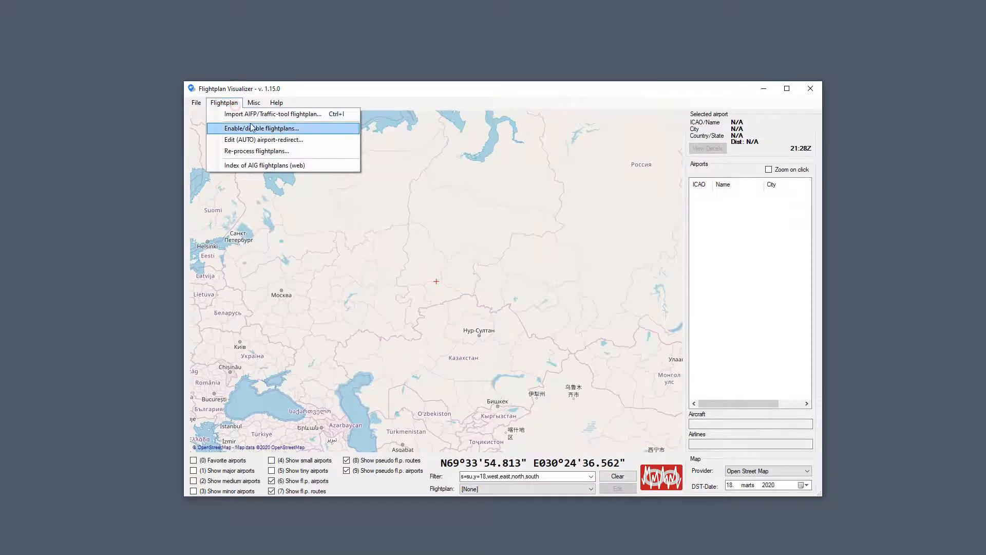
pyautogui.click(302, 130)
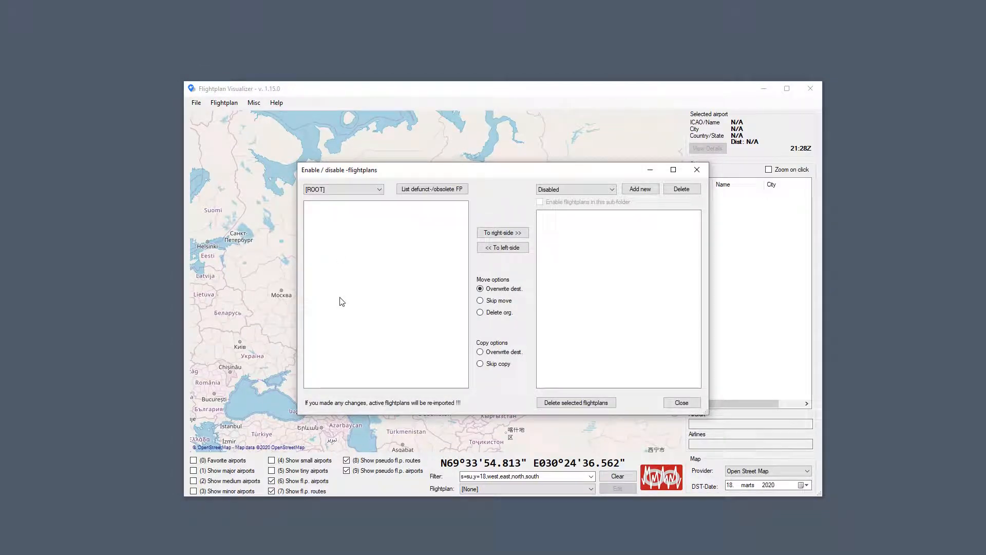
pyautogui.click(588, 188)
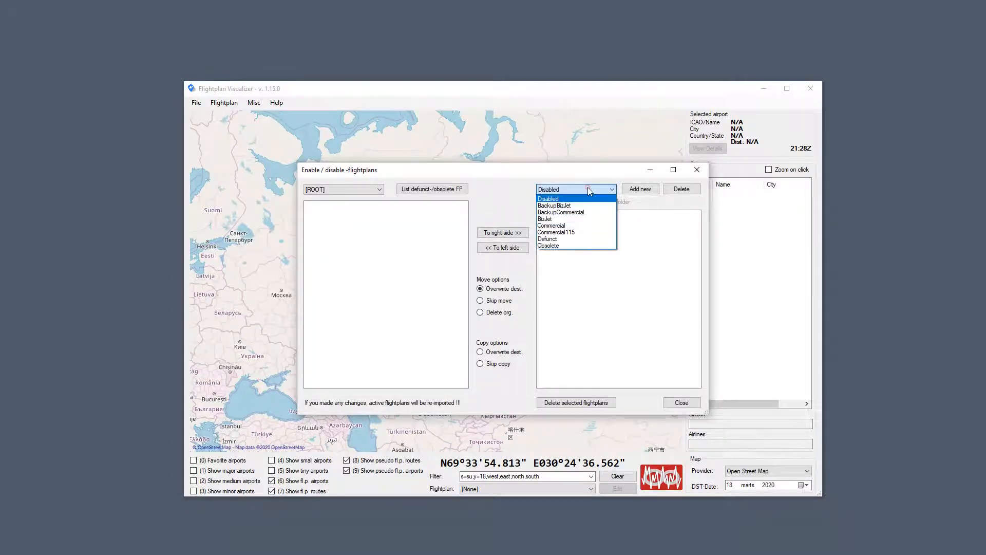
pyautogui.click(559, 226)
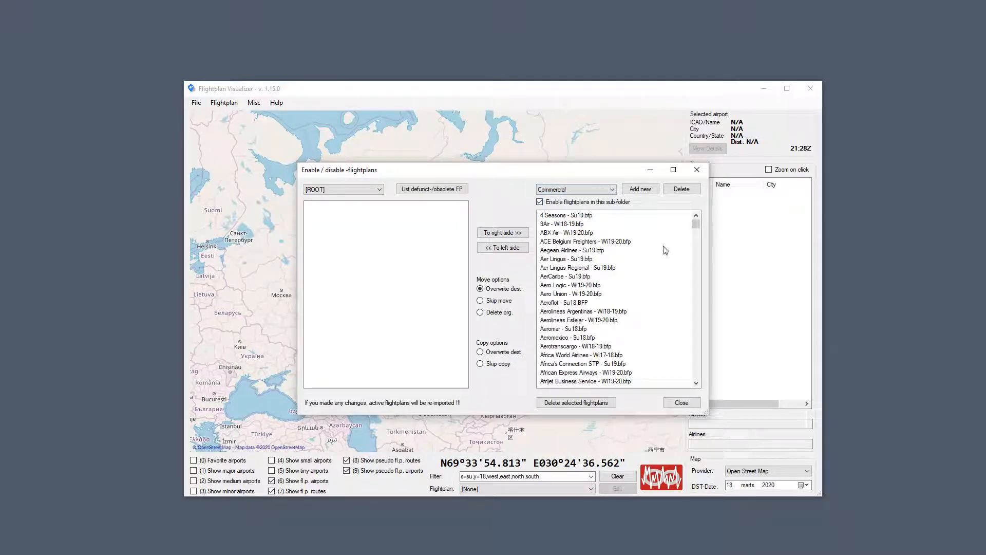
pyautogui.click(570, 191)
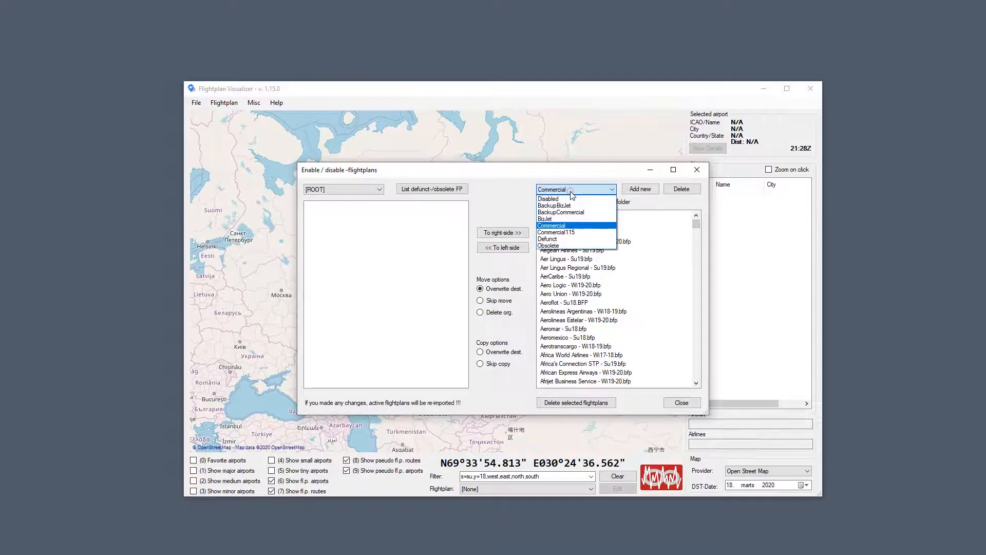
pyautogui.click(568, 218)
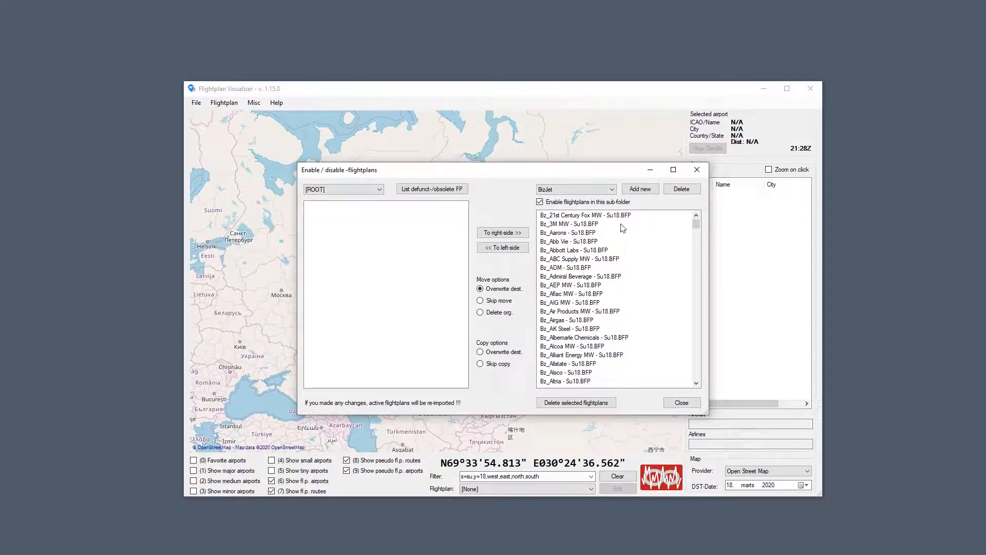
pyautogui.click(695, 171)
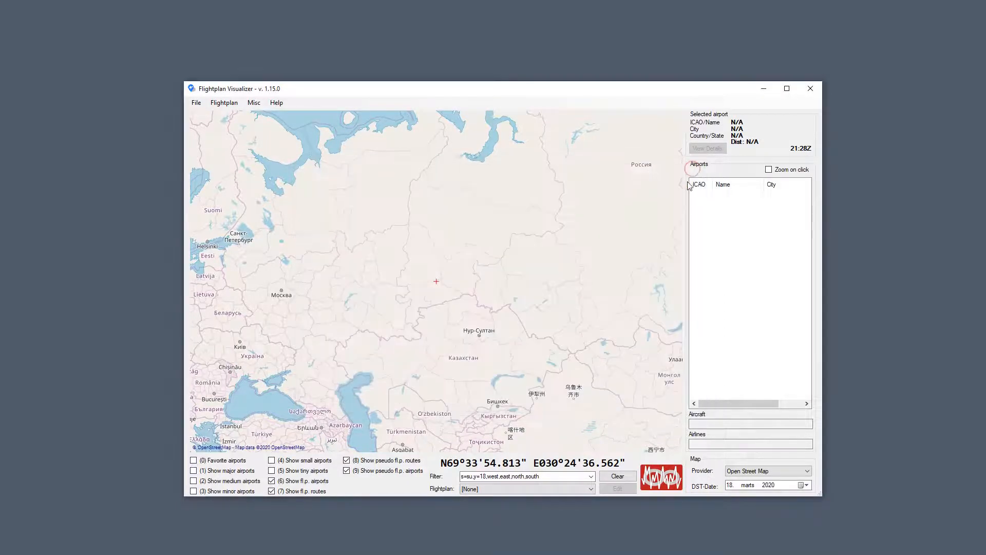
# - Clear the old filter, set it to folder=bizjet and review the flightplans in that folder
pyautogui.click(612, 477)
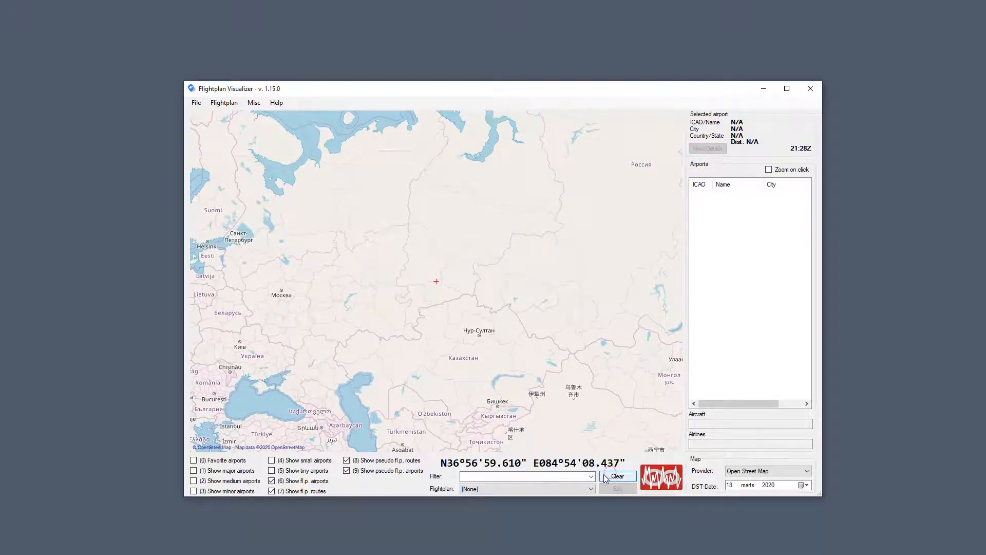
pyautogui.click(561, 476)
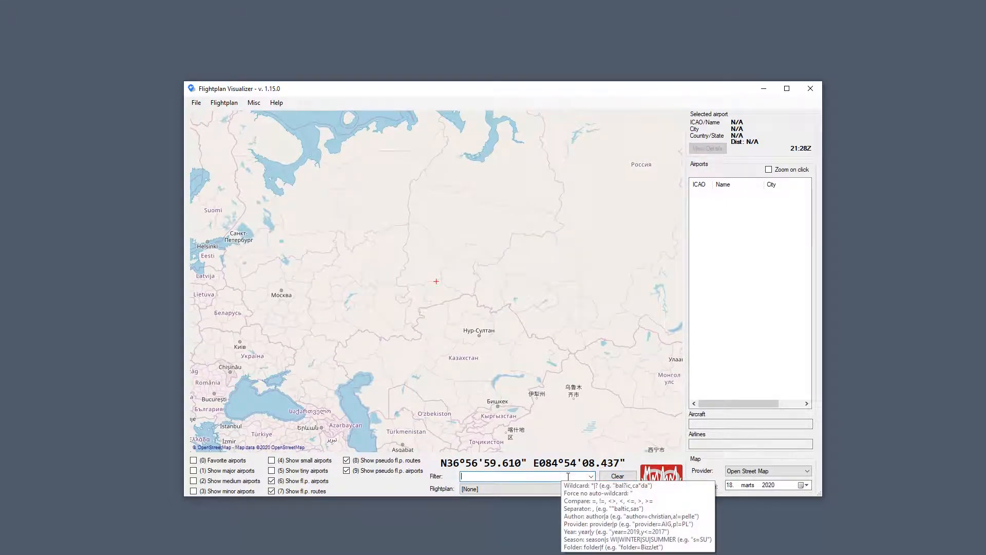
pyautogui.write('folder=bizjet')
pyautogui.click(516, 488)
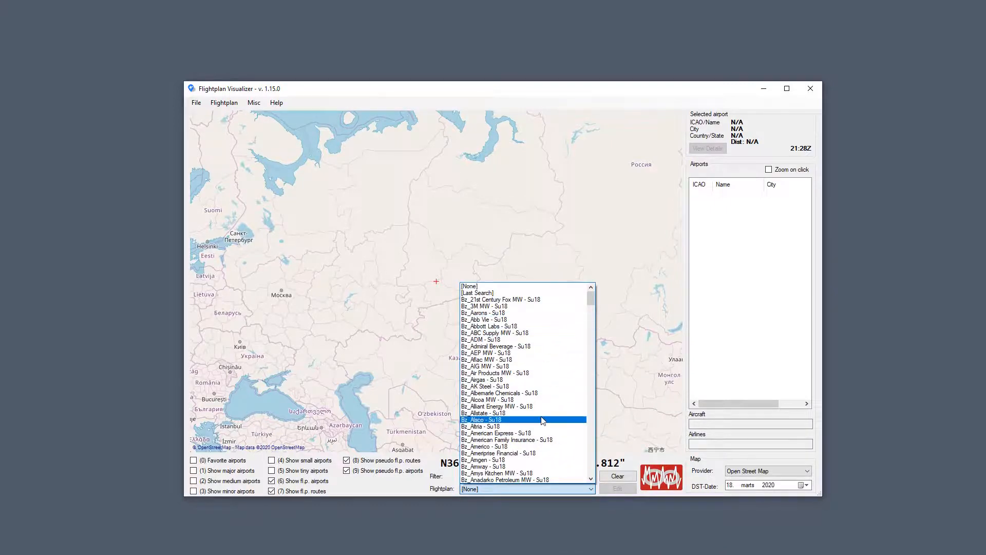
pyautogui.click(424, 401)
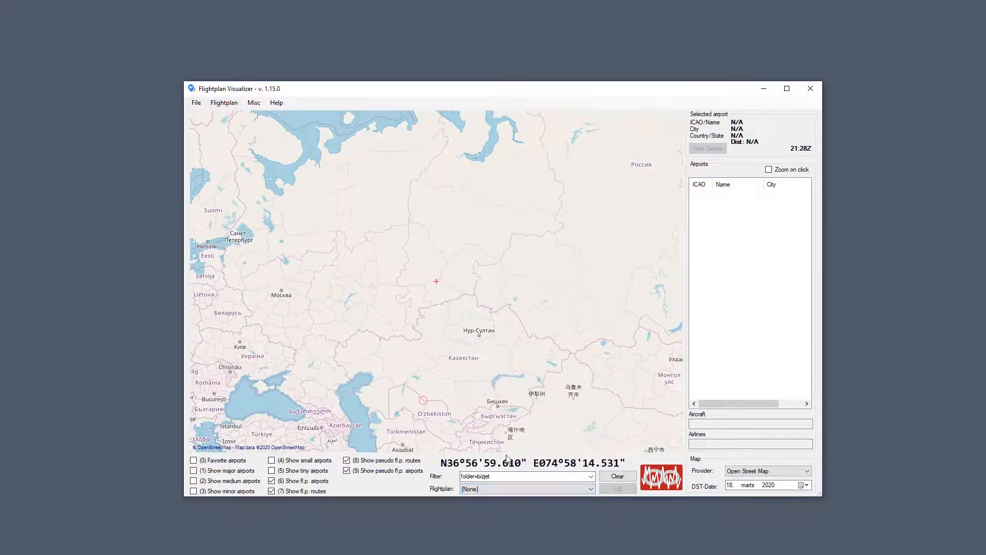
# - Extend the folder filter to folder=bizjet,s=su,y=18 and review the matching flightplans
pyautogui.doubleClick(509, 474)
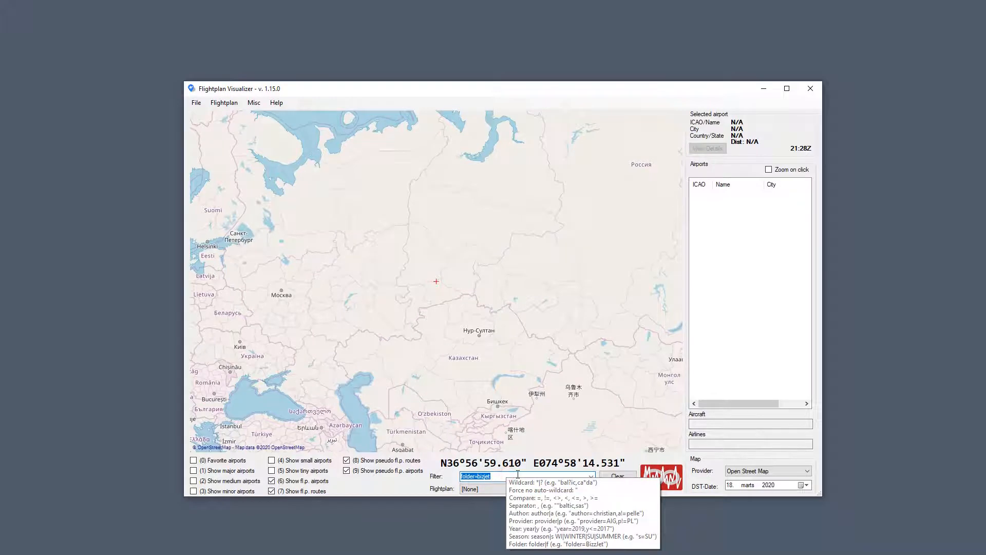
pyautogui.click(517, 474)
pyautogui.write(',s=su,y=18')
pyautogui.click(495, 488)
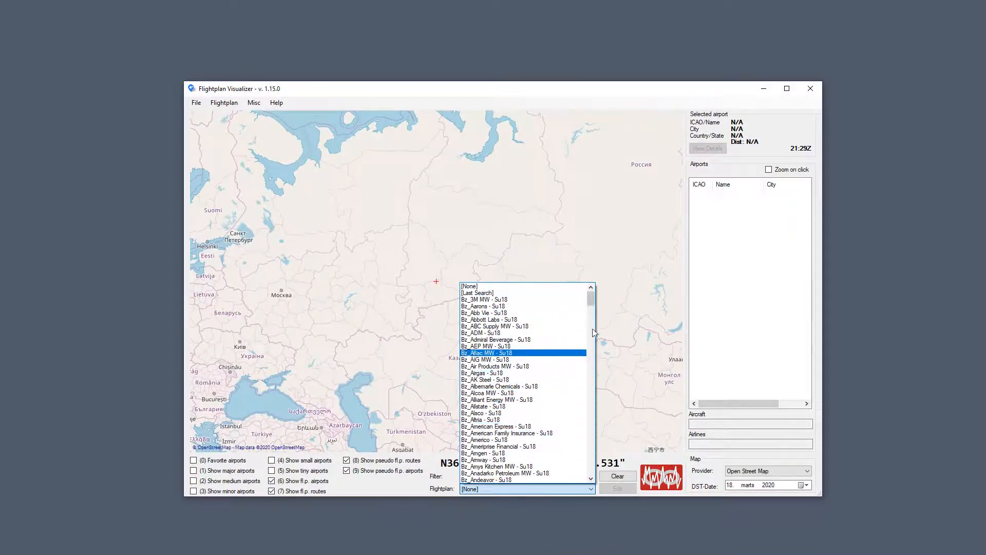
pyautogui.click(534, 255)
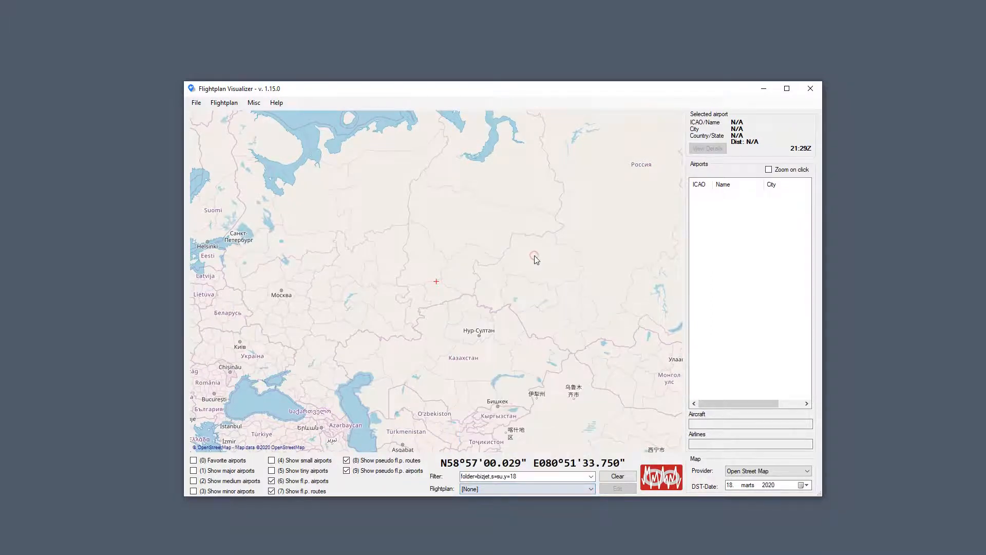
# - Replace the filter with sas and select the SAS Scandinavian Airlines - Su19 flightplan for the map
pyautogui.click(523, 473)
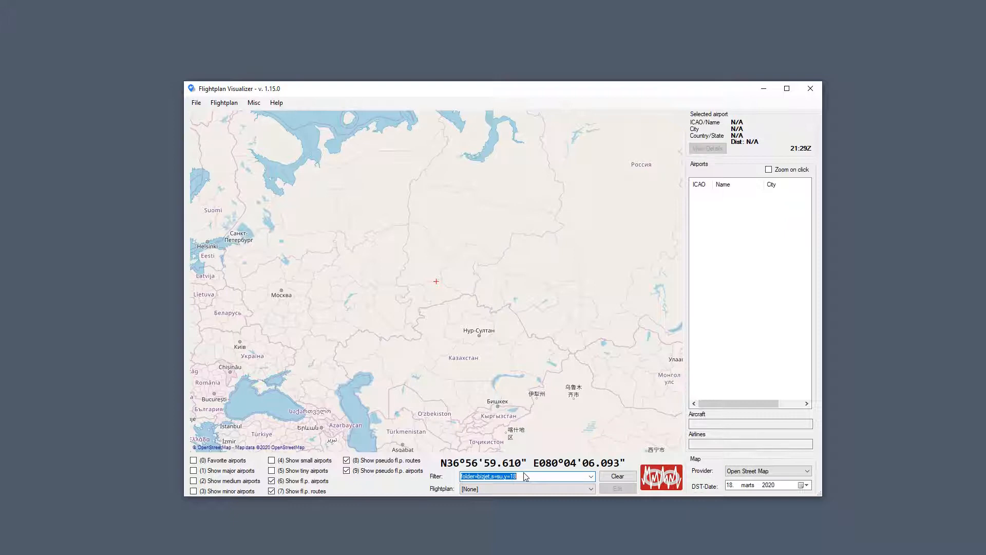
pyautogui.write('sas')
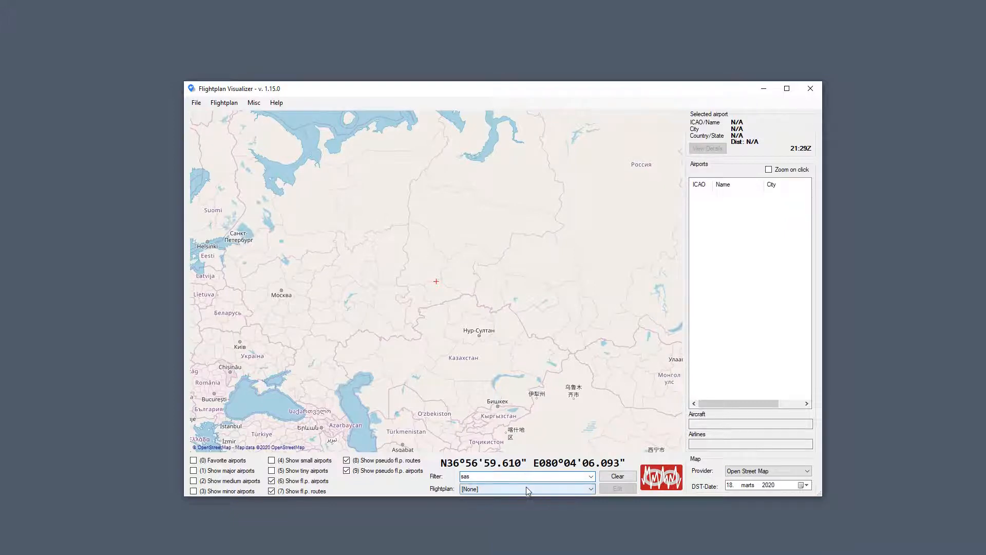
pyautogui.click(527, 488)
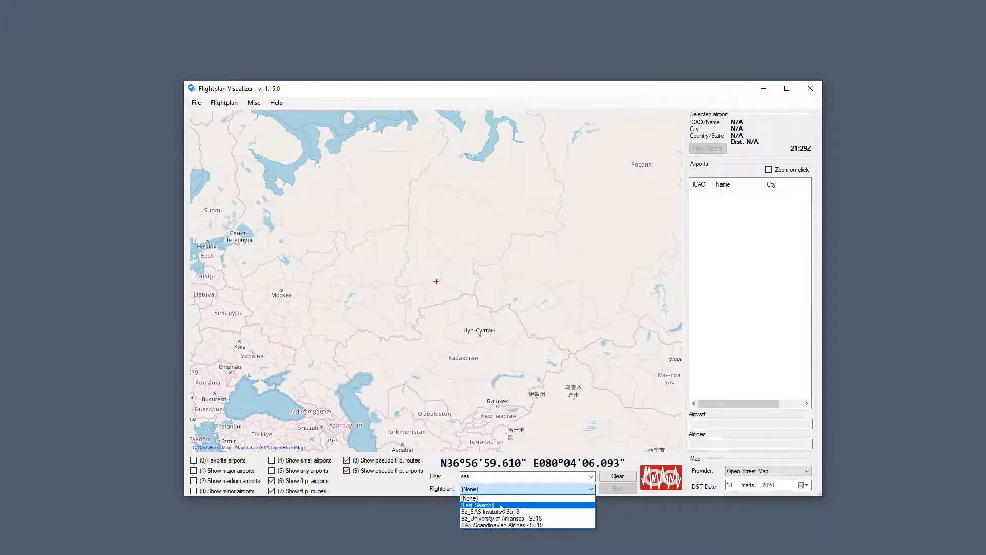
pyautogui.click(536, 525)
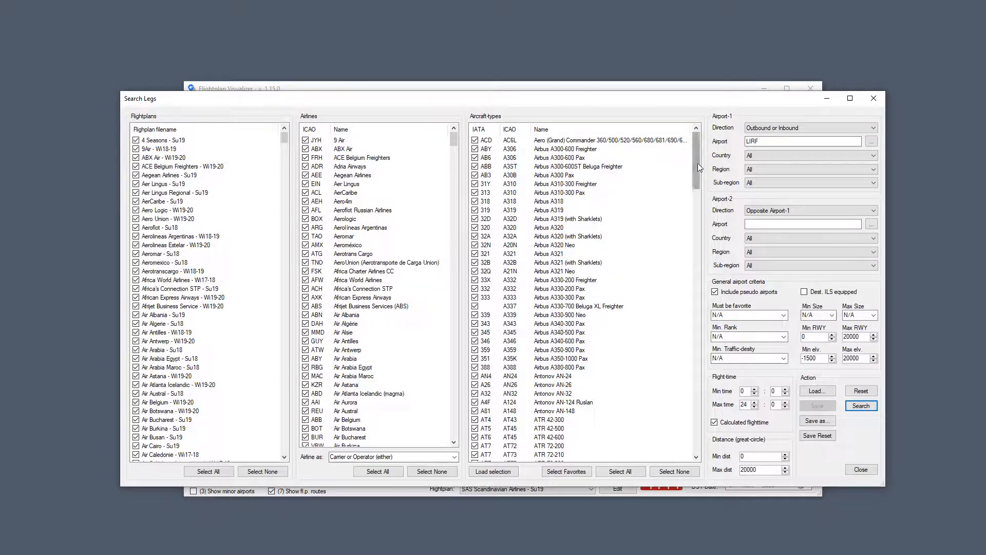
# - Look through the airlines, flightplans and aircraft-types lists in the Search Legs window, and close it
pyautogui.moveTo(454, 141); pyautogui.dragTo(454, 335)
pyautogui.moveTo(284, 138); pyautogui.dragTo(284, 300)
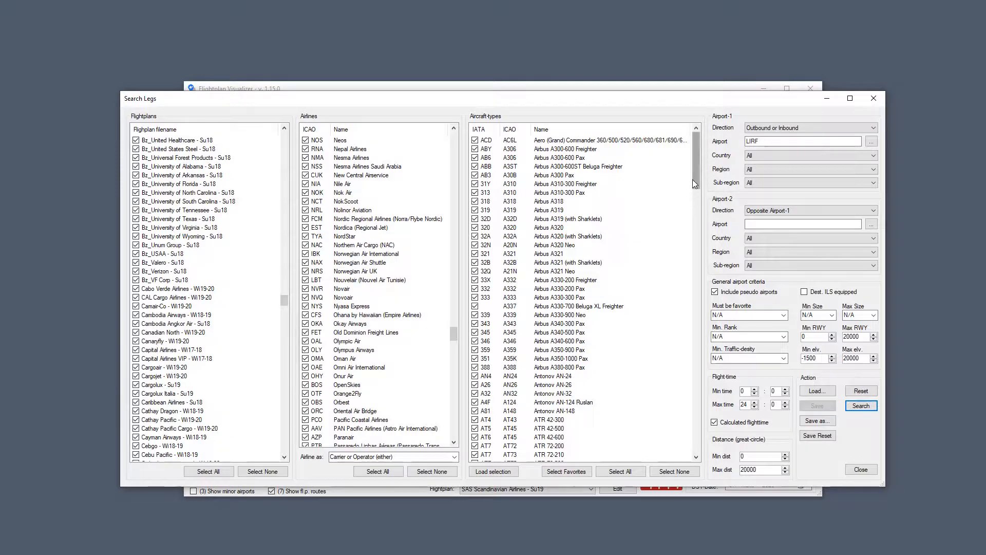
pyautogui.moveTo(695, 184); pyautogui.dragTo(696, 306)
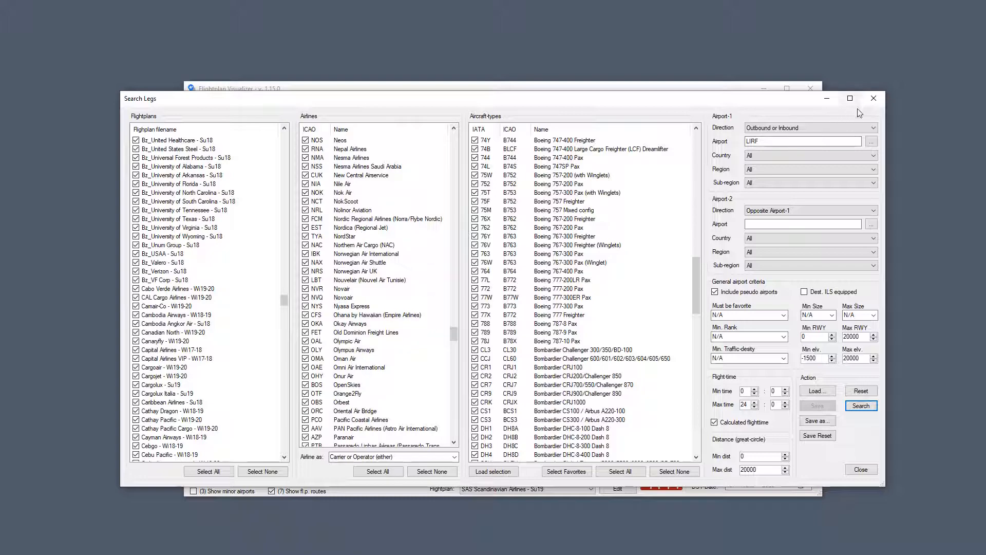
pyautogui.click(873, 101)
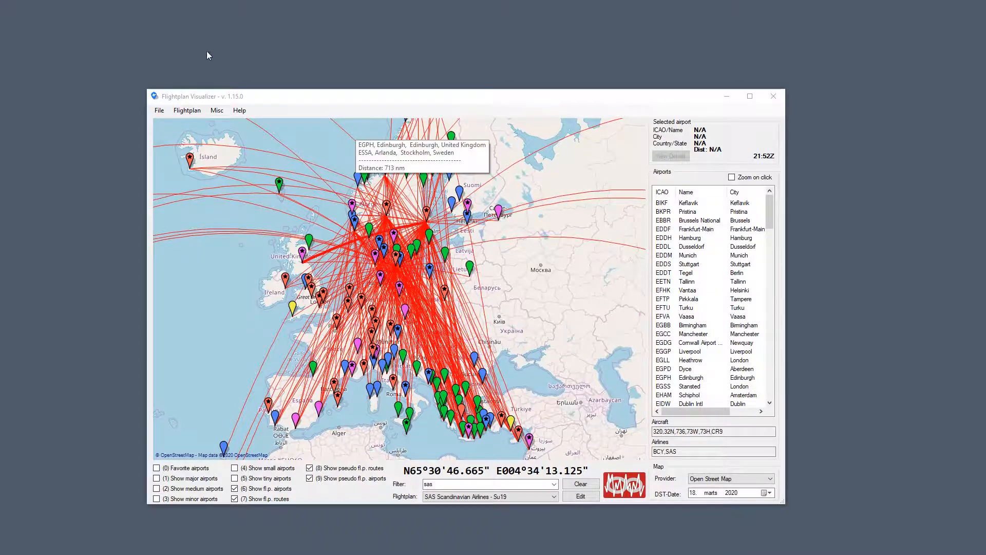
# - Open the User Airlines list and examine the My own airline and FAKE Scandinavian entries with their alternatives
pyautogui.click(216, 110)
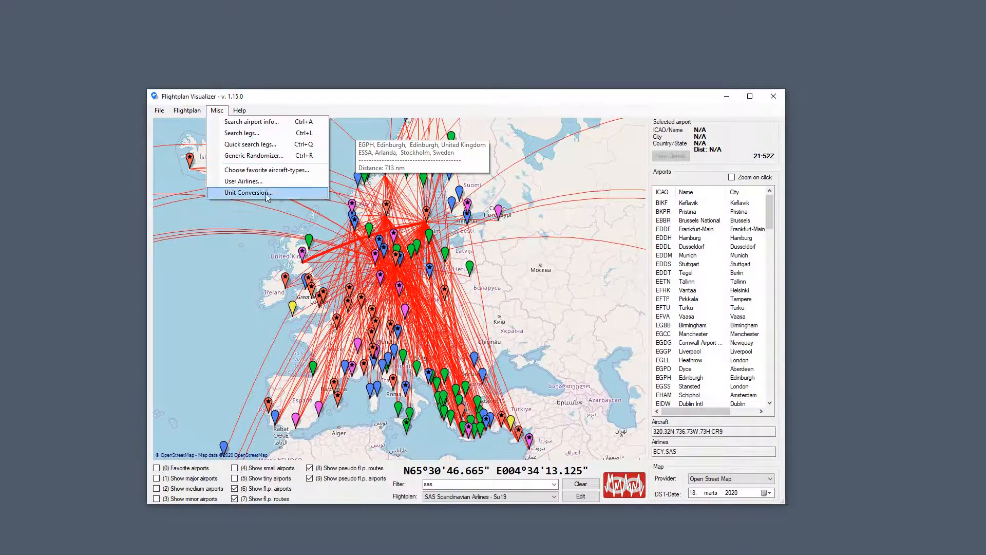
pyautogui.click(262, 182)
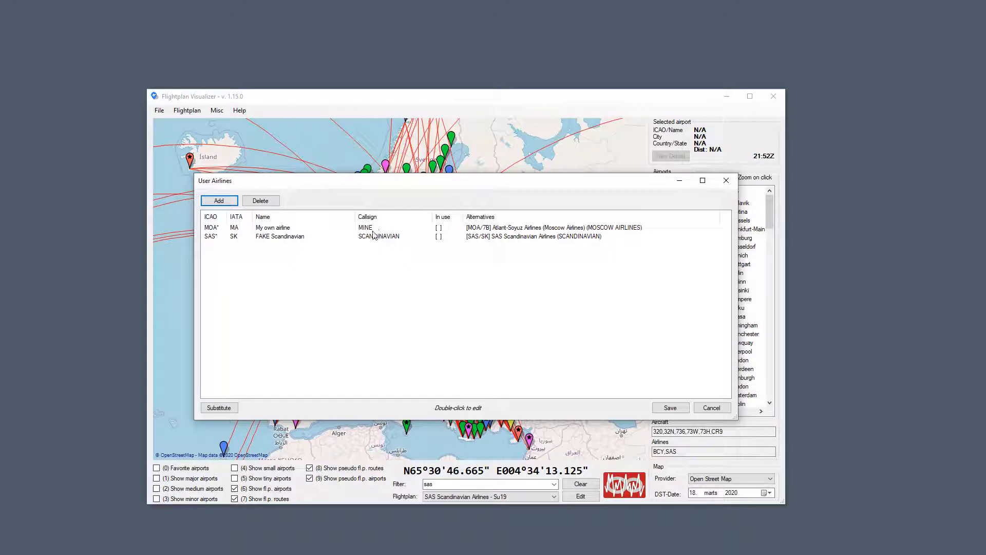
pyautogui.click(284, 229)
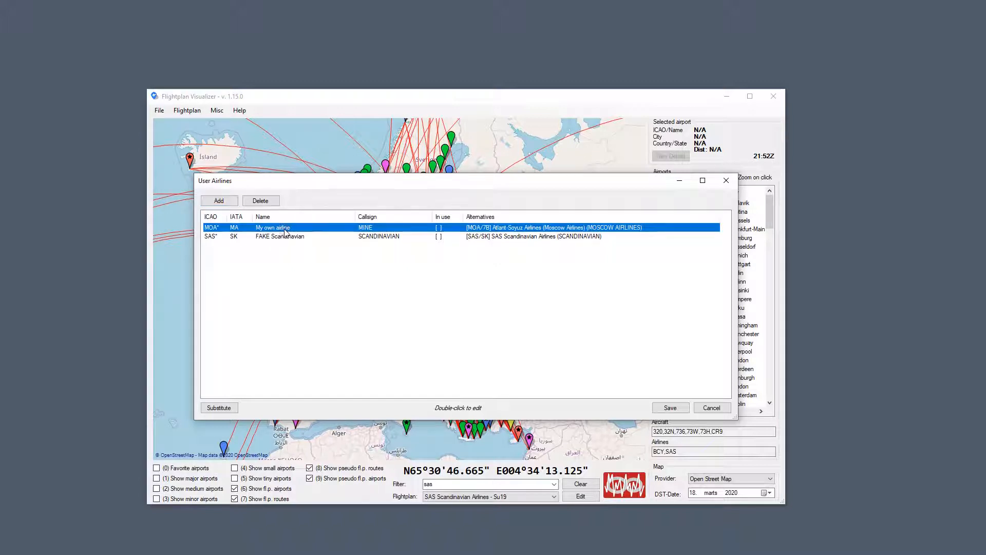
pyautogui.click(296, 238)
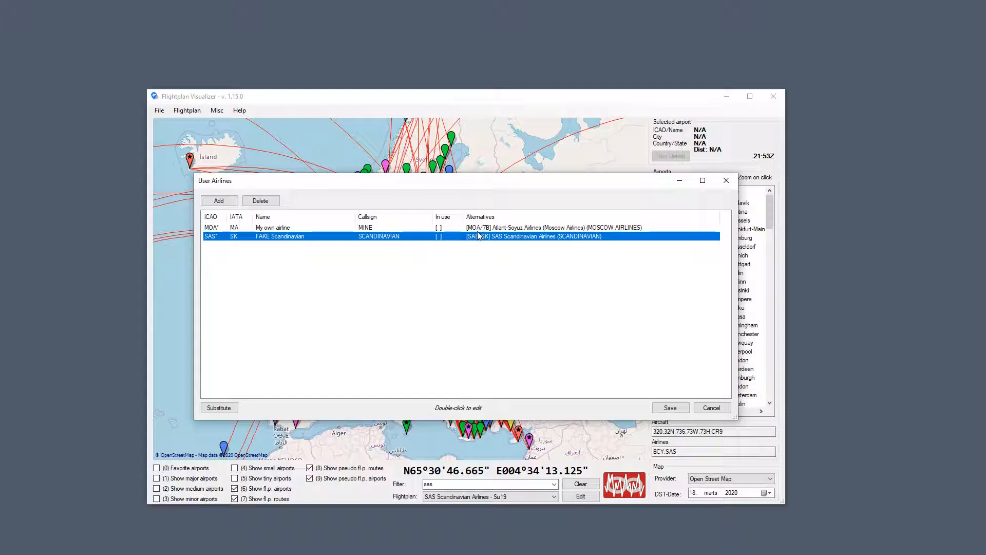
pyautogui.press('Up')
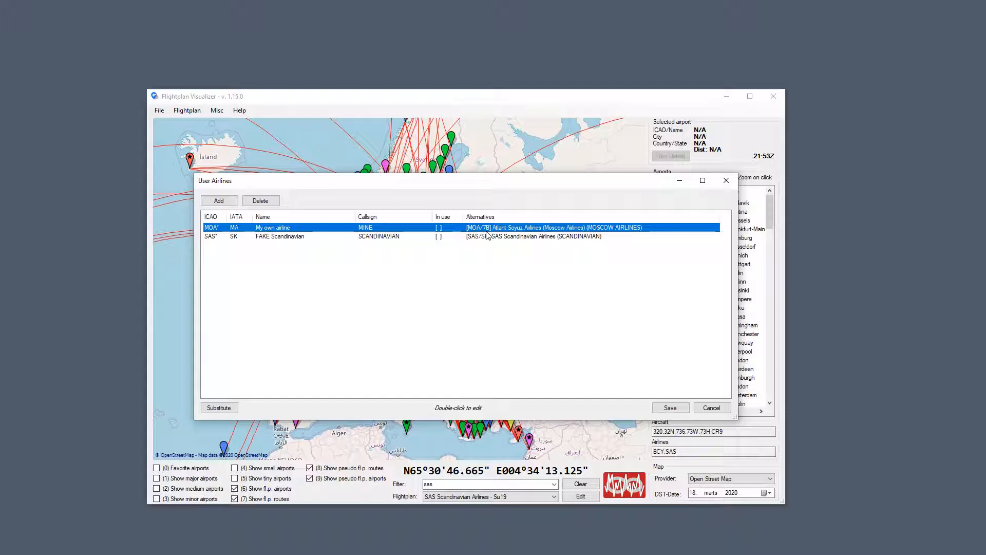
# - Examine the FAKE Scandinavian entry in the User Airlines list and close the list without saving
pyautogui.click(299, 238)
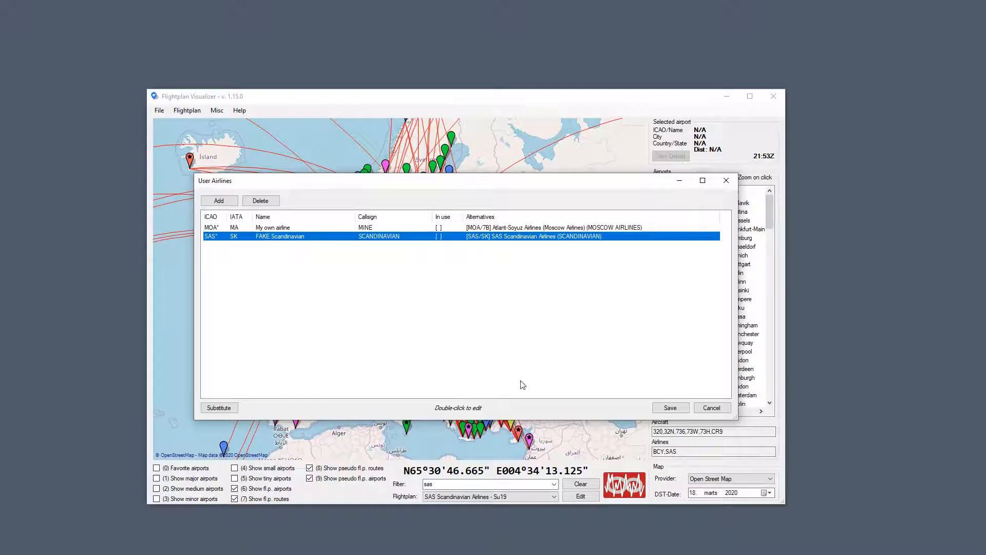
pyautogui.click(709, 407)
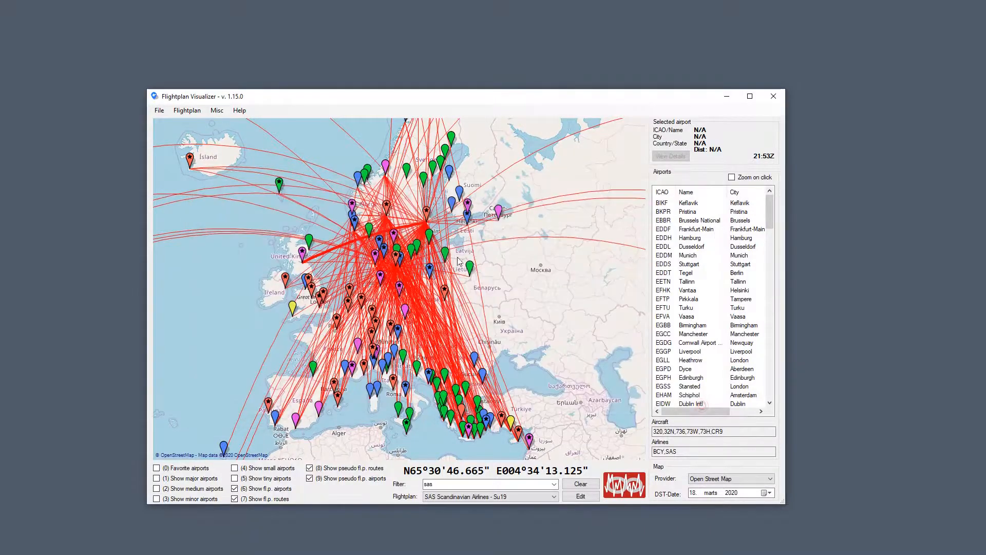
# - Open the flightplan archive AIG_ABXAir_Winter_2019-2020.zip for import
pyautogui.click(187, 110)
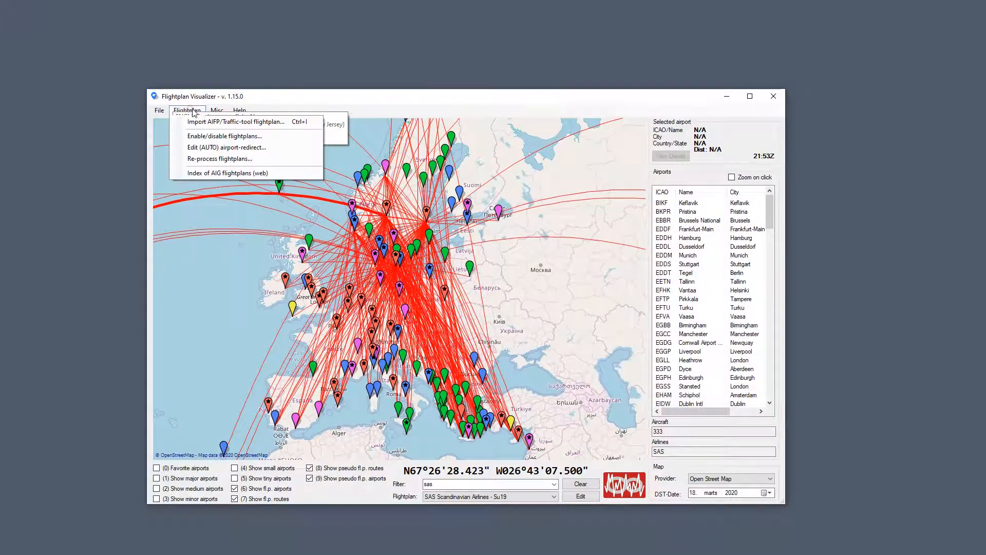
pyautogui.click(226, 121)
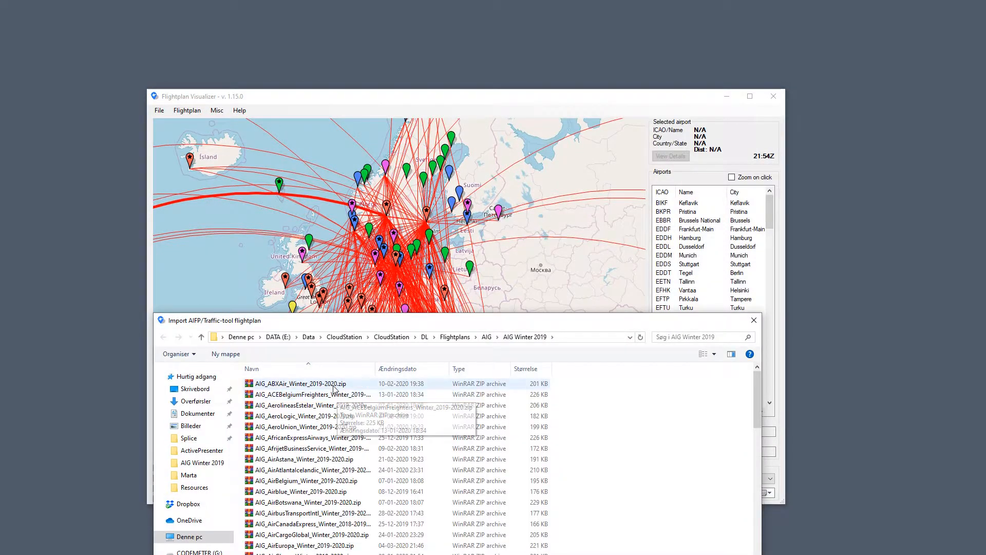
pyautogui.doubleClick(334, 389)
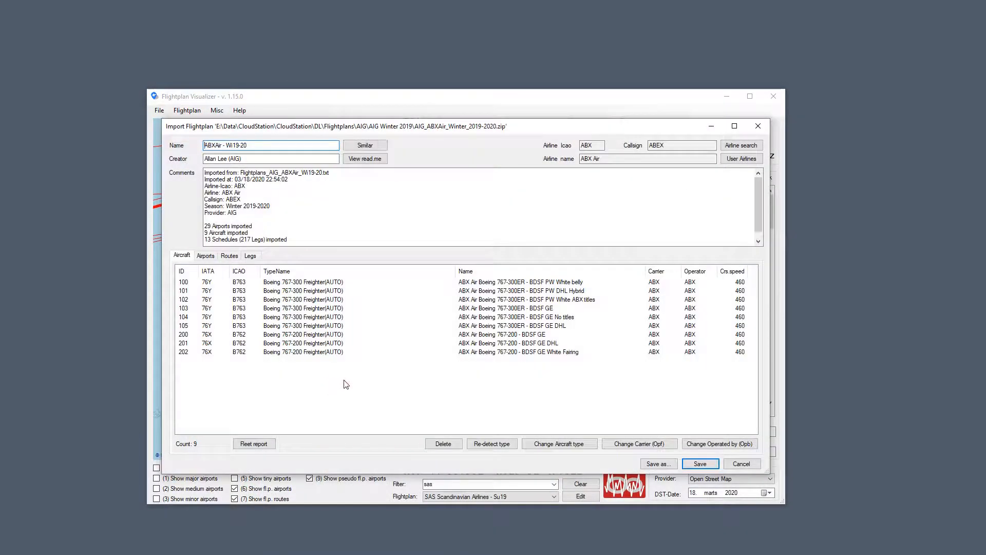
# - Assign the user airline FAKE Scandinavian (SAS*) to the ABXAir flightplan and all its aircraft, and save the import
pyautogui.click(734, 146)
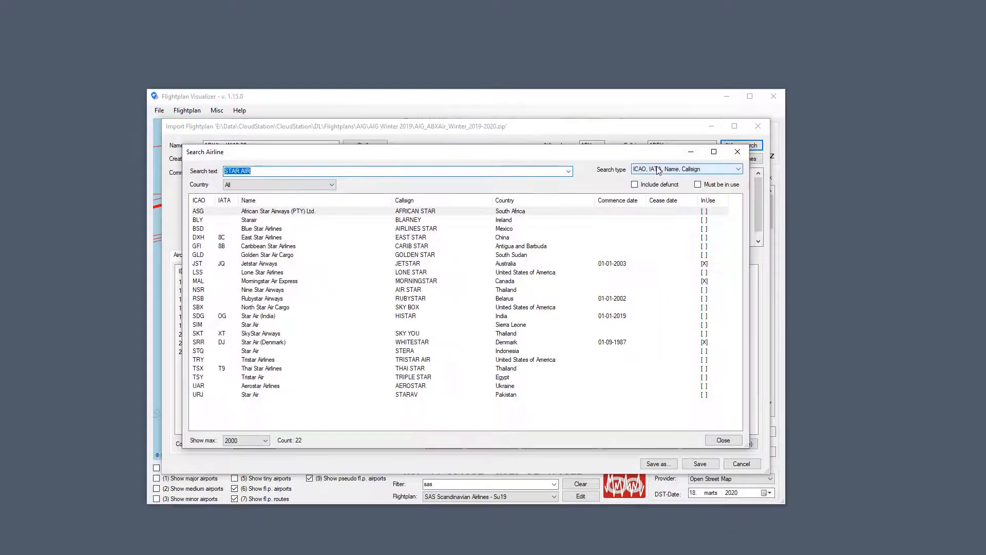
pyautogui.write('SAS')
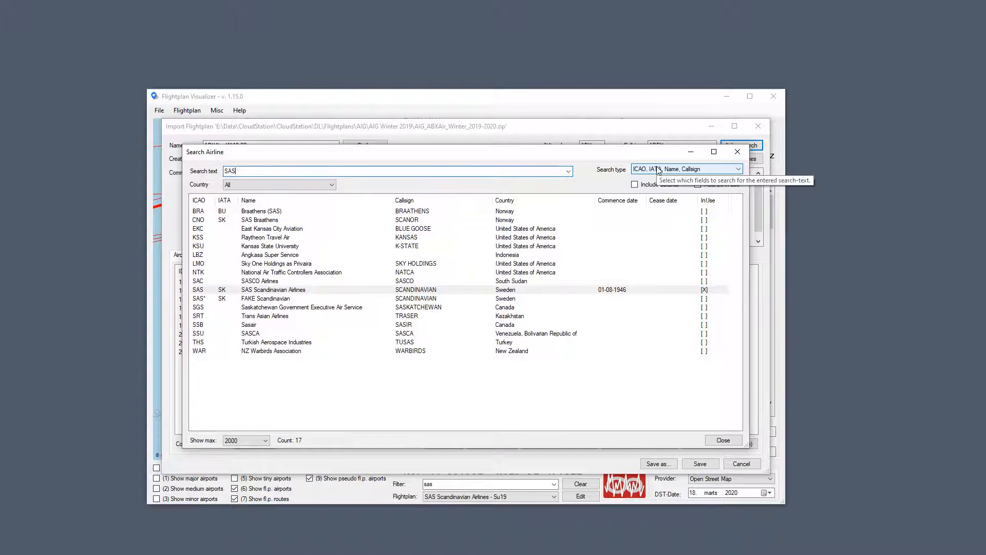
pyautogui.click(253, 299)
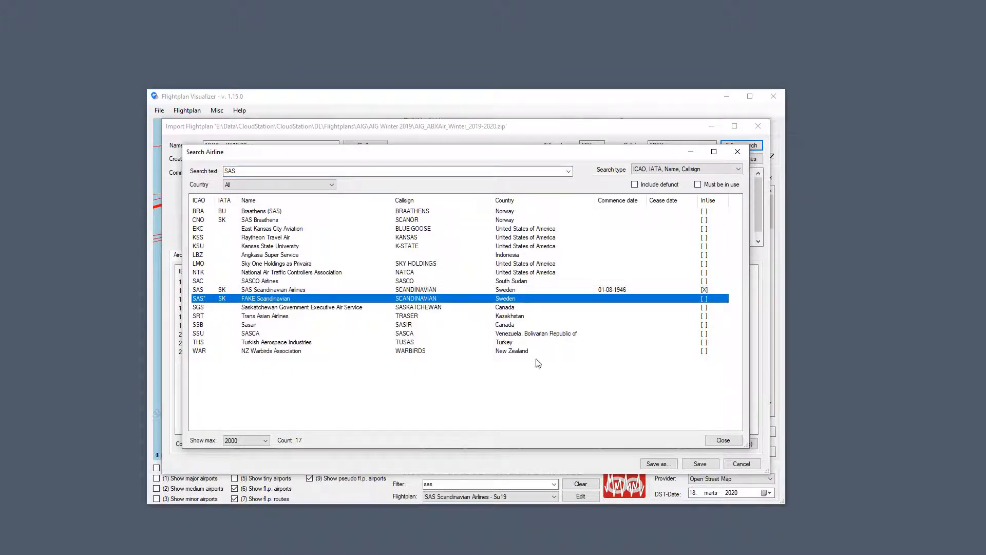
pyautogui.doubleClick(332, 298)
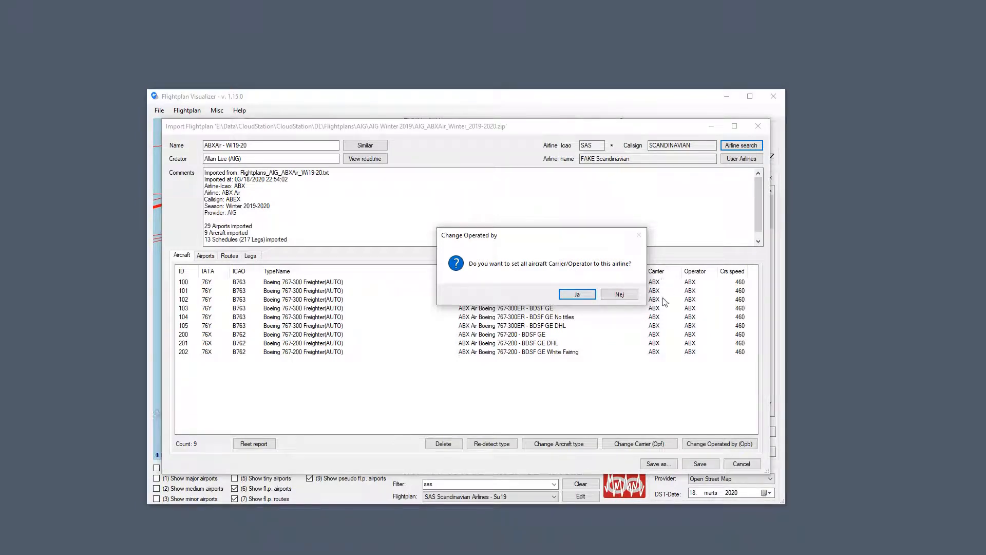
pyautogui.click(578, 295)
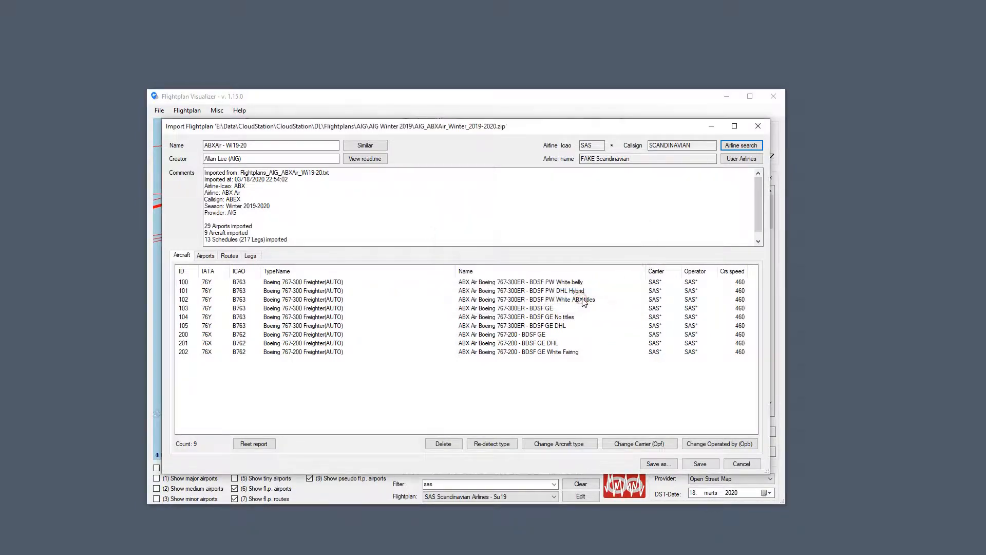
pyautogui.click(700, 464)
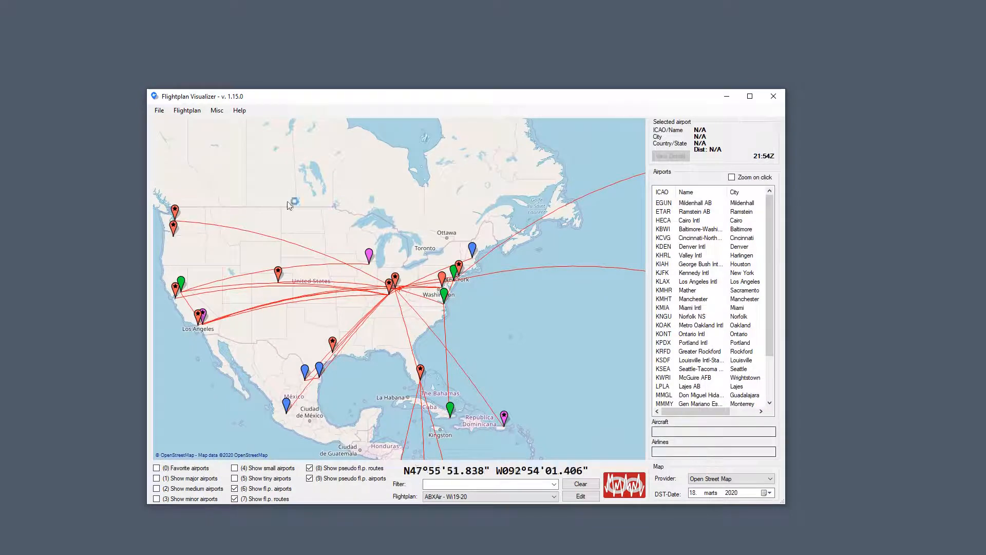
# - Open the ACE Belgium Freighters Winter 2019-2020 flightplan archive for import
pyautogui.click(187, 110)
pyautogui.click(197, 119)
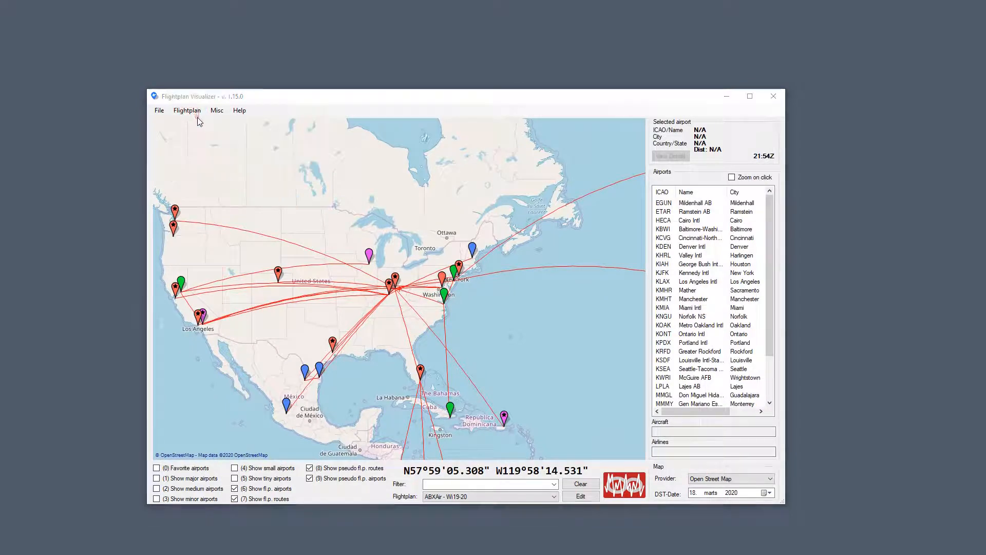
pyautogui.doubleClick(288, 394)
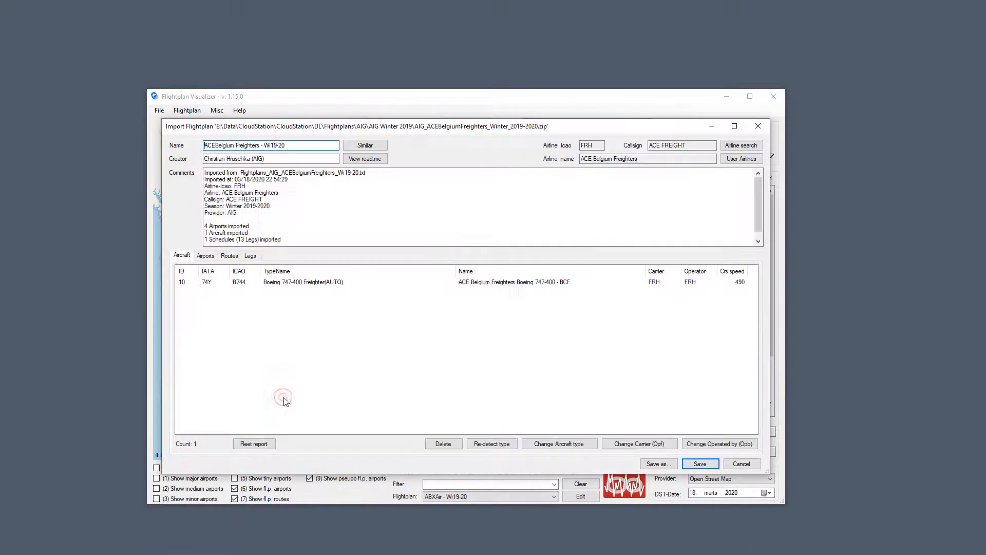
# - Assign the user airline My own airline (MOA*) to the ACEBelgium Freighters flightplan and its aircraft, and save the import
pyautogui.click(735, 146)
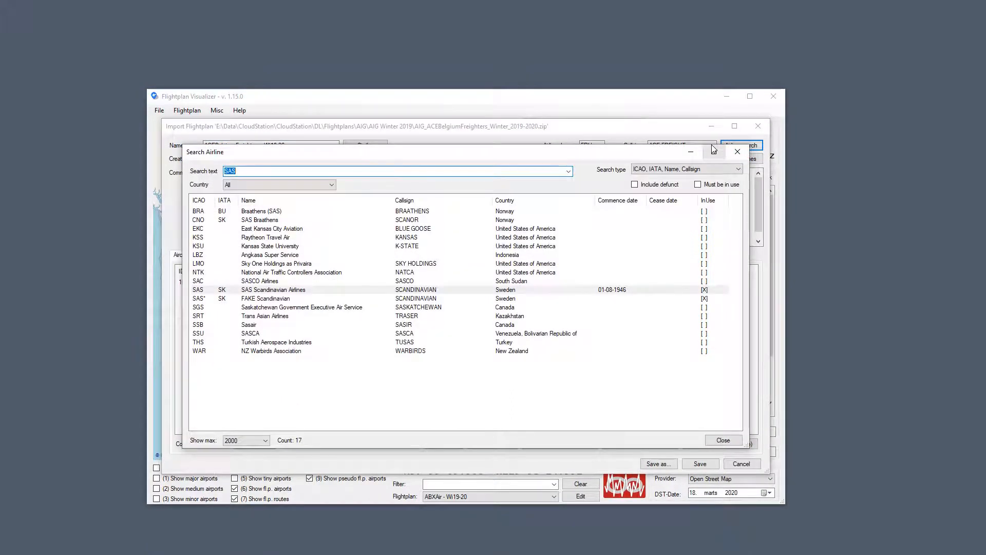
pyautogui.write('MOA')
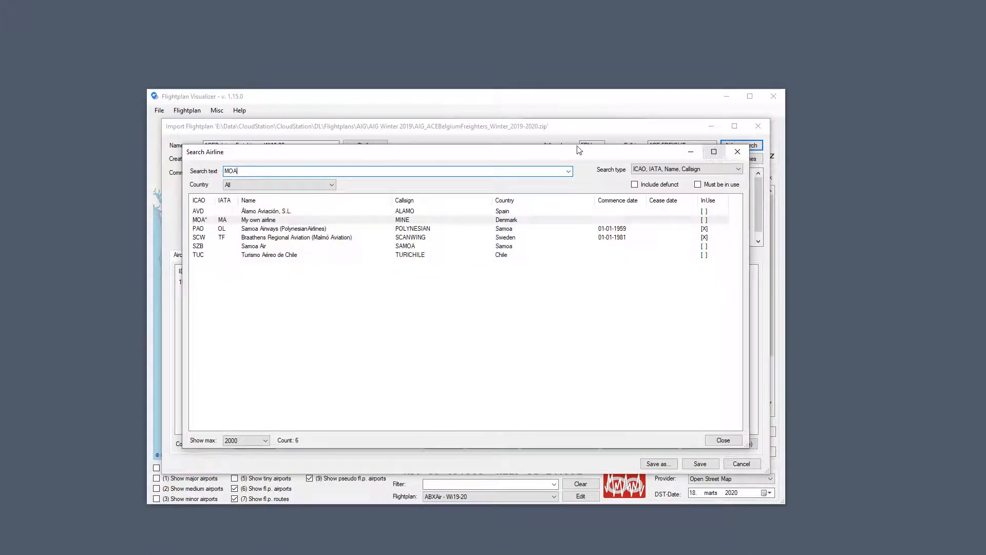
pyautogui.doubleClick(303, 220)
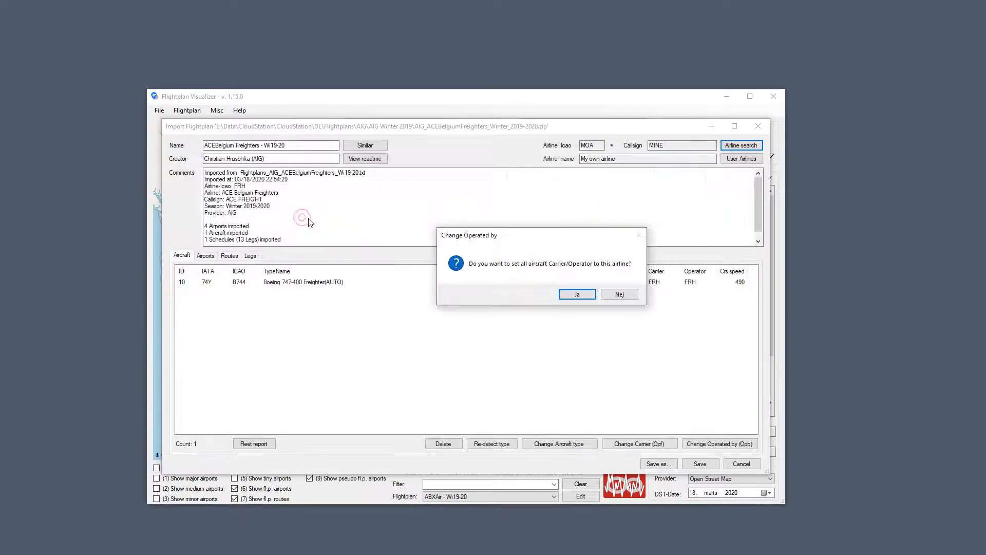
pyautogui.click(577, 294)
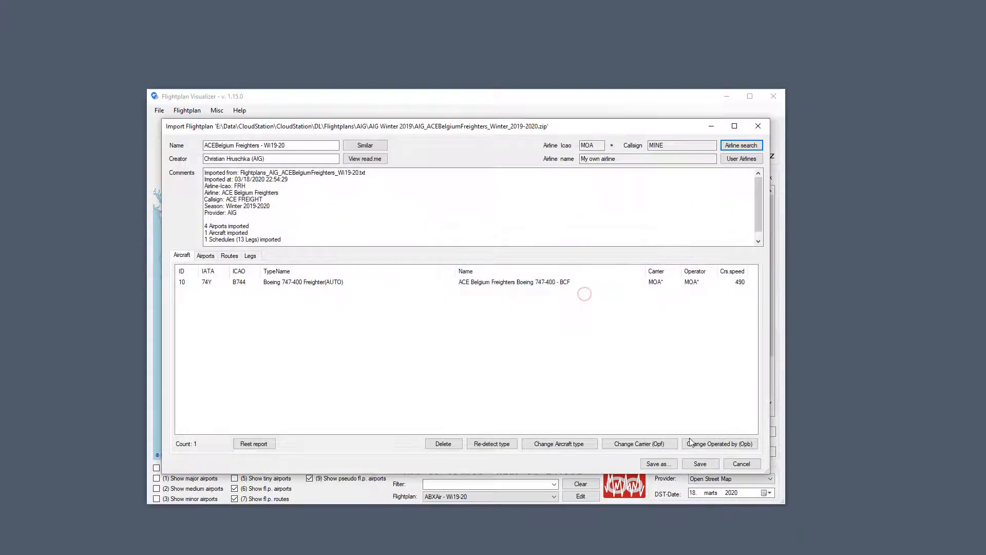
pyautogui.click(700, 463)
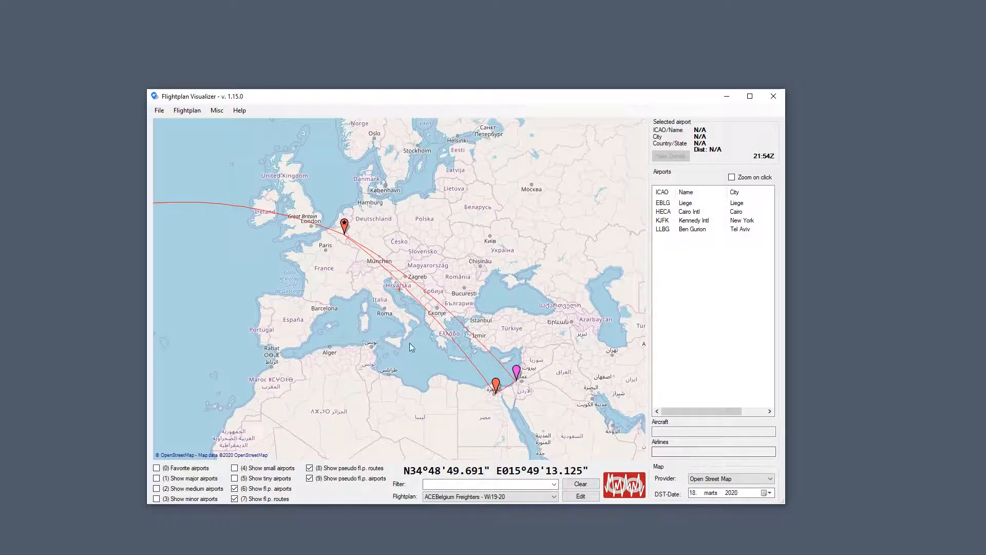
# - Review the newly imported root flightplans beside the Commercial subfolder in the enable/disable flightplans window, and close it
pyautogui.click(183, 113)
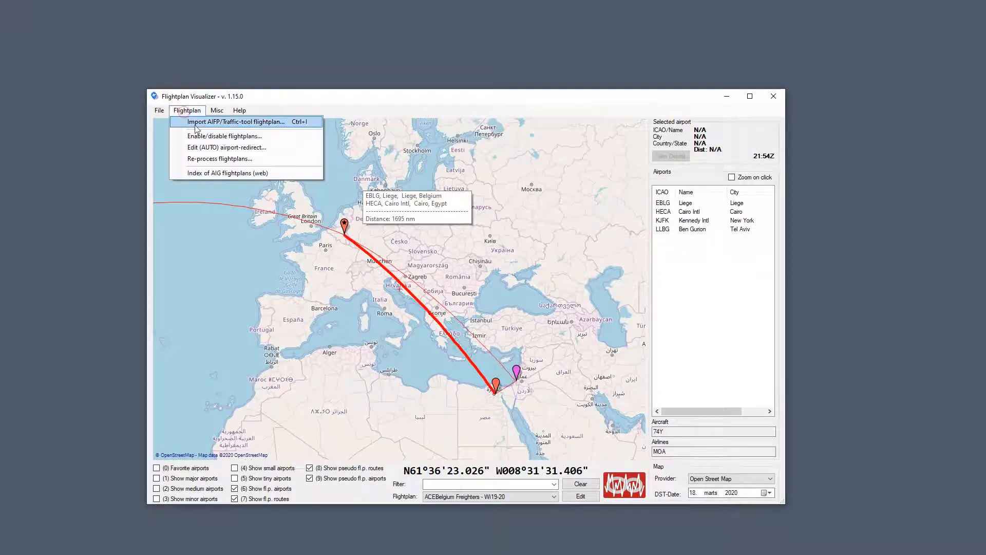
pyautogui.click(199, 132)
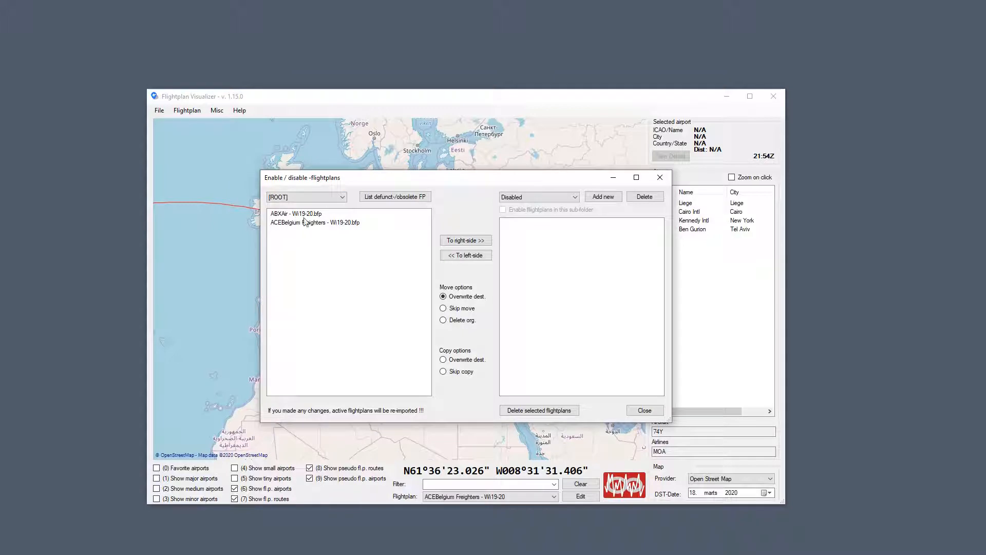
pyautogui.click(553, 199)
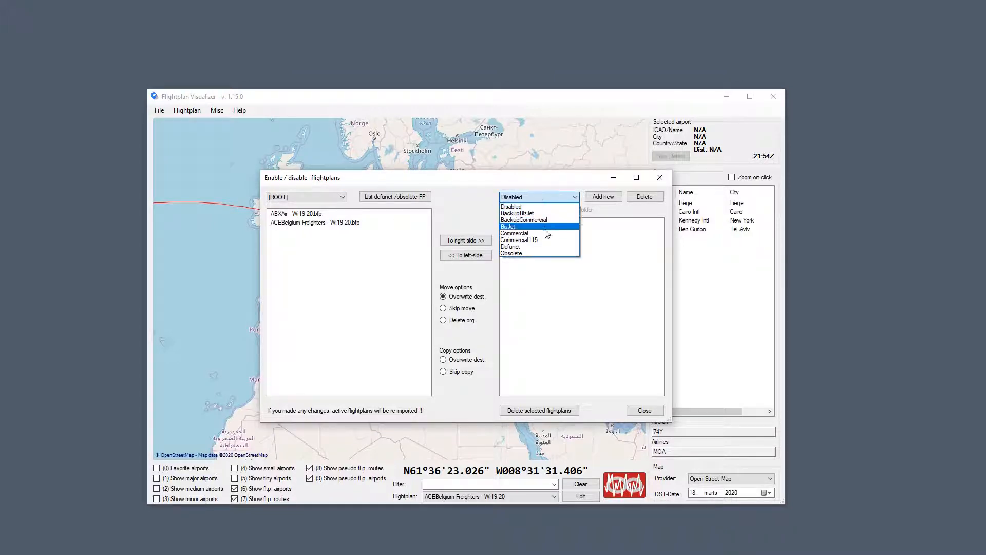
pyautogui.click(517, 219)
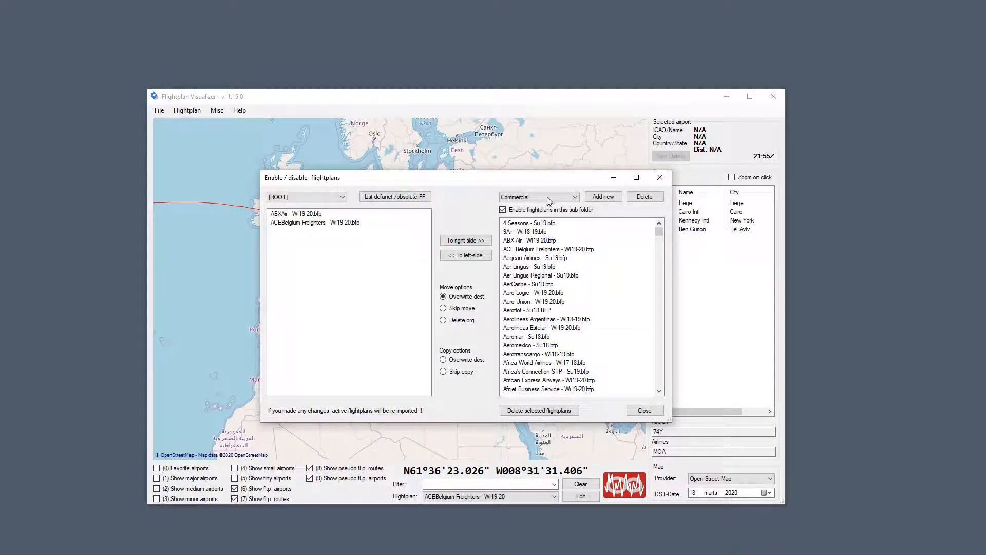
pyautogui.click(659, 178)
# - Look through the available web video tutorials, including those on changes in specific versions
pyautogui.click(240, 111)
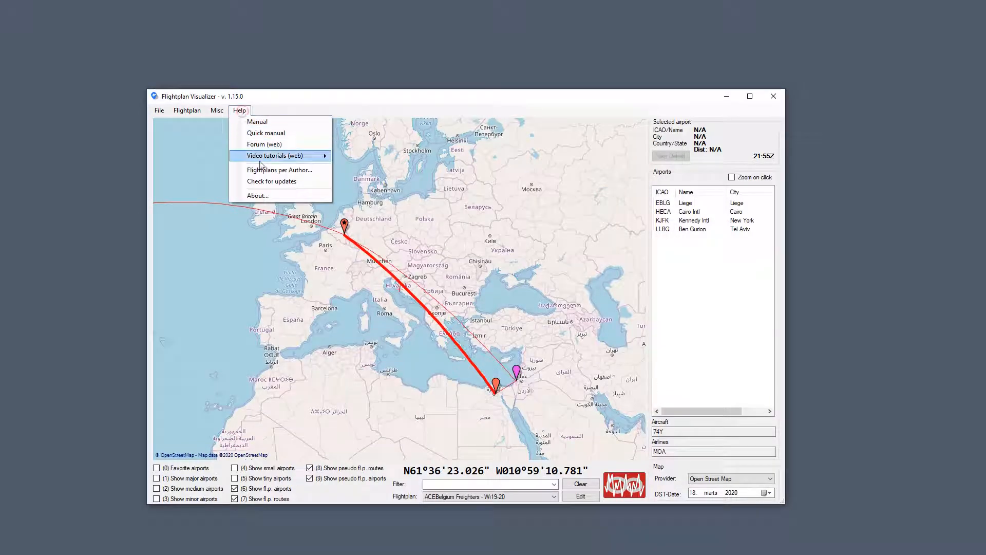
pyautogui.moveTo(272, 157)
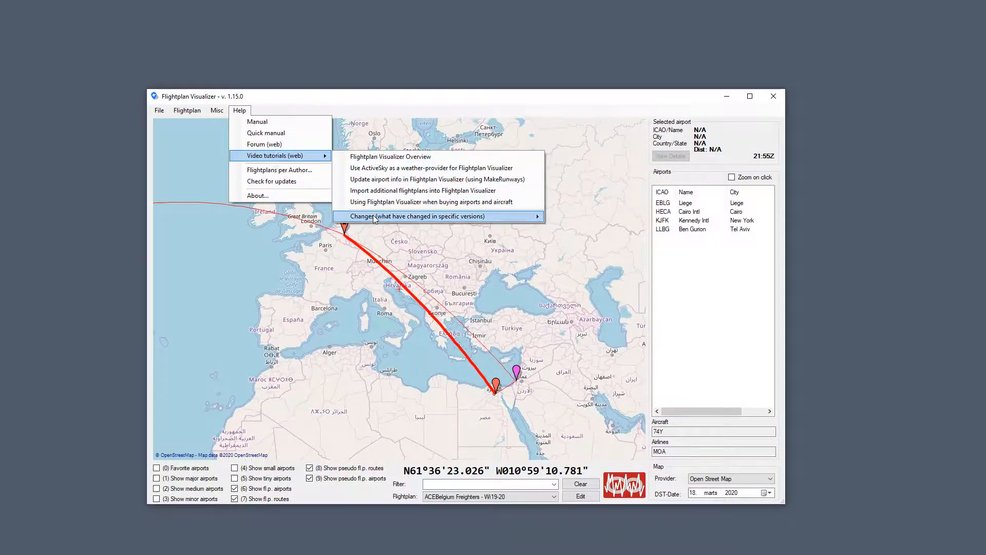
pyautogui.moveTo(374, 216)
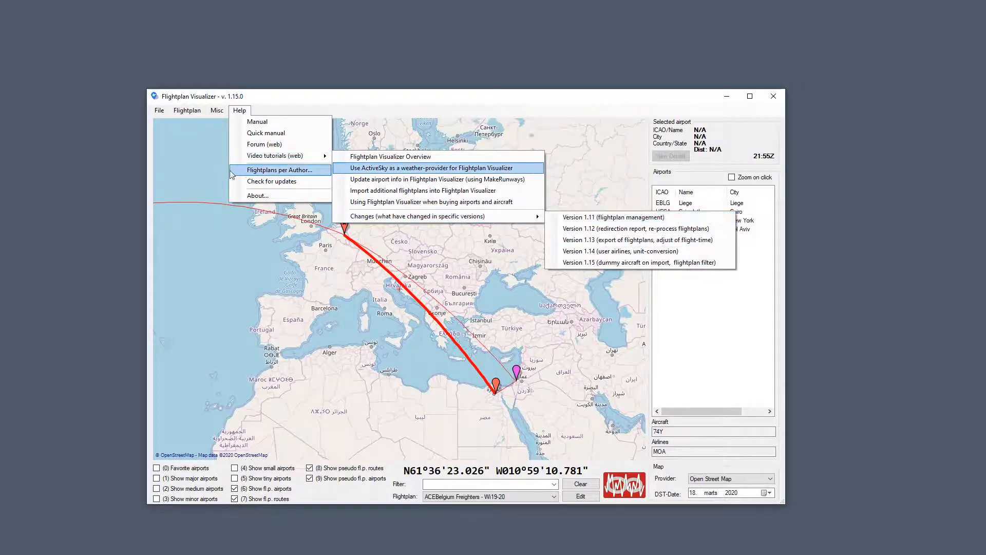
# - Reopen the User Airlines list and check the In use marks of My own airline and FAKE Scandinavian
pyautogui.moveTo(216, 115)
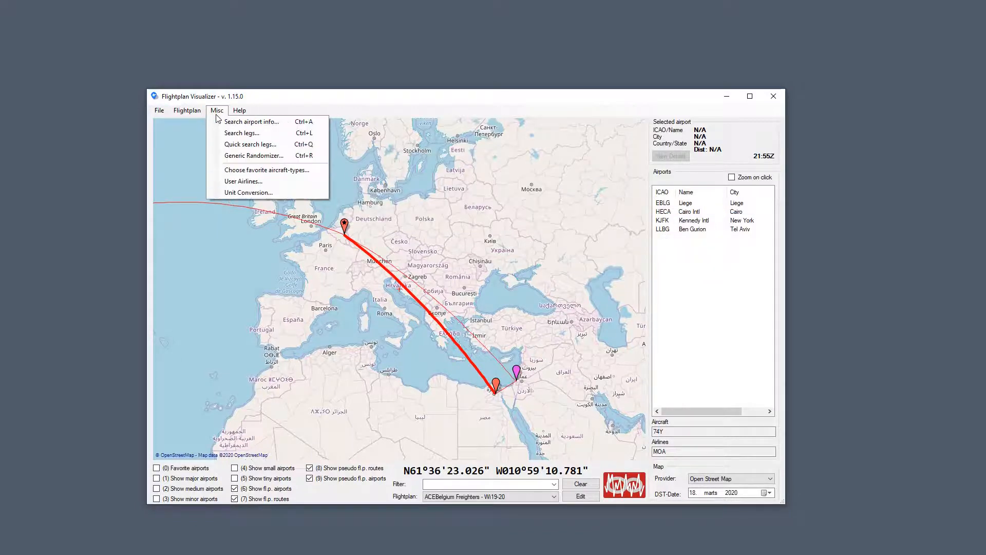
pyautogui.click(276, 181)
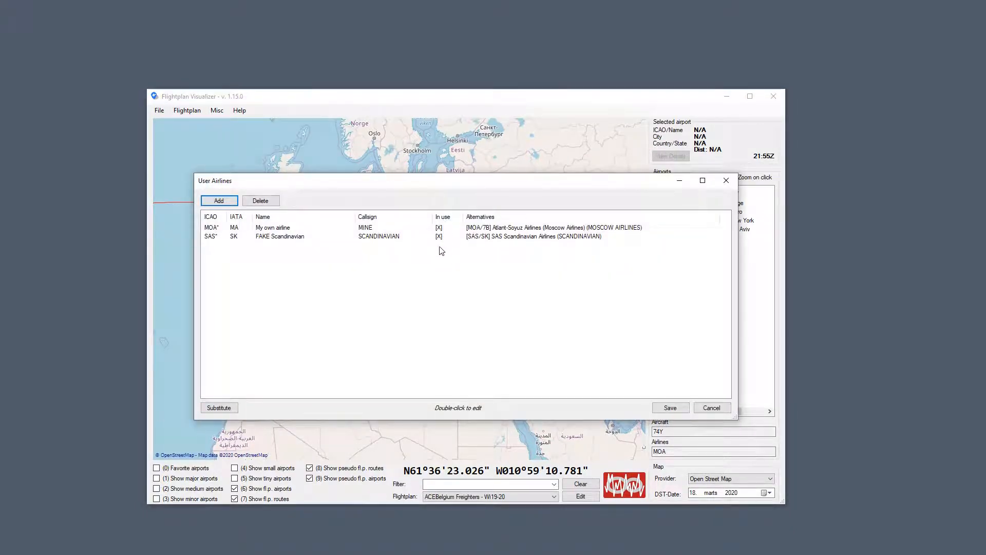
pyautogui.click(443, 228)
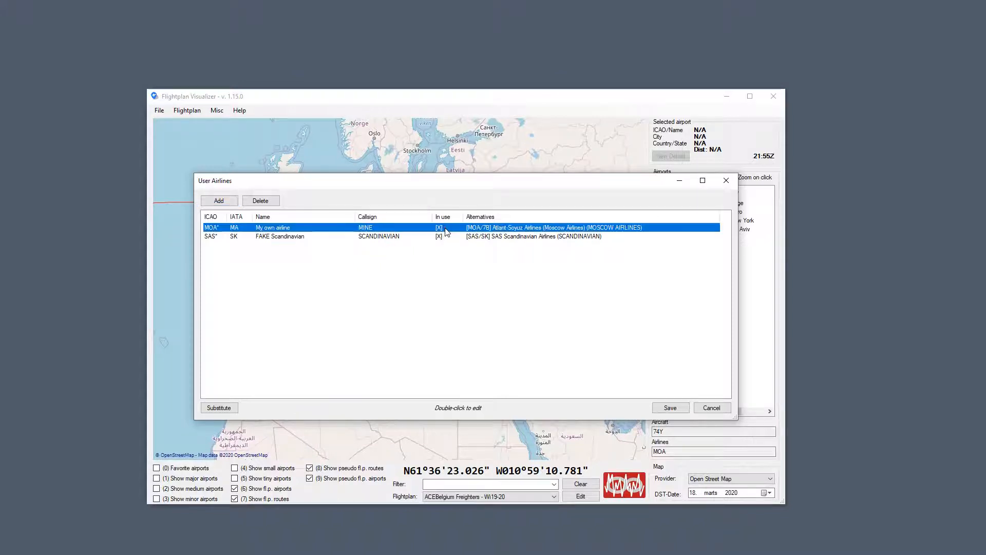
pyautogui.click(446, 236)
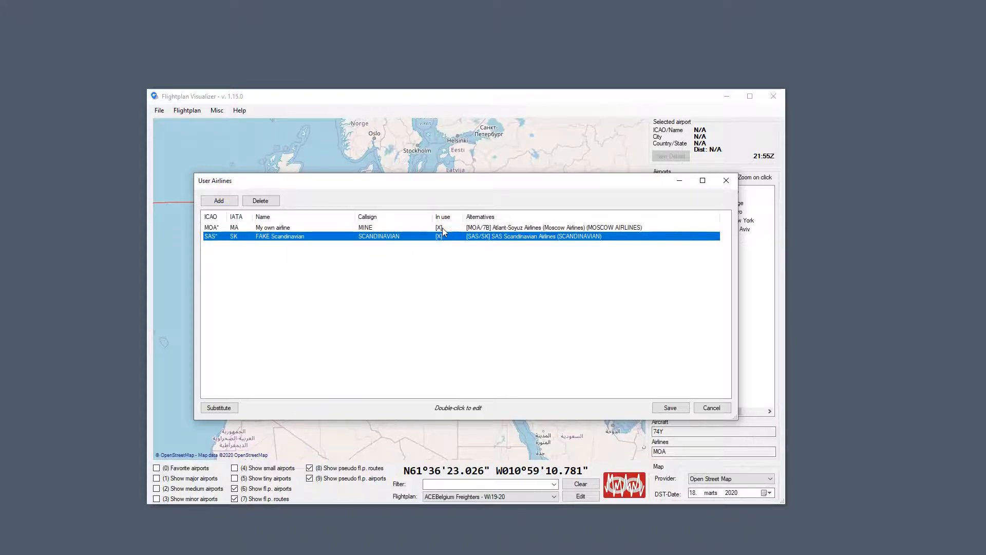
pyautogui.click(442, 227)
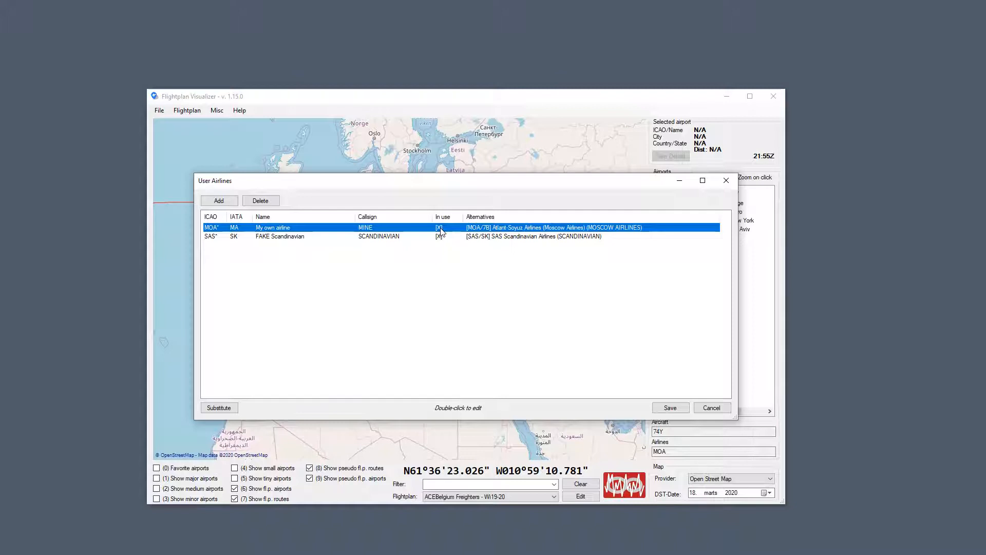
# - Substitute the user airline FAKE Scandinavian with the official SAS Scandinavian Airlines (SAS/SK)
pyautogui.click(300, 237)
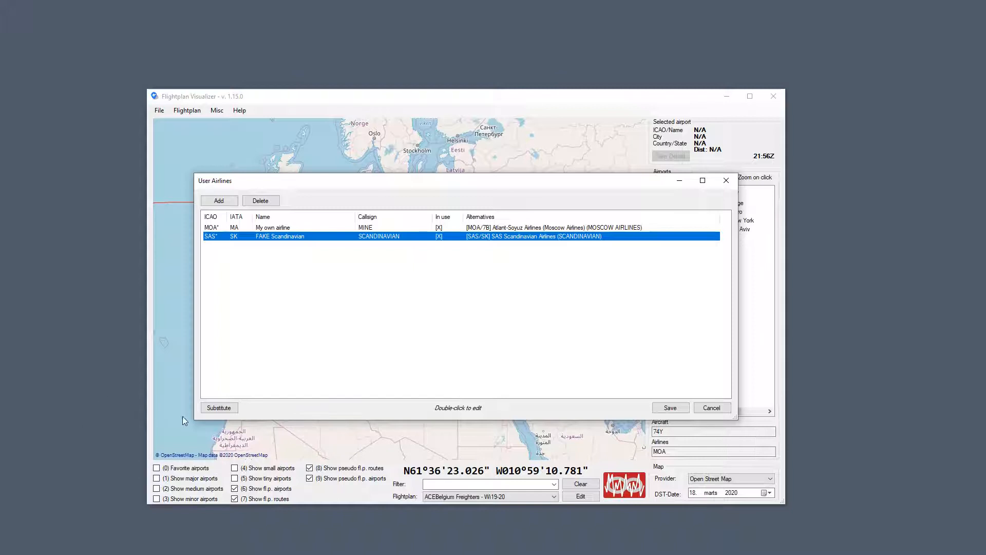
pyautogui.click(218, 408)
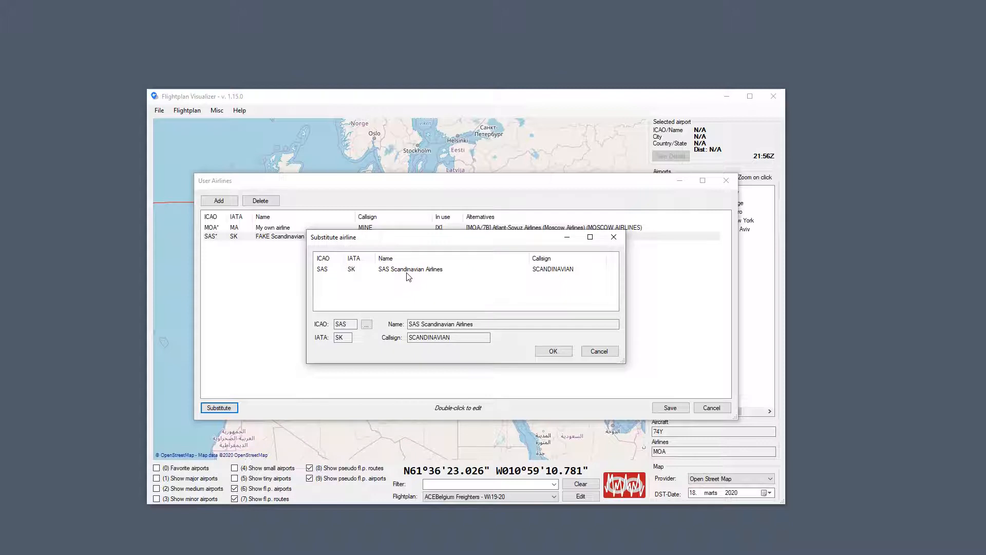
pyautogui.click(408, 269)
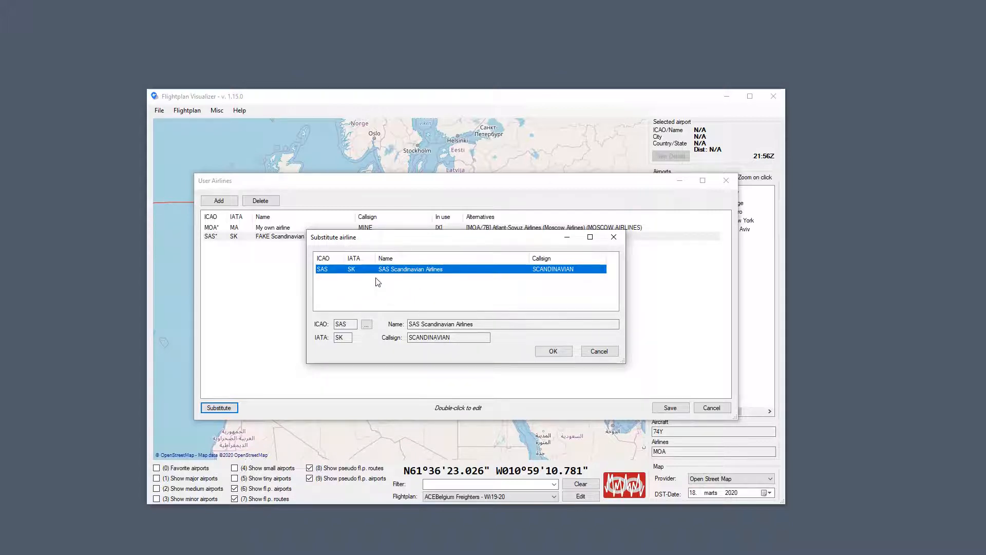
pyautogui.click(367, 324)
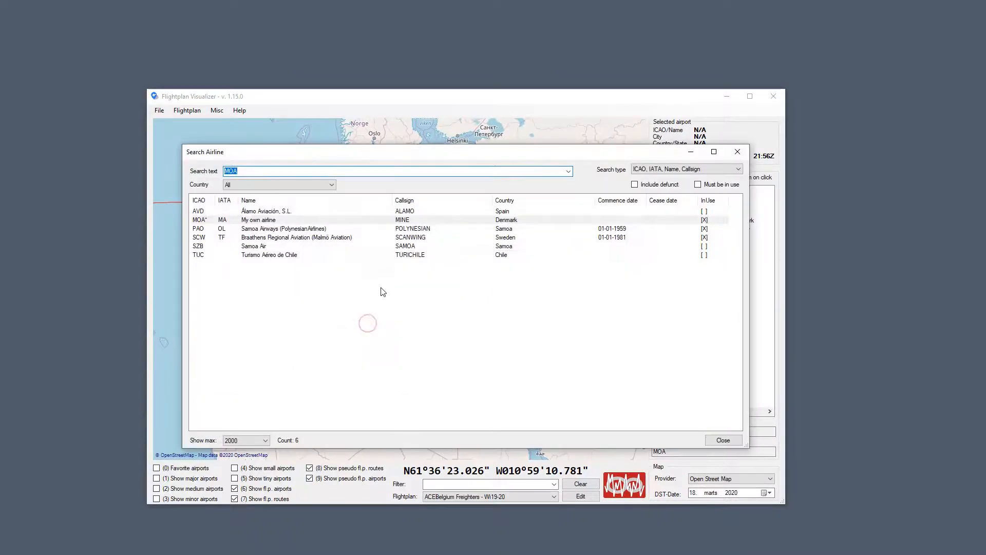
pyautogui.click(737, 152)
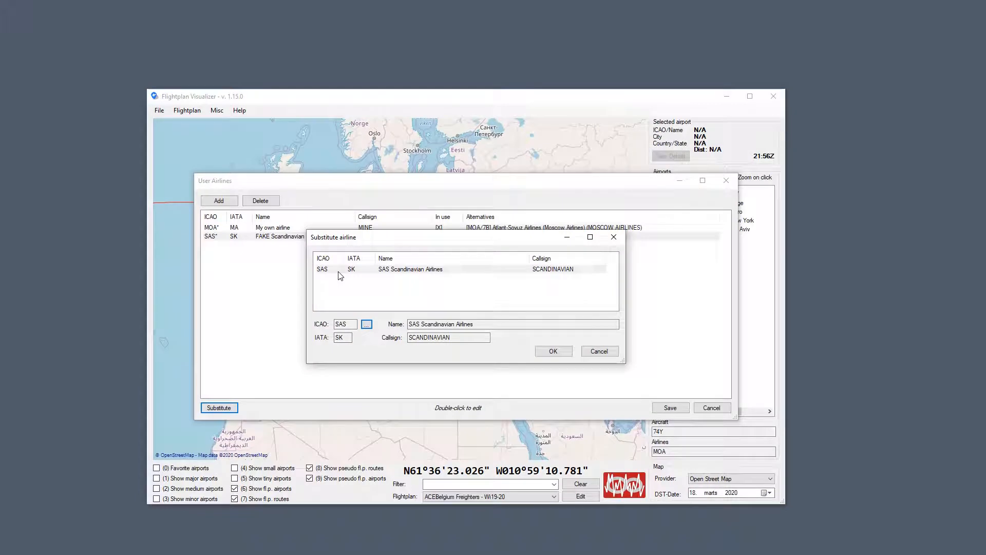
pyautogui.click(553, 352)
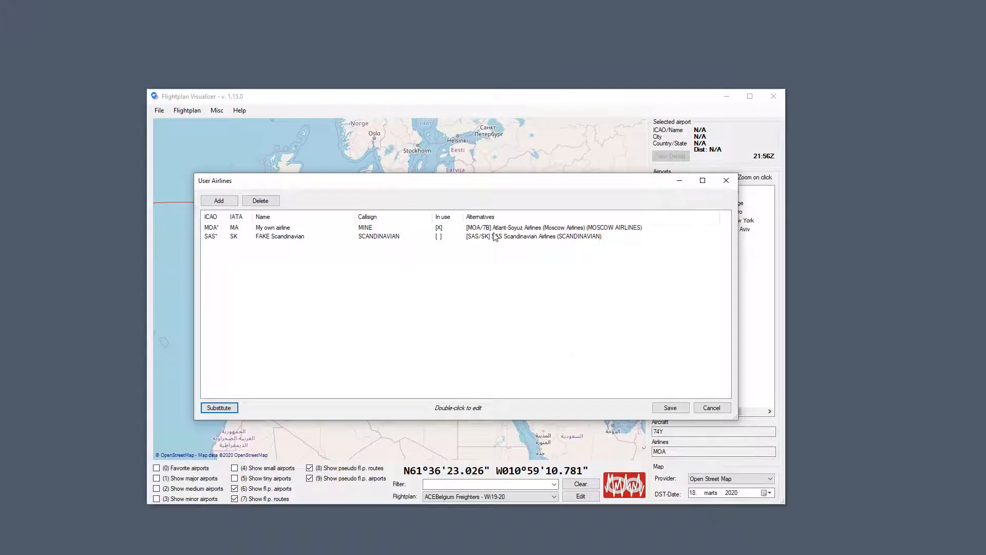
# - Delete the user airline FAKE Scandinavian and save the user airlines list
pyautogui.click(377, 238)
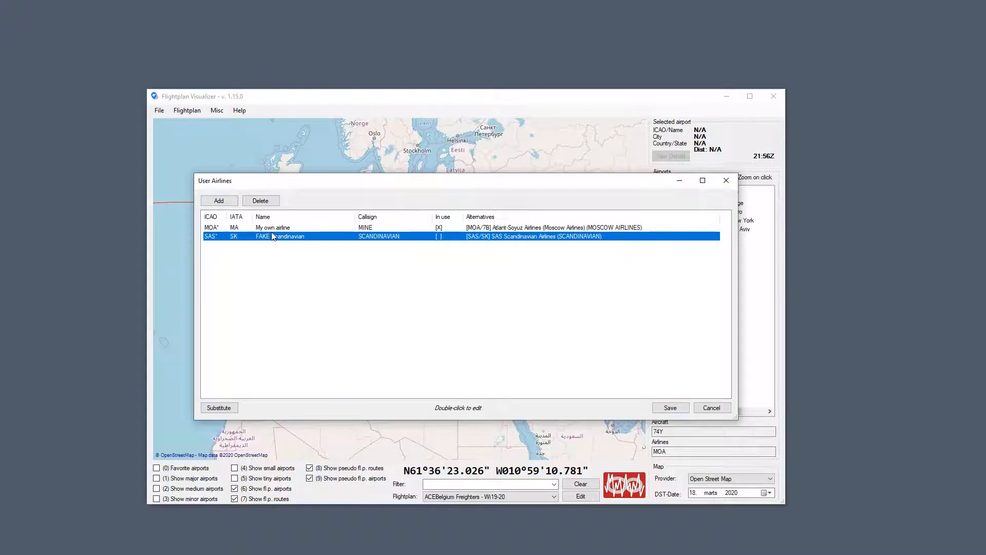
pyautogui.click(264, 205)
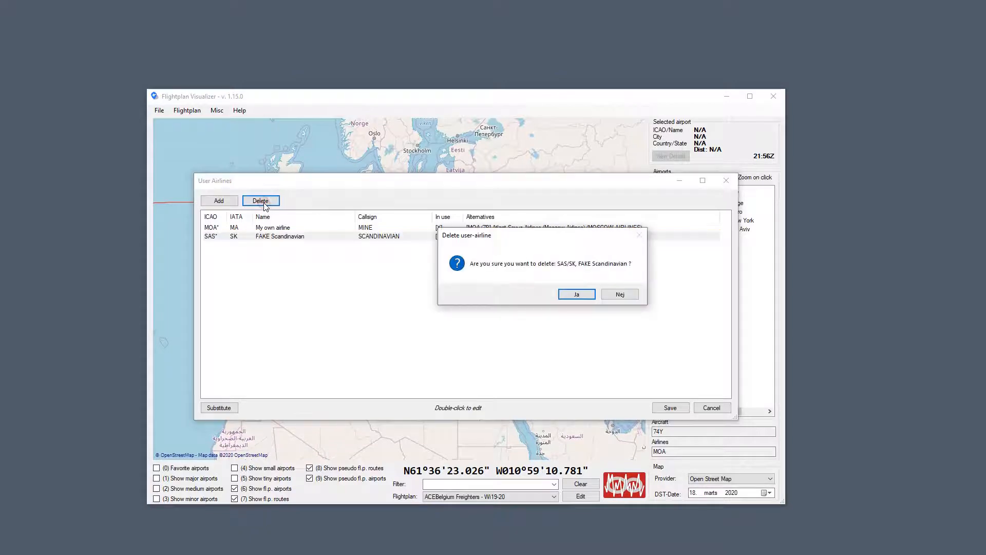
pyautogui.click(577, 294)
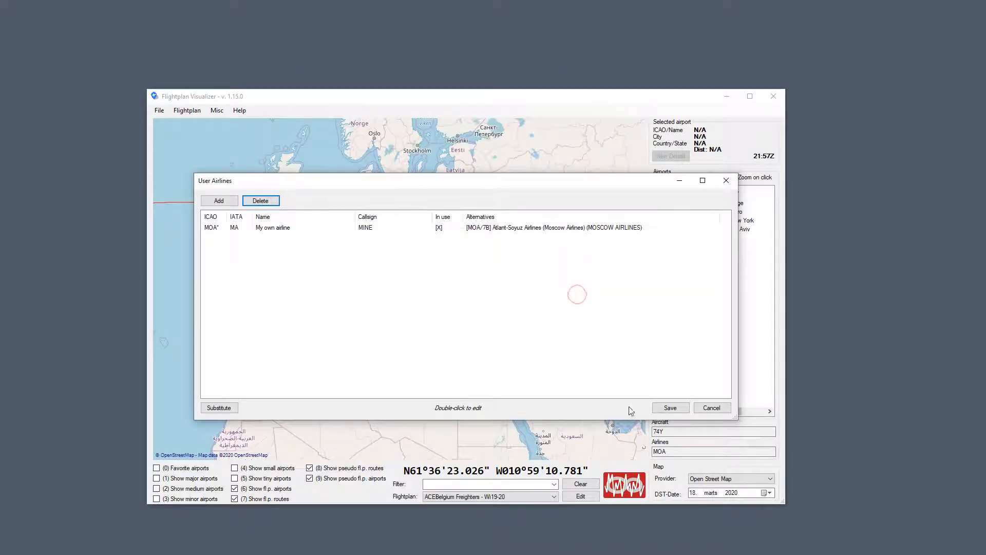
pyautogui.click(658, 410)
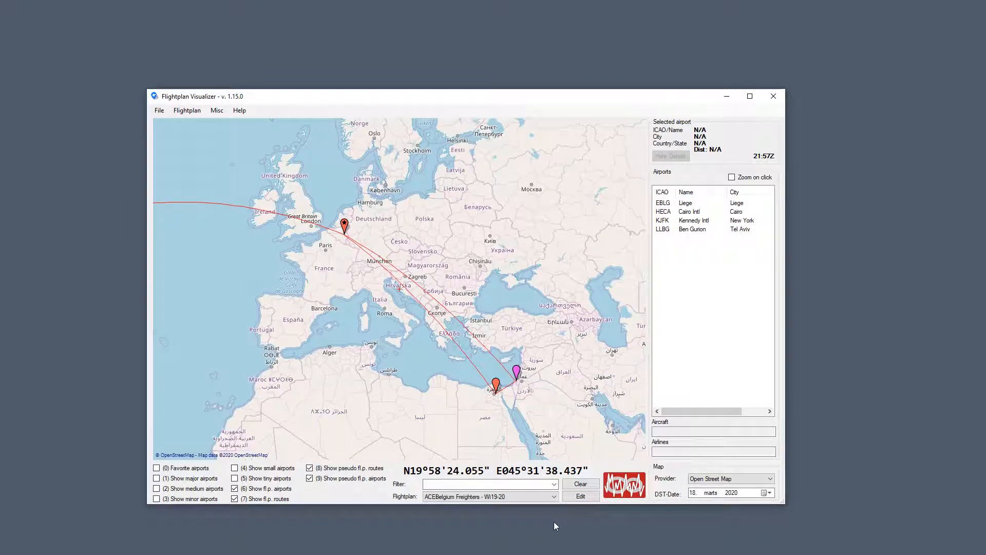
# - Open the ABXAir - Wi19-20 flightplan for editing, check its airline and the aircraft's carrier and operator codes, and close it without saving
pyautogui.click(543, 497)
pyautogui.click(506, 512)
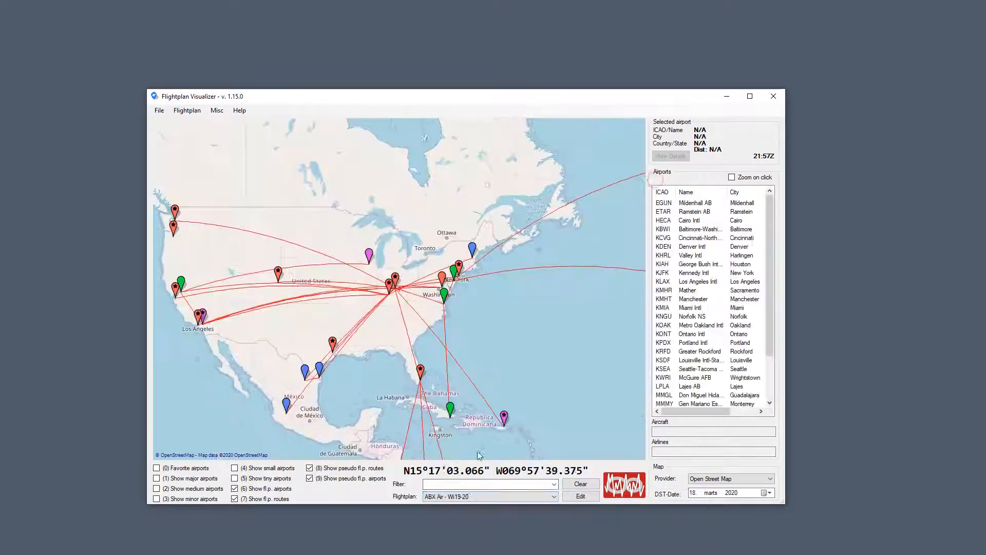
pyautogui.click(555, 496)
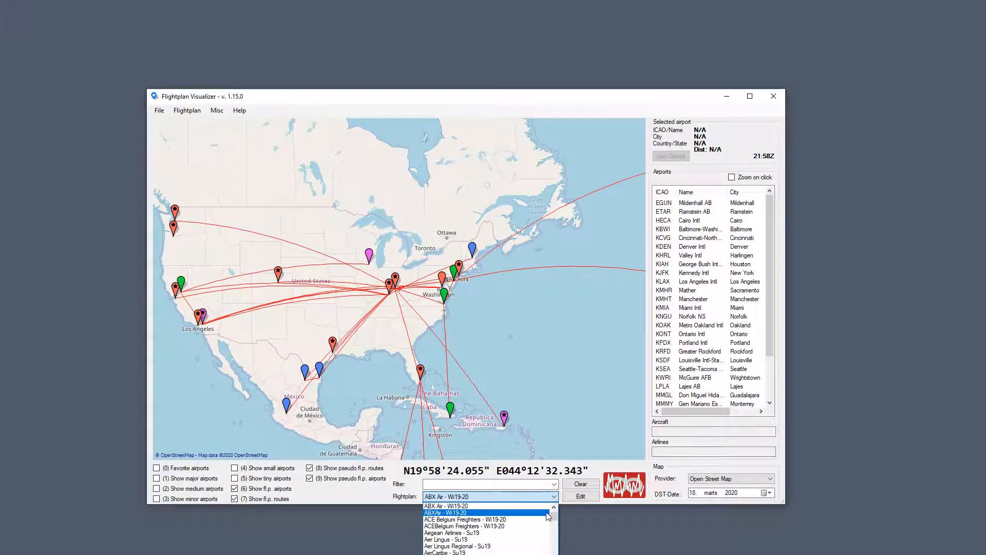
pyautogui.click(548, 513)
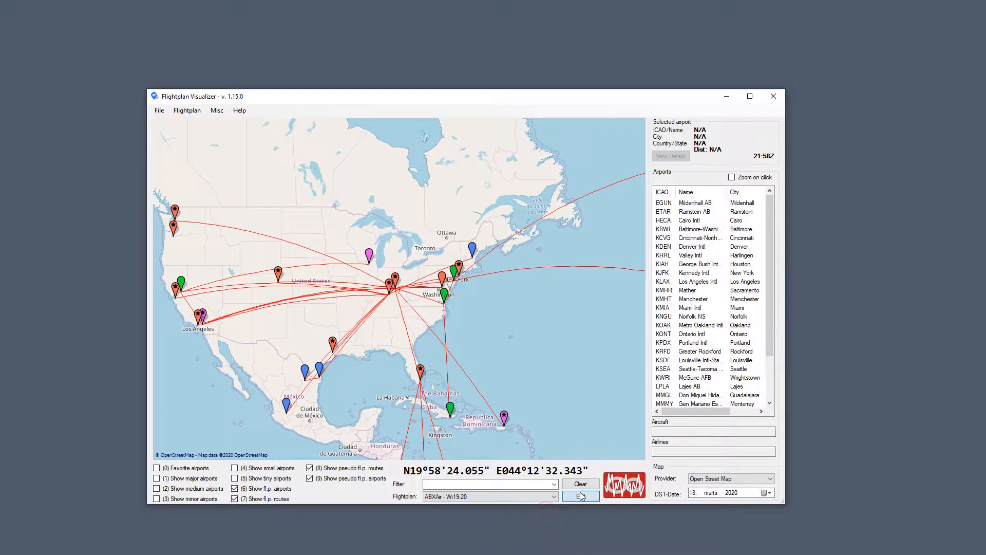
pyautogui.click(580, 496)
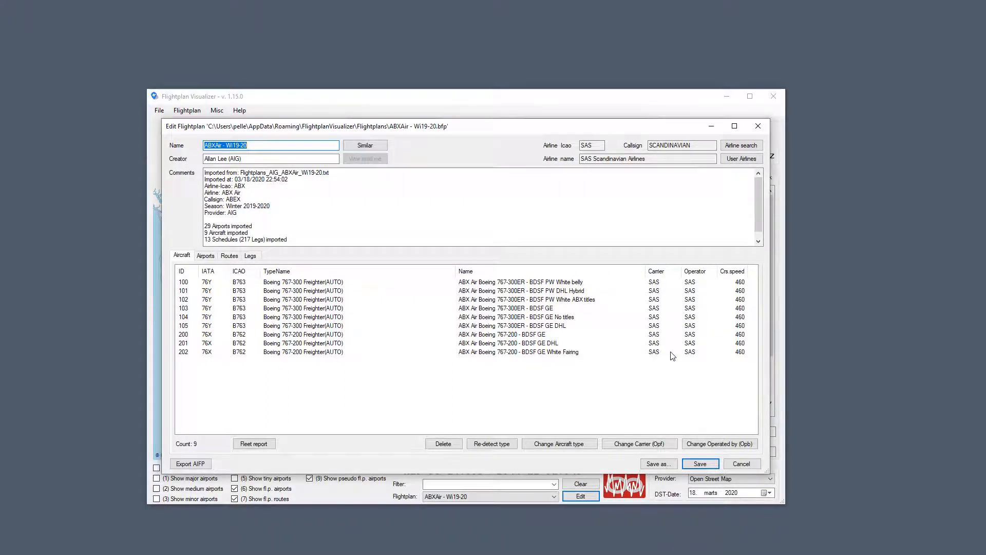
pyautogui.click(735, 468)
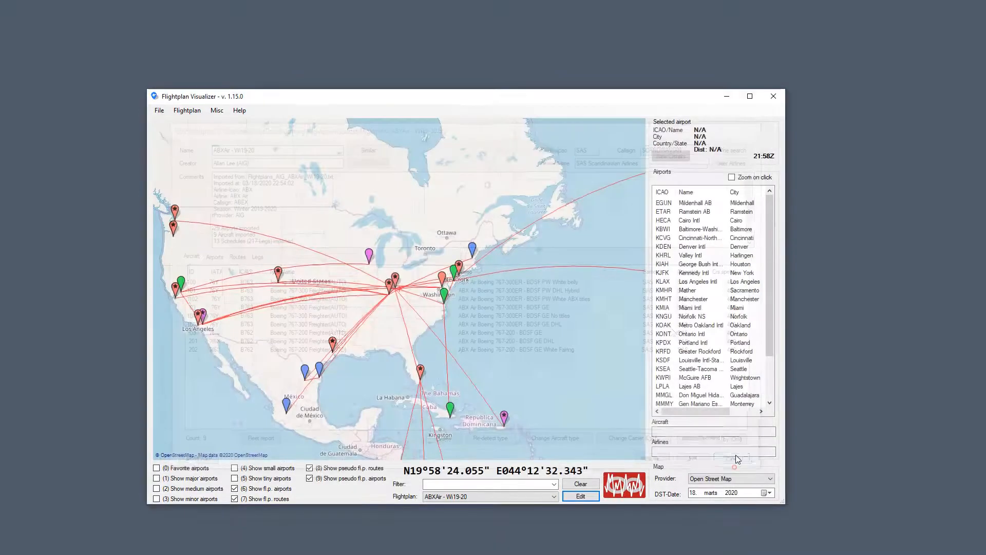
# - Reopen the User Airlines list and substitute My own airline with the official Atlant-Soyuz Airlines (Moscow Airlines) (MOA/7B)
pyautogui.click(200, 112)
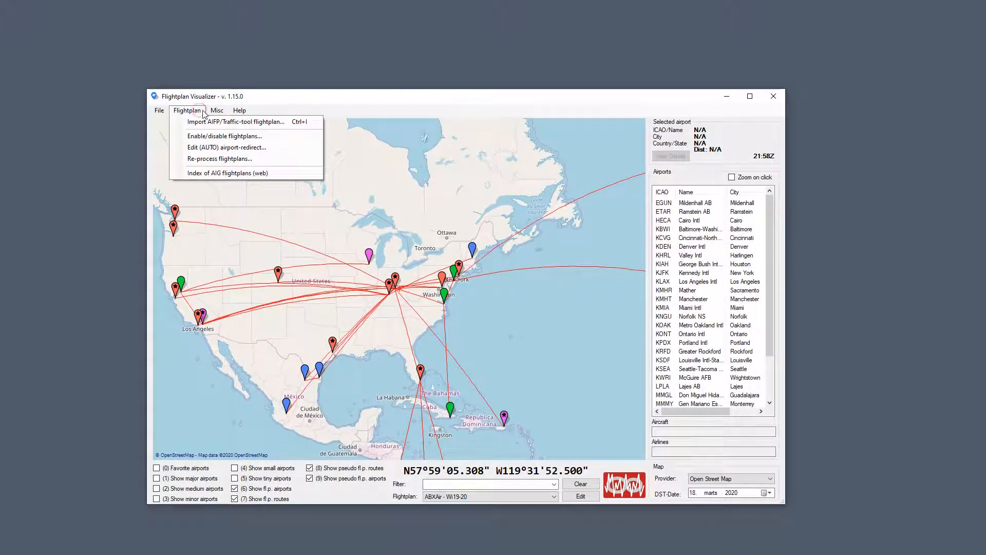
pyautogui.moveTo(213, 111)
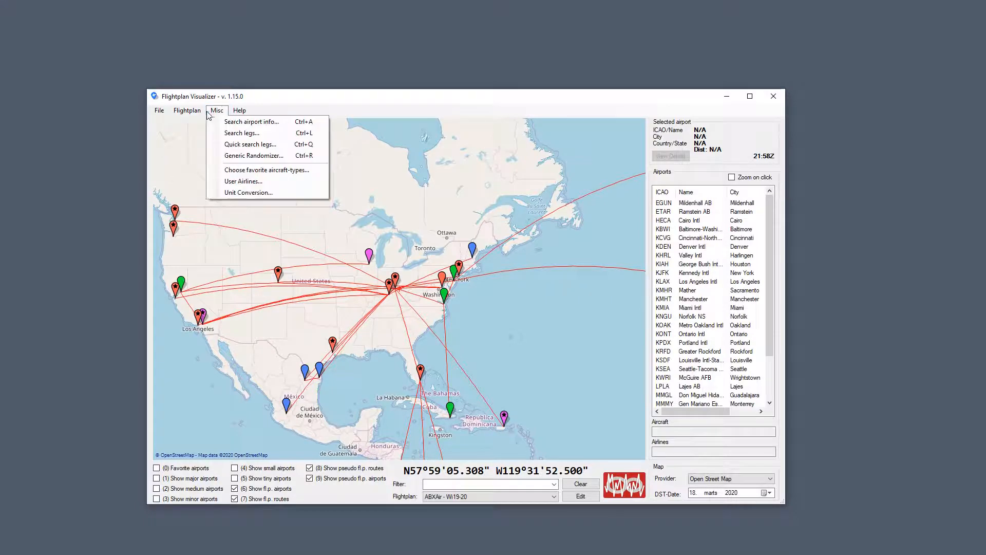
pyautogui.click(249, 183)
pyautogui.click(307, 229)
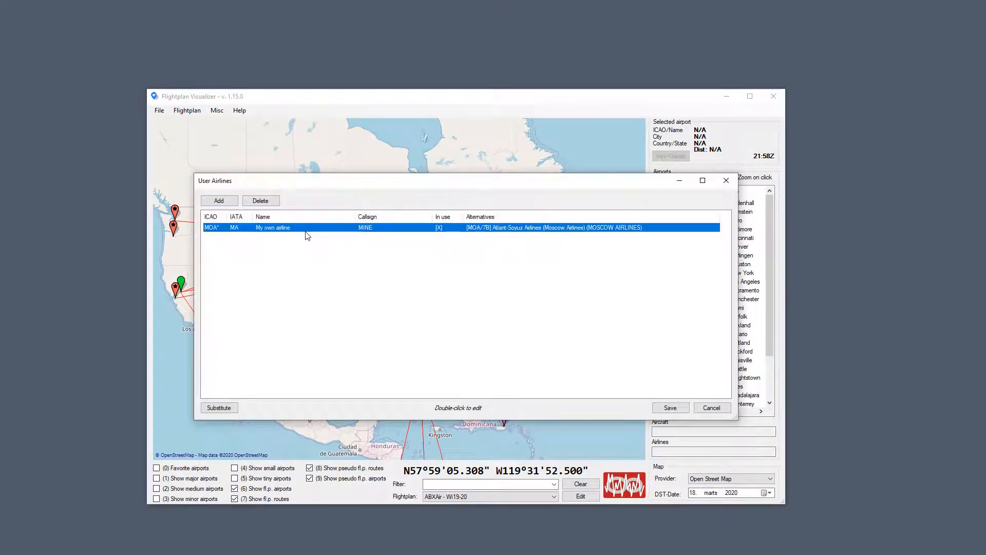
pyautogui.click(219, 409)
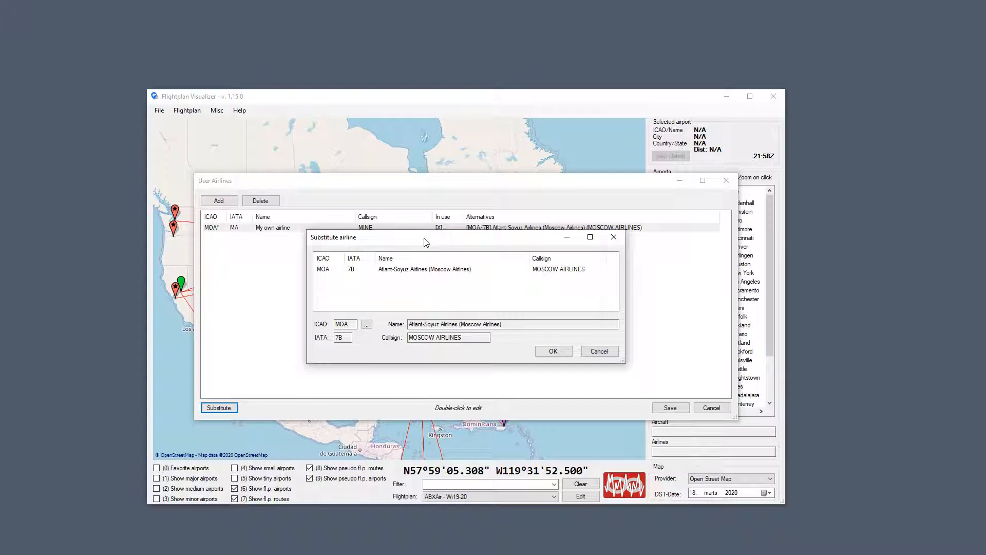
pyautogui.moveTo(426, 242); pyautogui.dragTo(426, 254)
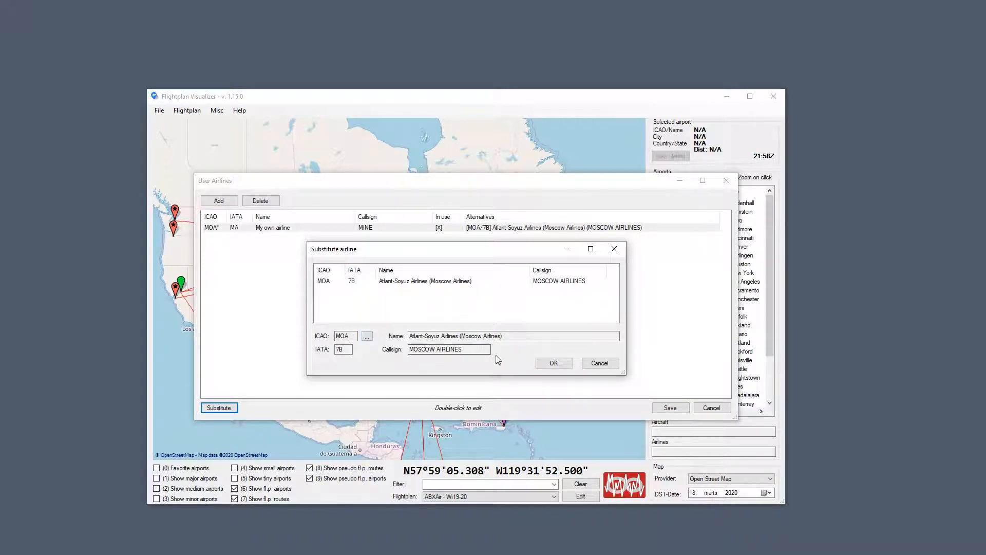
pyautogui.click(549, 364)
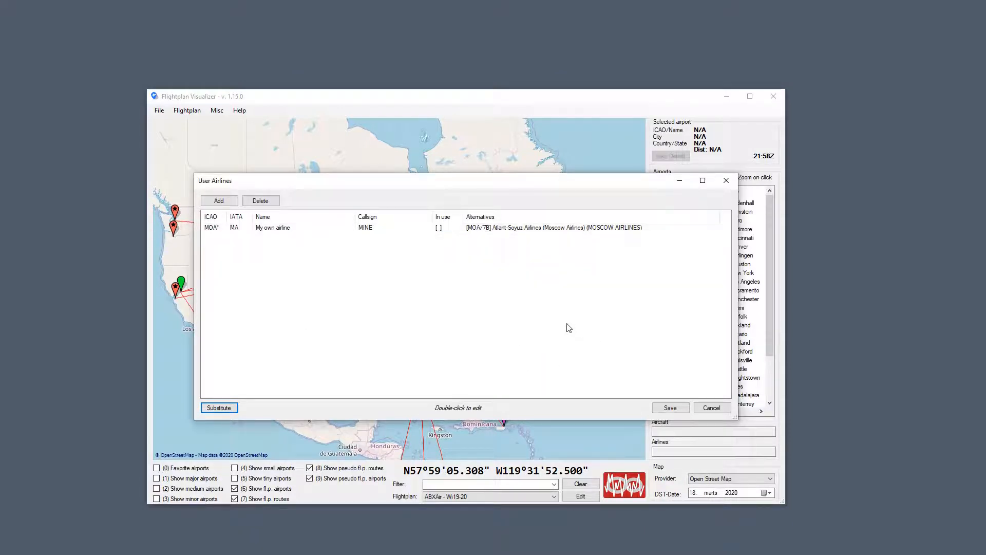
# - Delete the user airline My own airline and save the user airlines list
pyautogui.click(439, 231)
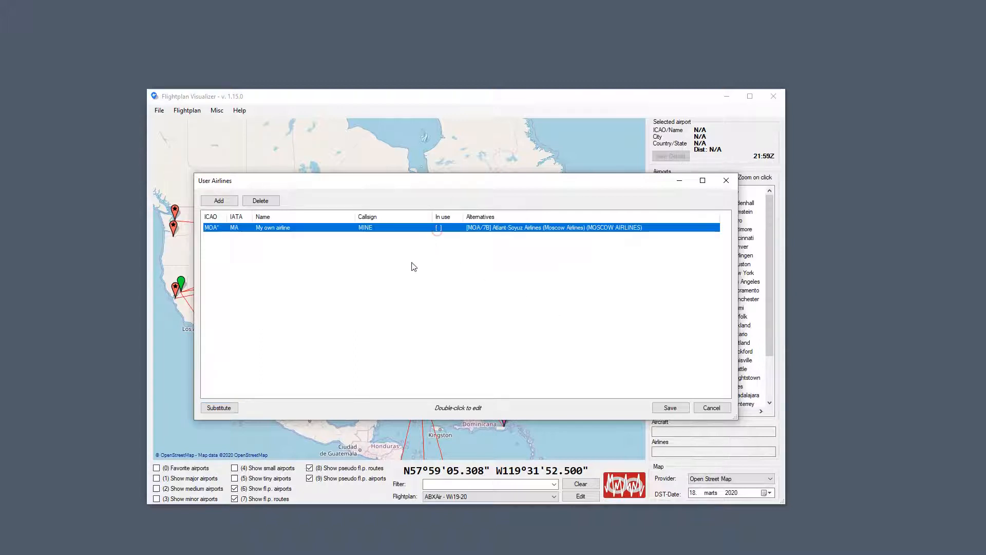
pyautogui.click(274, 202)
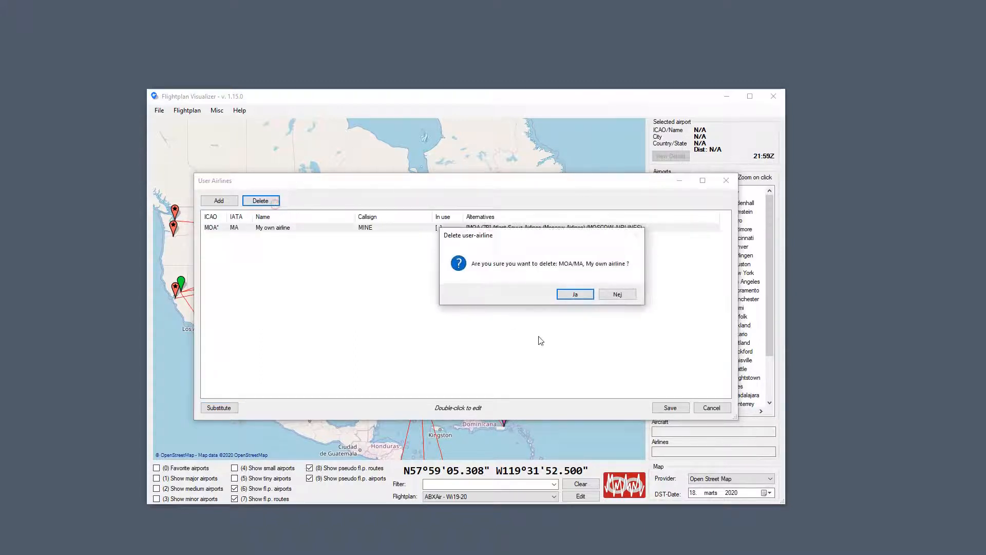
pyautogui.click(575, 294)
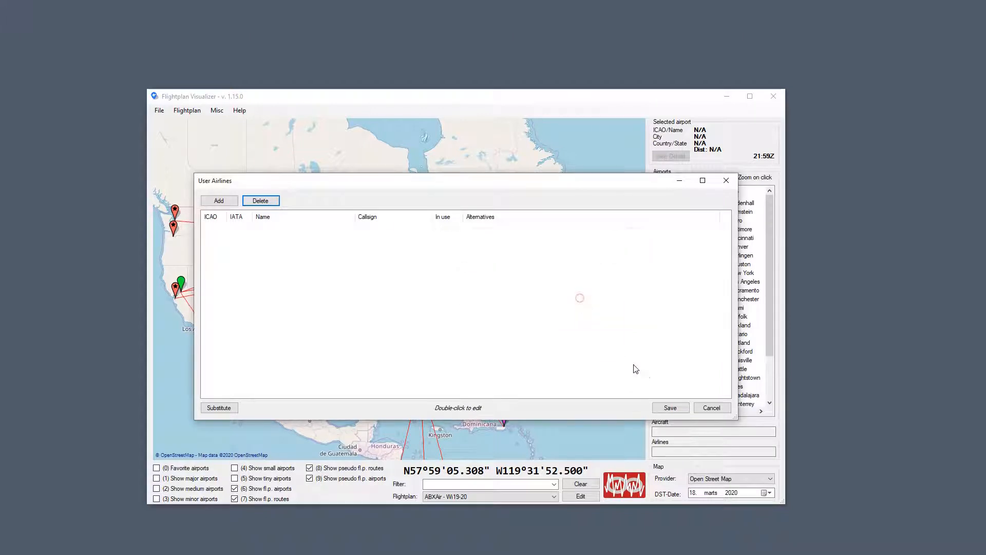
pyautogui.click(668, 408)
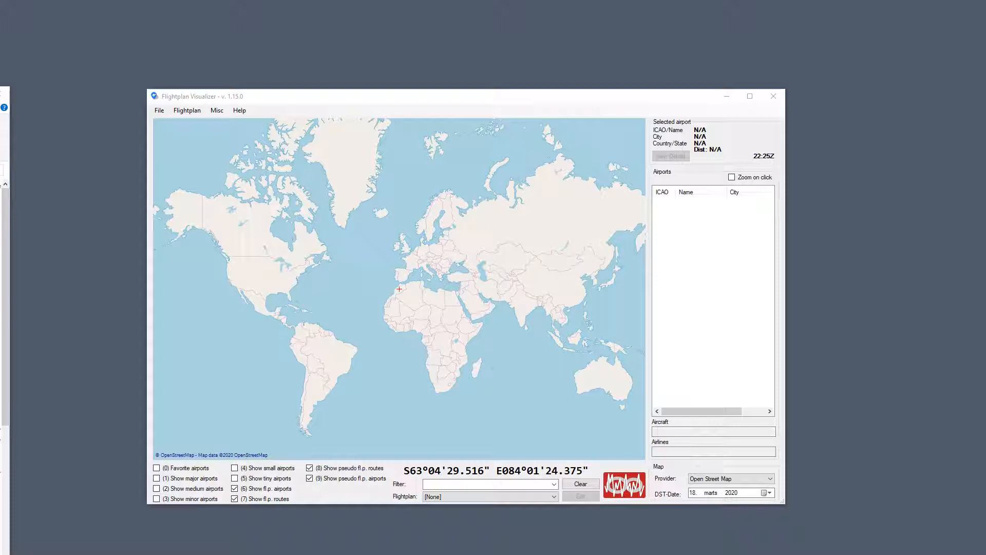
# - Read through the version 1.15 release notes in an enlarged About window, including the added aircraft types, and close it
pyautogui.click(240, 110)
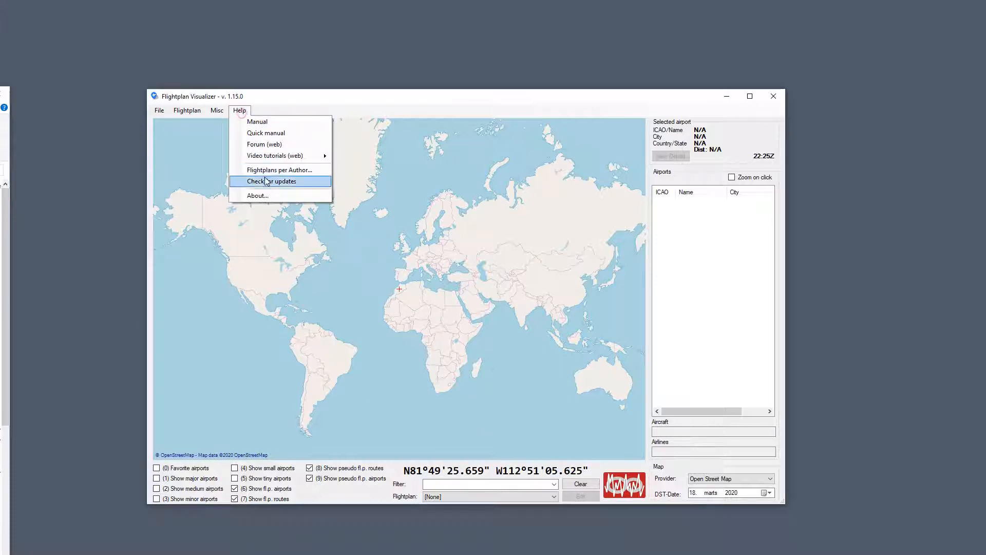
pyautogui.click(265, 196)
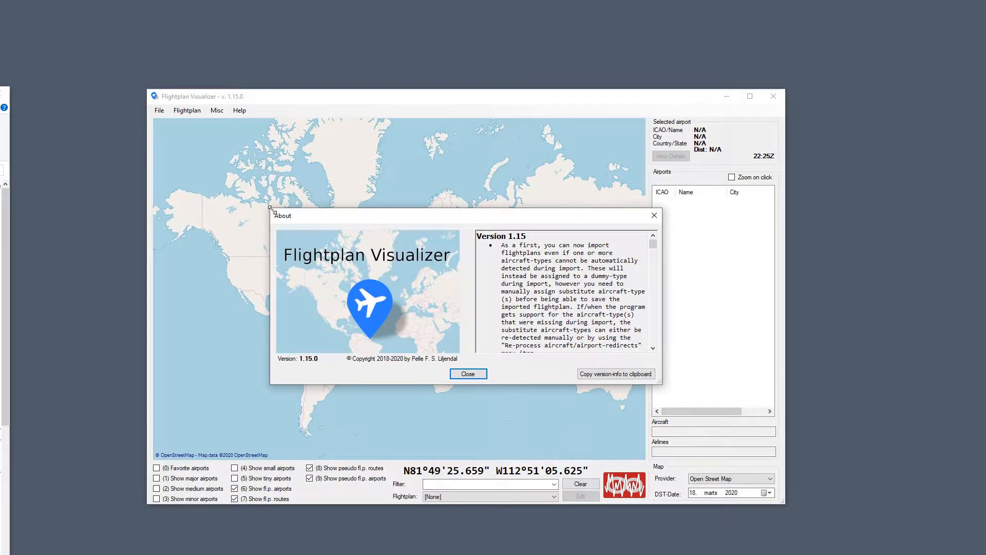
pyautogui.moveTo(270, 208); pyautogui.dragTo(205, 122)
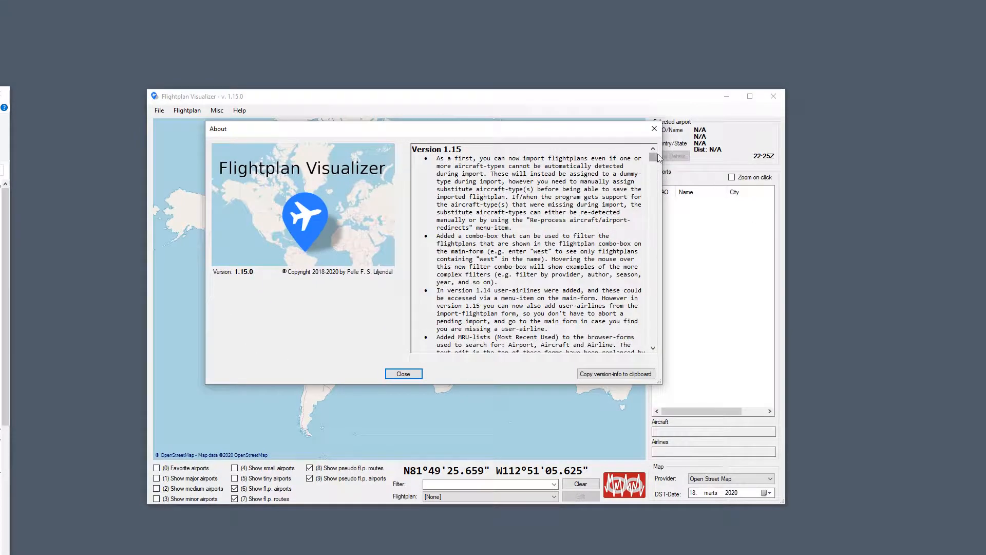
pyautogui.moveTo(655, 154); pyautogui.dragTo(658, 178)
pyautogui.scroll(3, 525, 213)
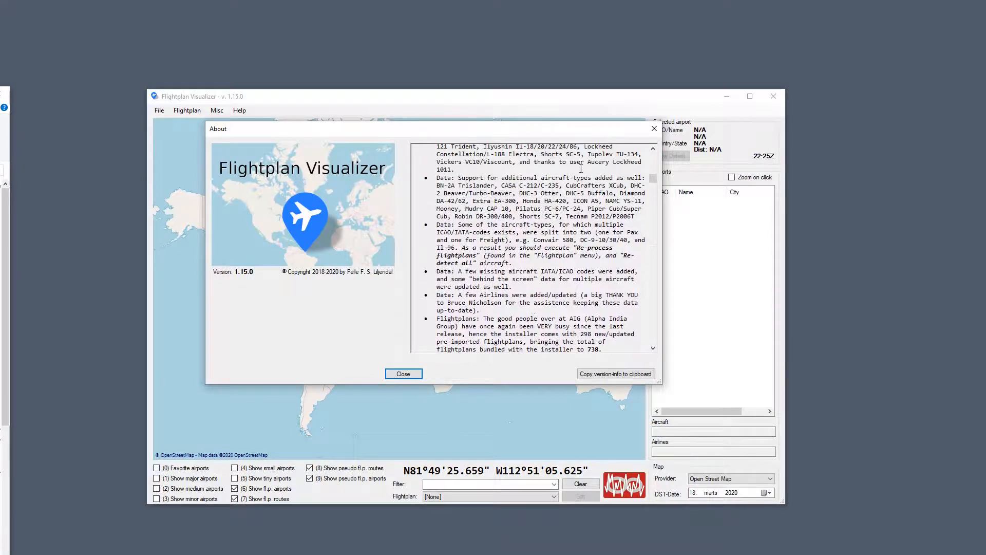
pyautogui.click(654, 128)
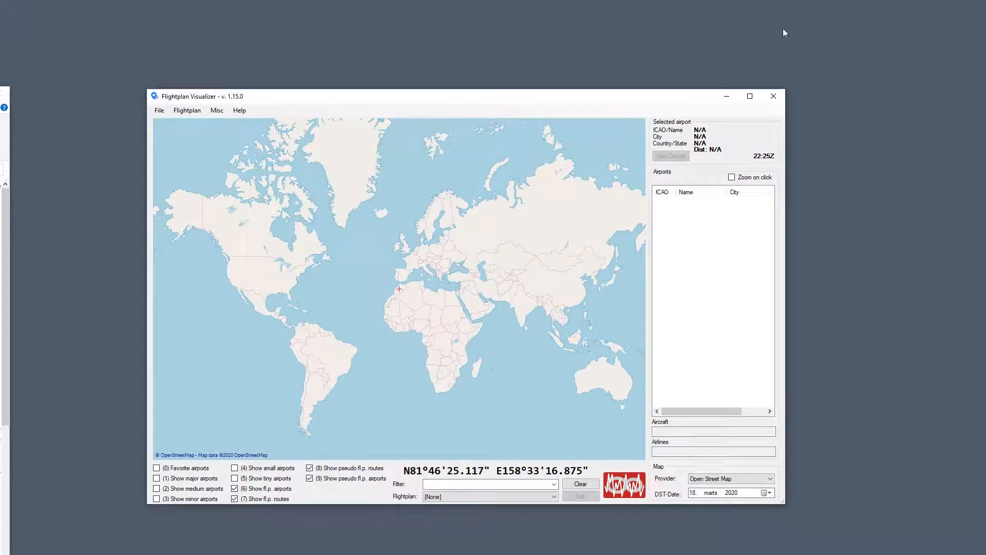
# - Bring the Notepad list of aircraft types into view, highlight Robin DR-400 and Mudry CAP 10, and move the list away again
pyautogui.moveTo(985, 0); pyautogui.dragTo(316, 99)
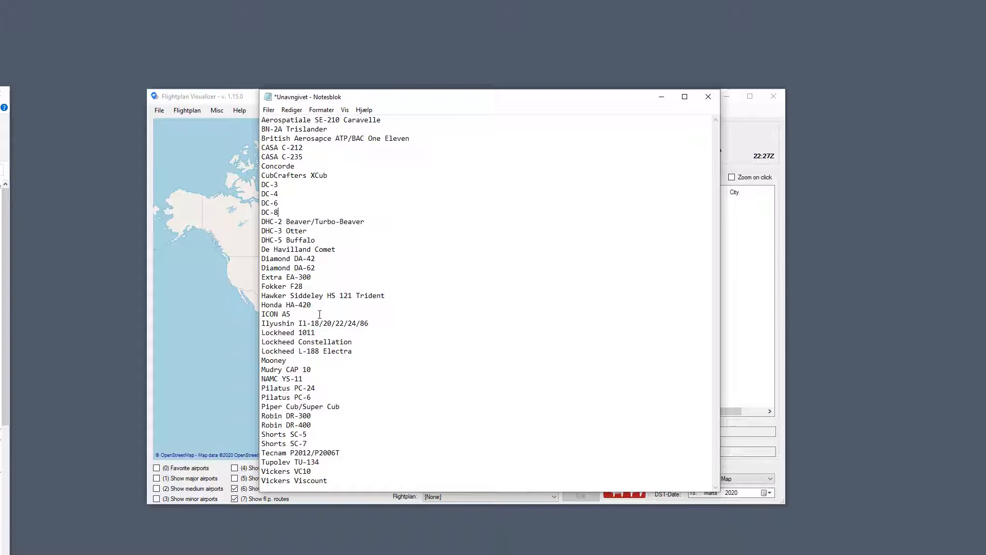
pyautogui.click(311, 424)
pyautogui.moveTo(311, 425); pyautogui.dragTo(252, 426)
pyautogui.moveTo(311, 369); pyautogui.dragTo(287, 361)
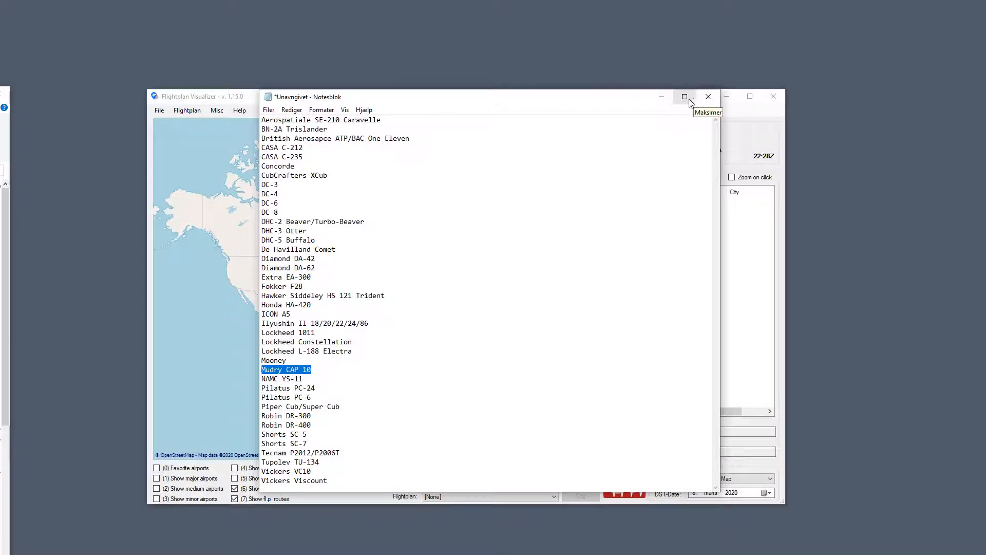
pyautogui.moveTo(612, 99); pyautogui.dragTo(985, 0)
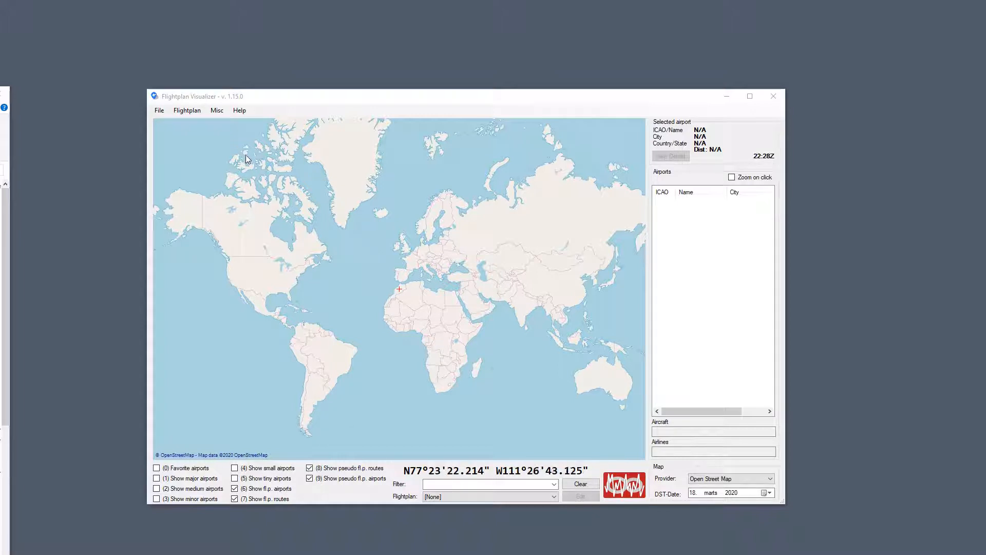
# - Preview the import of Flightplans_AIG_ABXAir_Wi19-20.txt with its aircraft list, and close it without saving
pyautogui.click(187, 111)
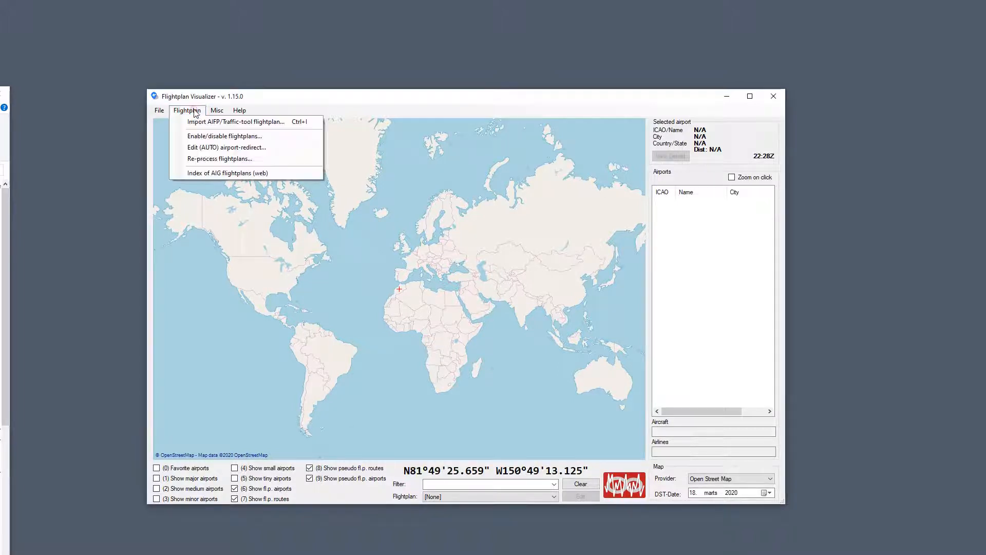
pyautogui.click(206, 122)
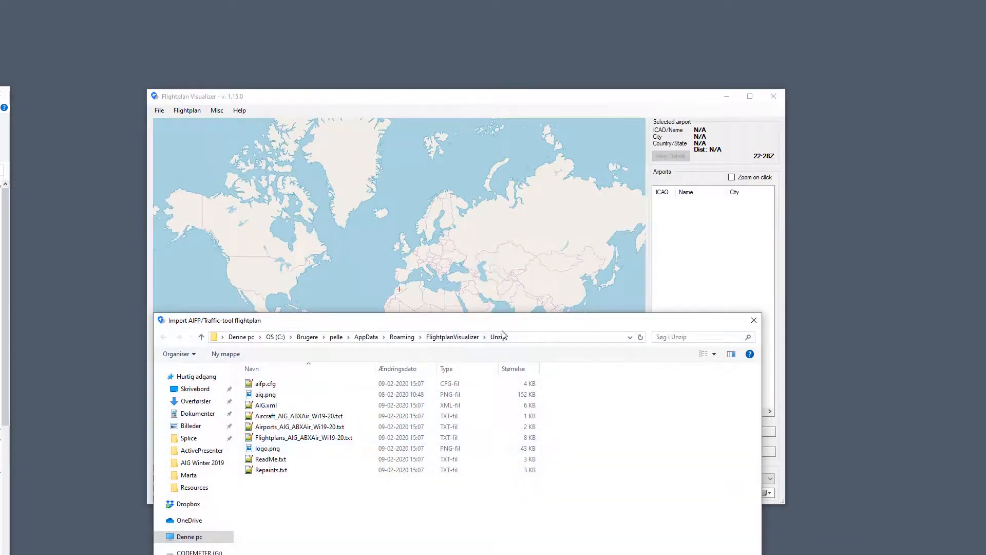
pyautogui.doubleClick(292, 438)
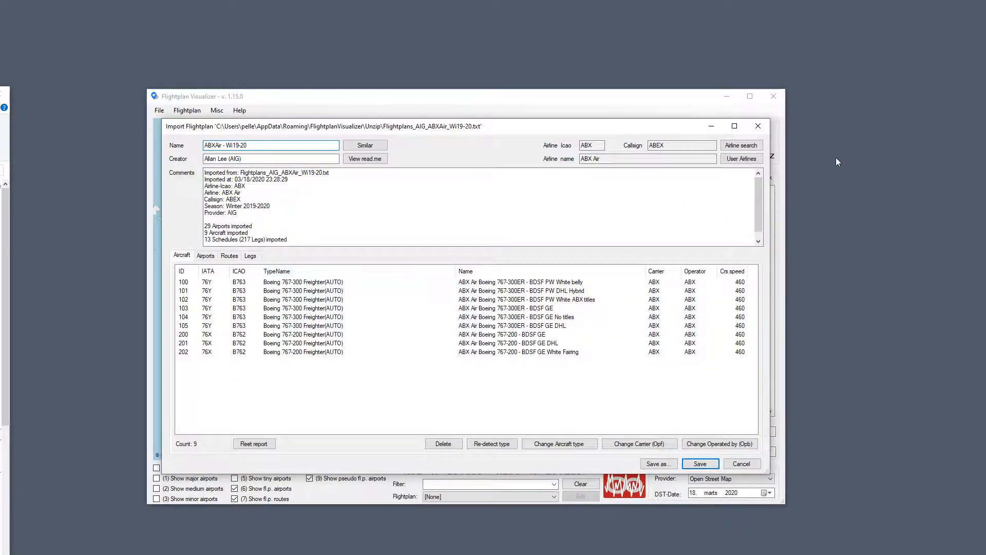
pyautogui.click(763, 127)
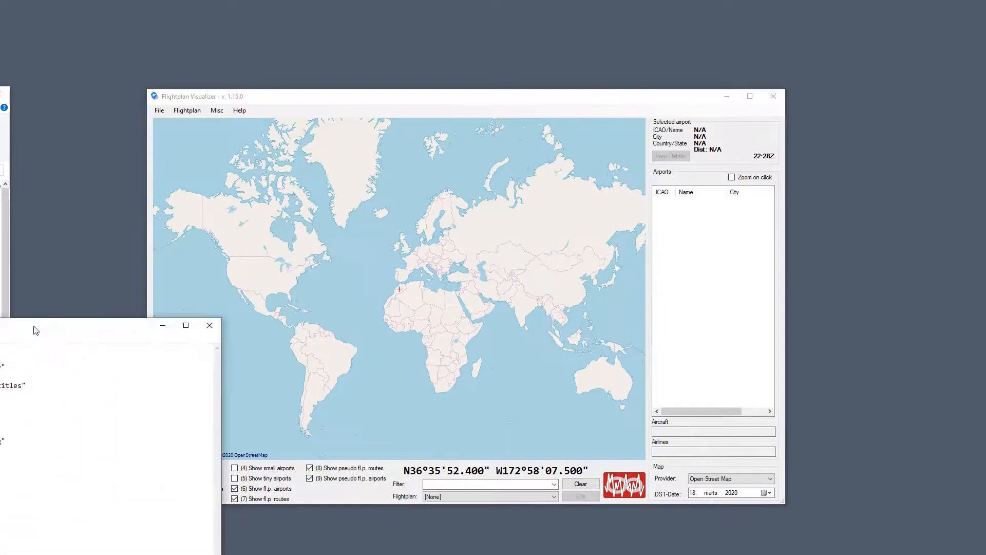
# - Highlight the AC#102 title in the Notepad aircraft file, compare the file with a reopened ABX Air flightplan import, and close the import
pyautogui.moveTo(36, 330); pyautogui.dragTo(469, 170)
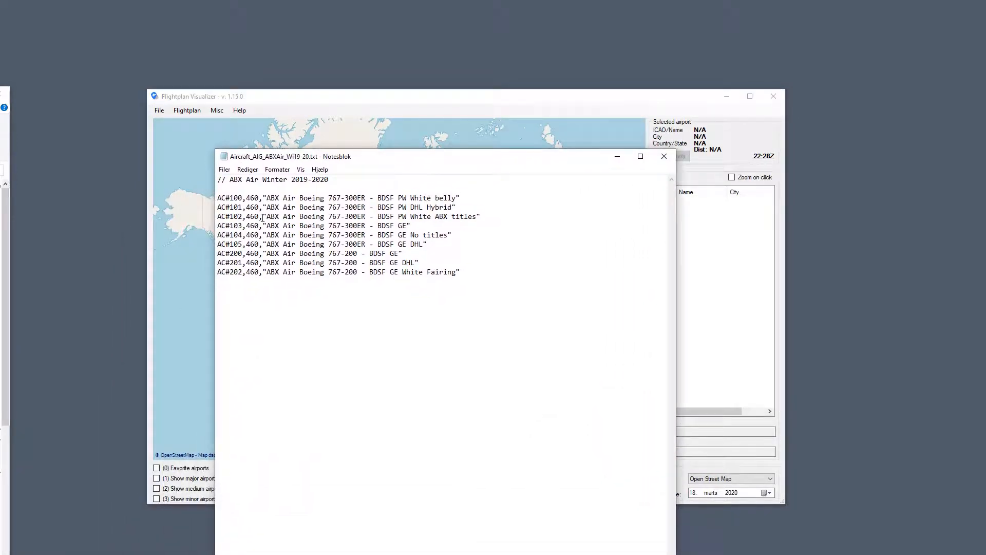
pyautogui.moveTo(300, 214); pyautogui.dragTo(473, 219)
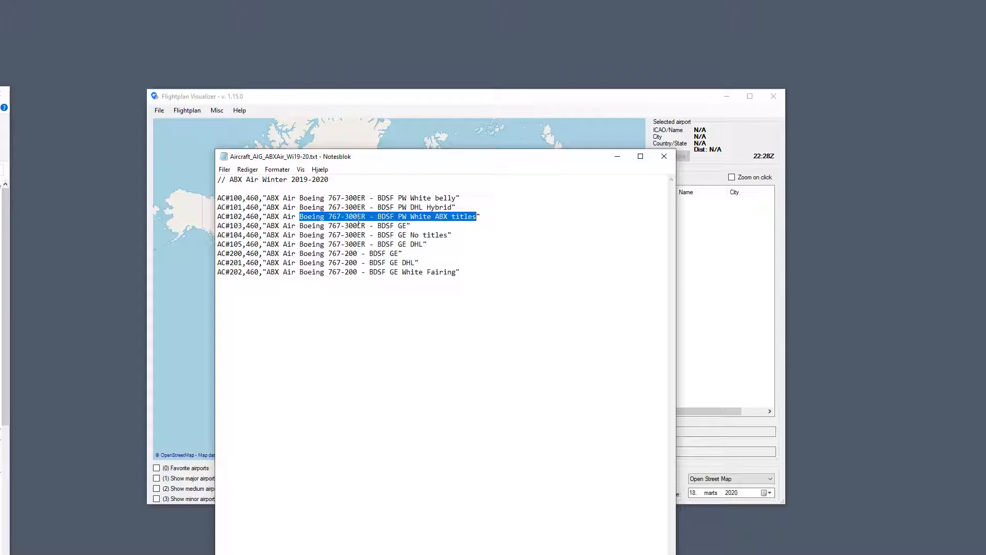
pyautogui.click(189, 108)
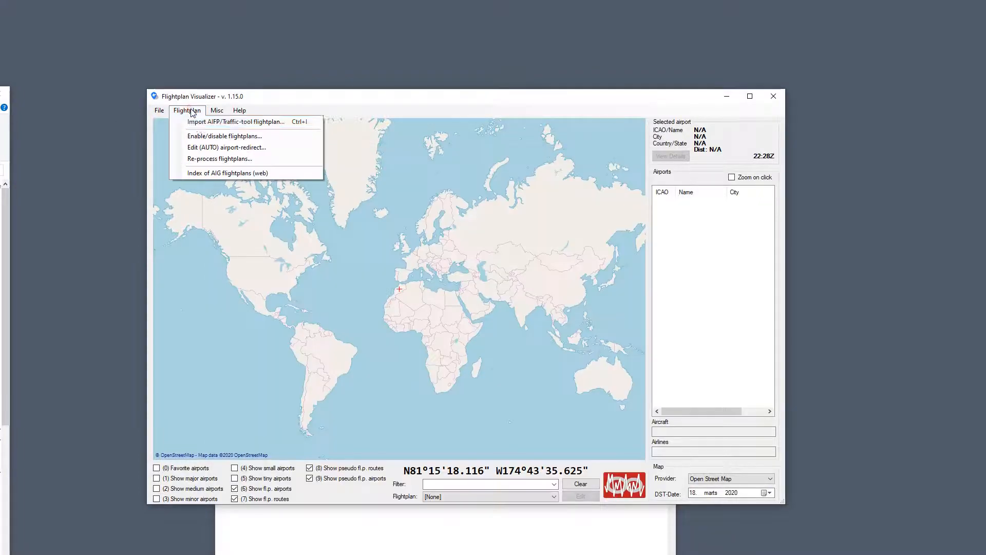
pyautogui.click(197, 124)
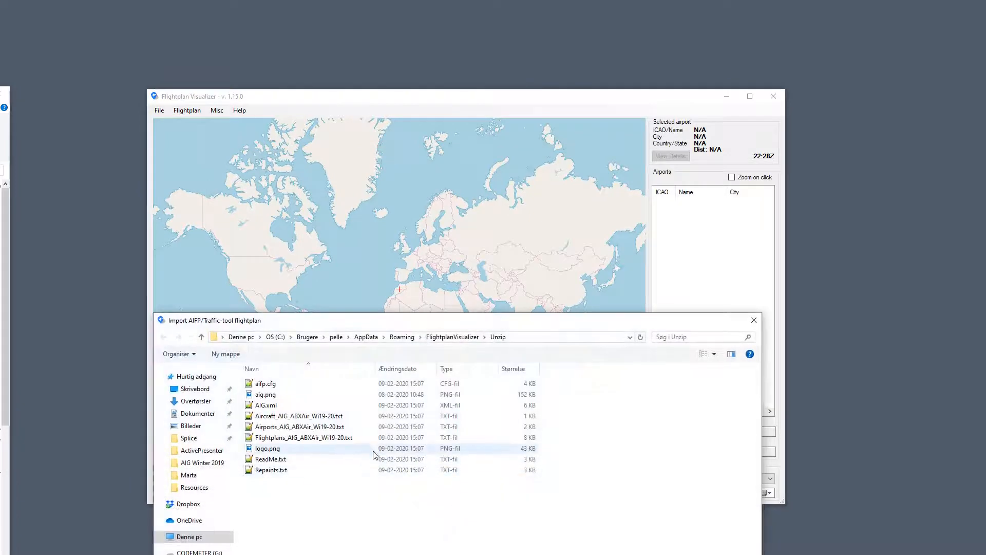
pyautogui.click(361, 436)
pyautogui.doubleClick(362, 437)
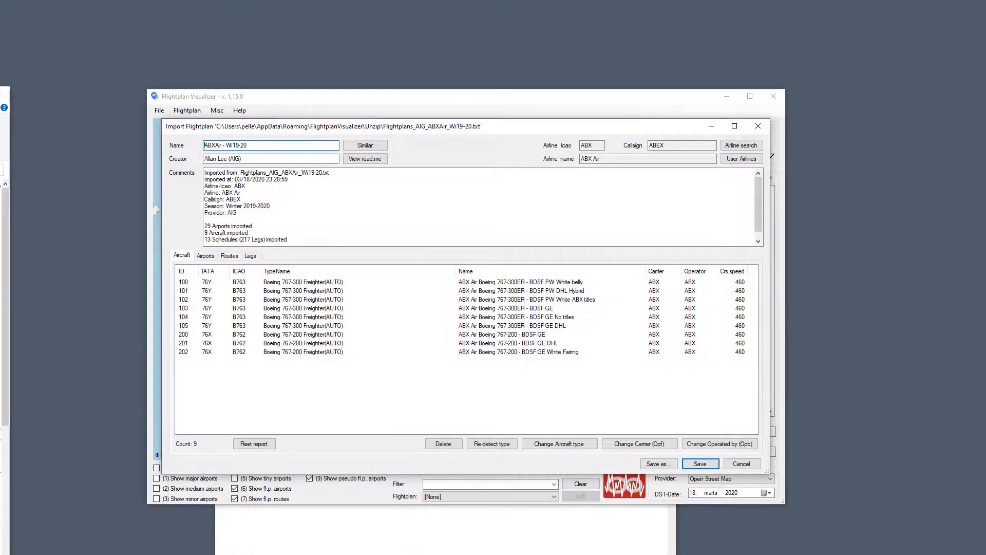
pyautogui.moveTo(426, 157)
pyautogui.mouseDown()
pyautogui.moveTo(440, 180)
pyautogui.moveTo(434, 172)
pyautogui.mouseUp()
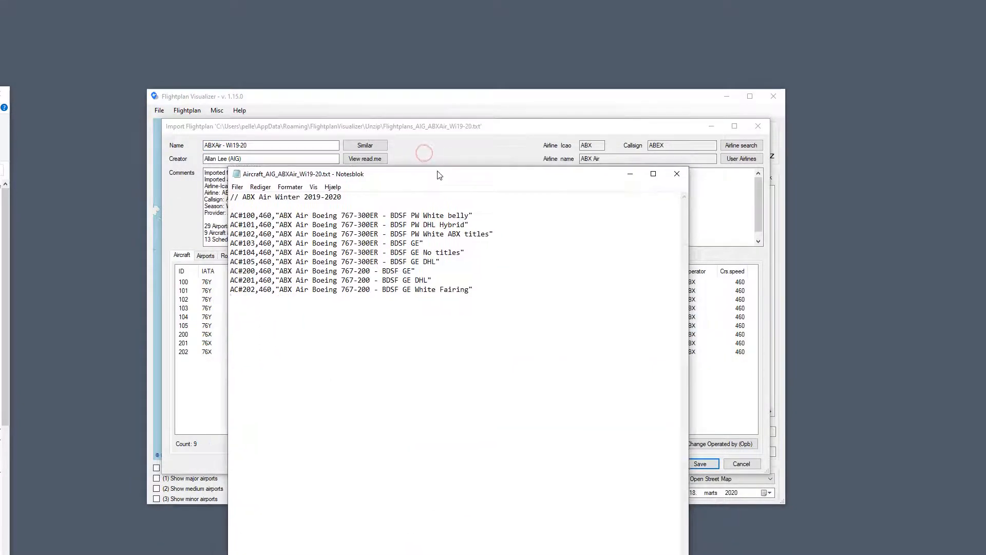
pyautogui.click(455, 135)
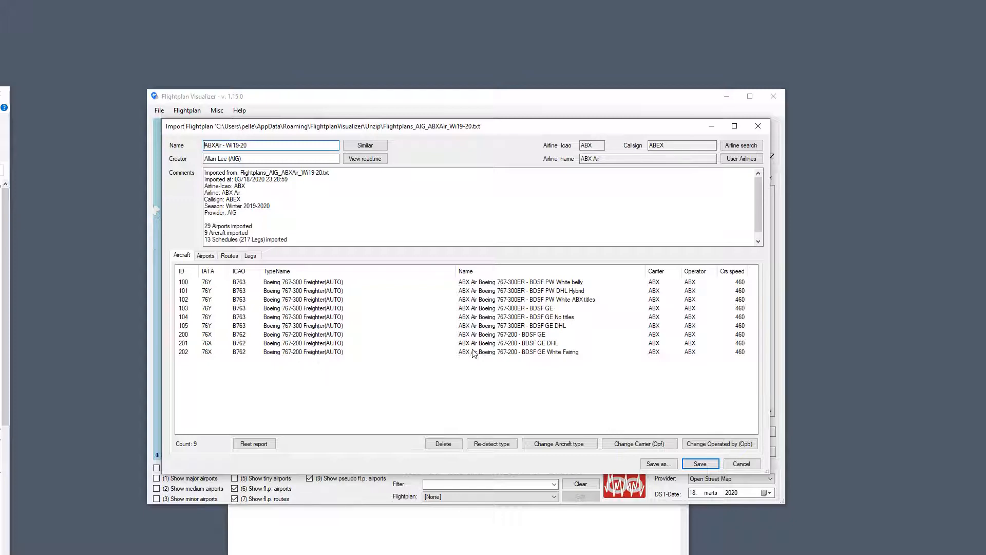
pyautogui.click(758, 126)
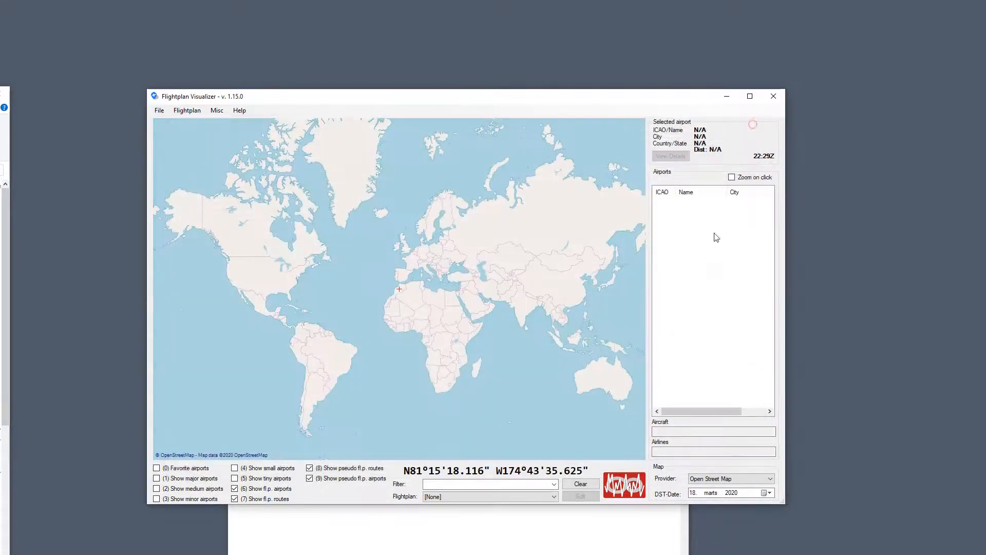
# - In the Notepad aircraft file, title AC#102 "My special aircraft", comment out its original title with //, and save the file
pyautogui.click(489, 516)
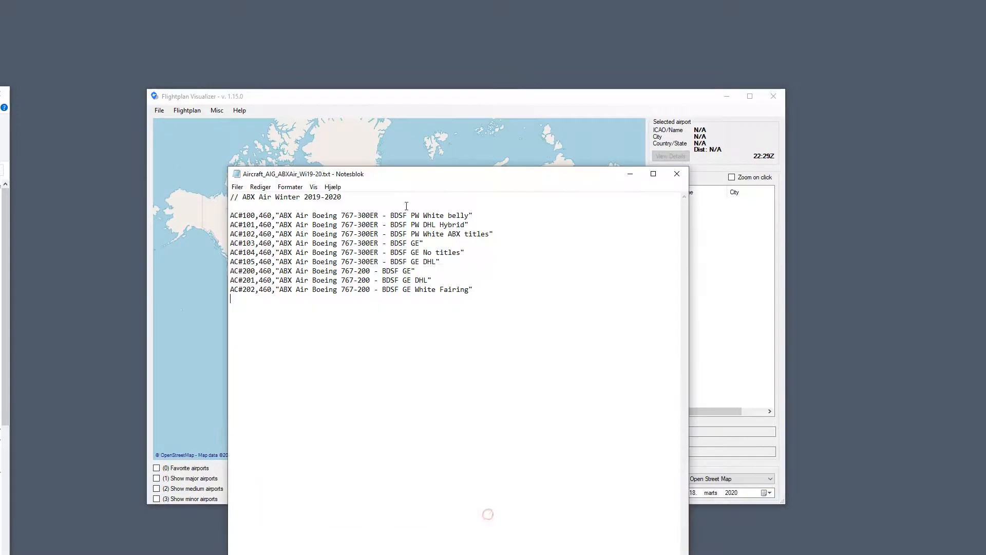
pyautogui.click(294, 234)
pyautogui.write('""')
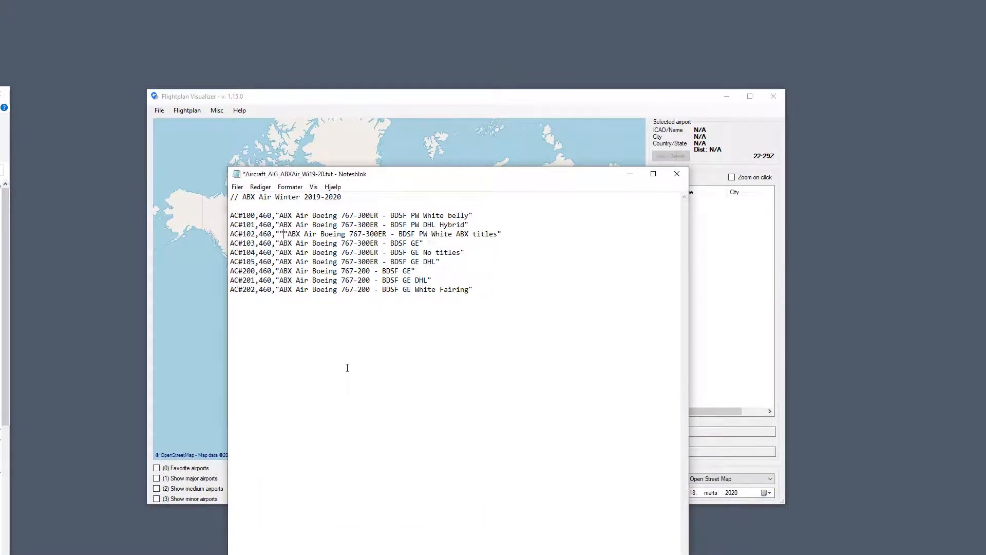
pyautogui.write(' //')
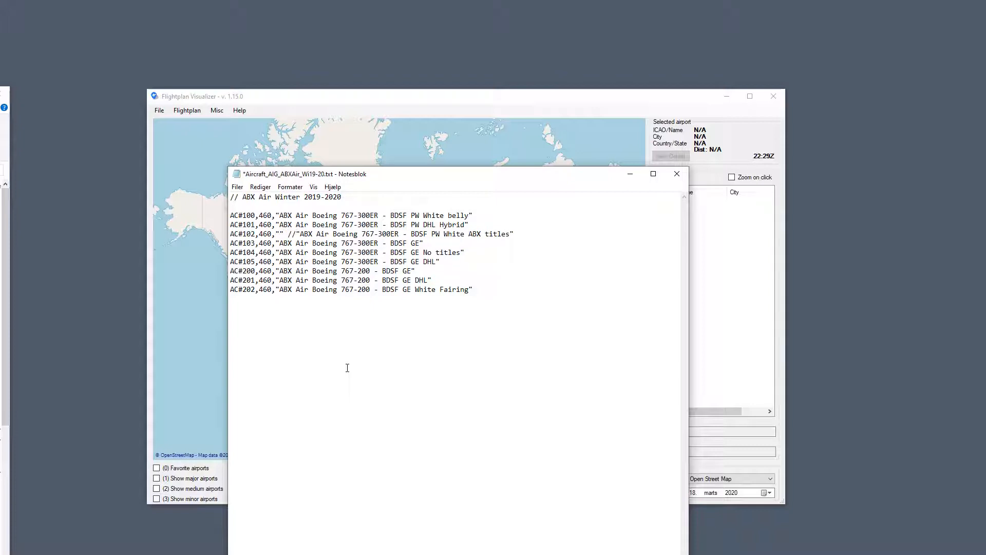
pyautogui.write('My sp')
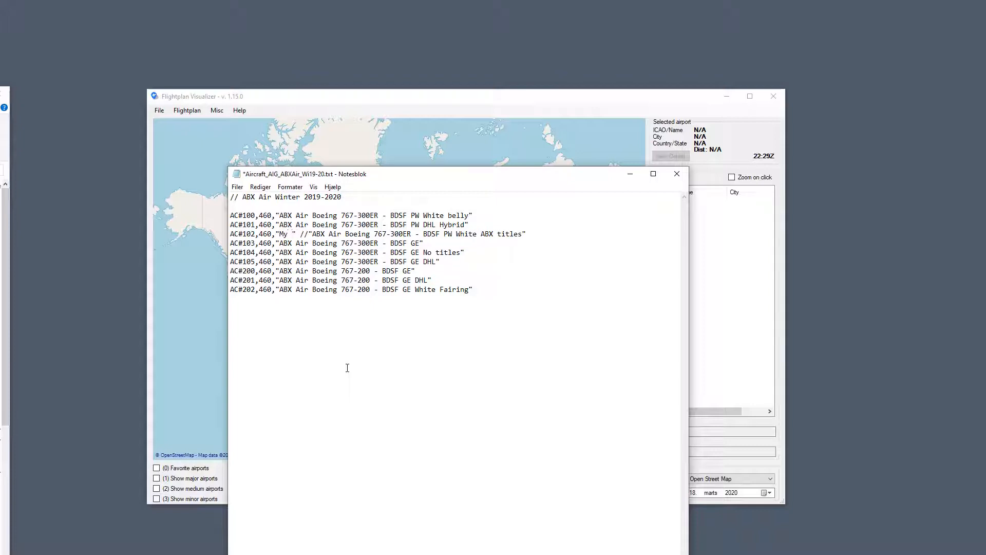
pyautogui.write('ecial airc')
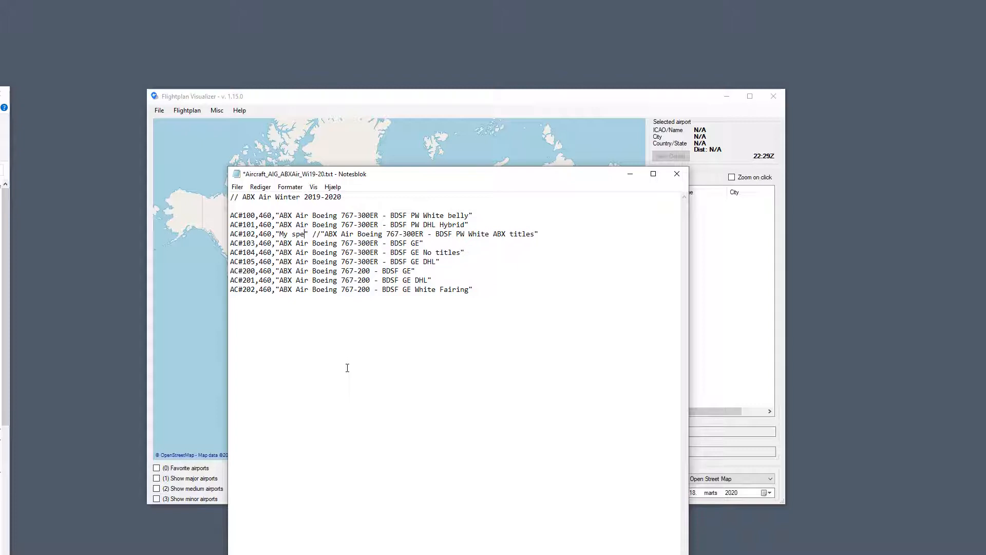
pyautogui.write('raf')
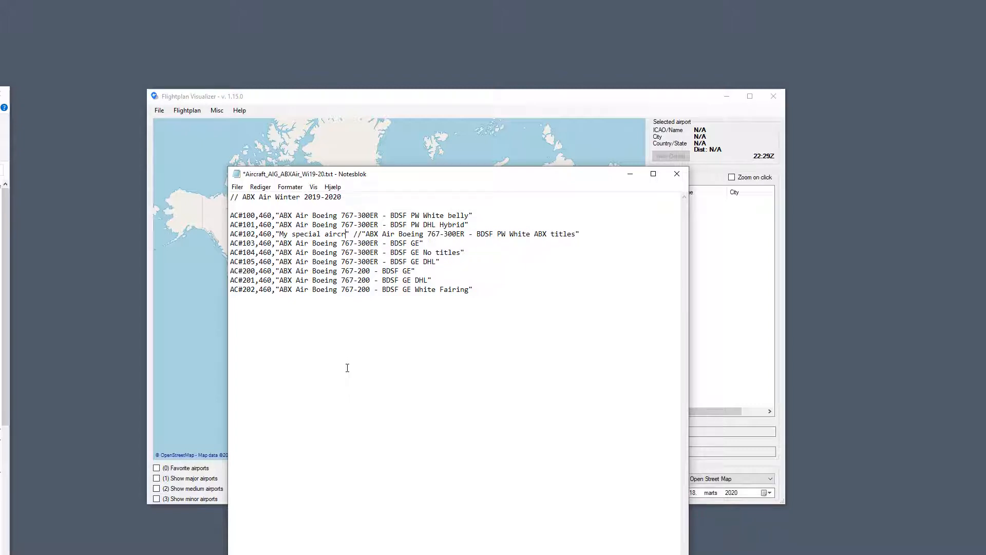
pyautogui.write('t')
pyautogui.hotkey('ctrl', 's')
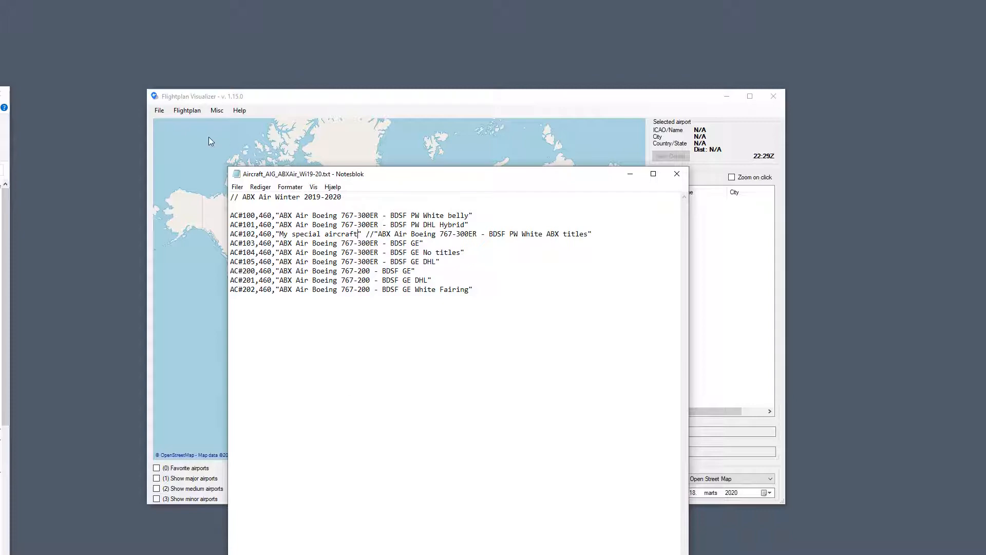
# - Import Flightplans_AIG_ABXAir_Wi19-20.txt again, highlight My special aircraft in the Result viewer, and close the viewer
pyautogui.click(191, 113)
pyautogui.click(197, 122)
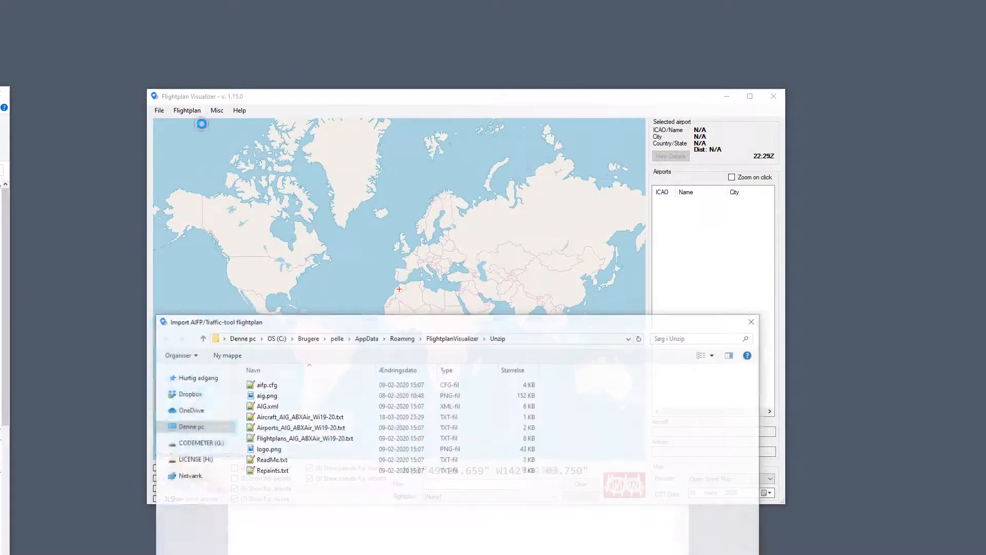
pyautogui.doubleClick(313, 437)
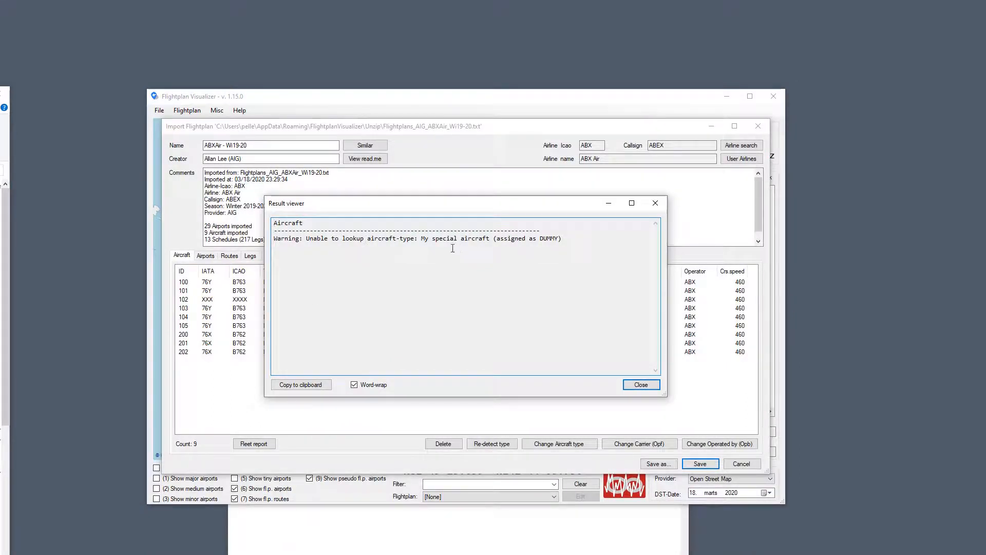
pyautogui.moveTo(420, 238); pyautogui.dragTo(491, 245)
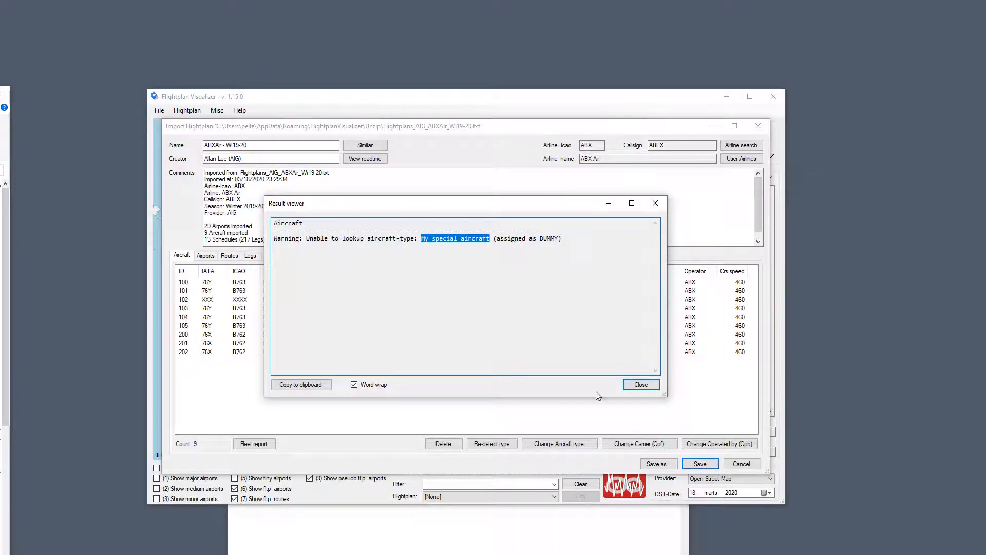
pyautogui.click(634, 385)
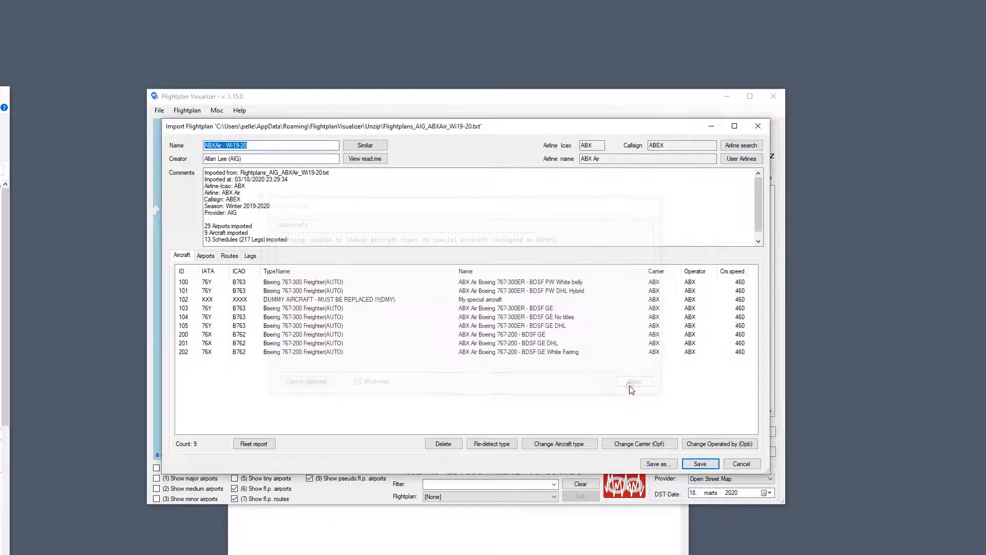
# - Select aircraft 102, My special aircraft, and try to save the import with its dummy type still assigned
pyautogui.click(301, 301)
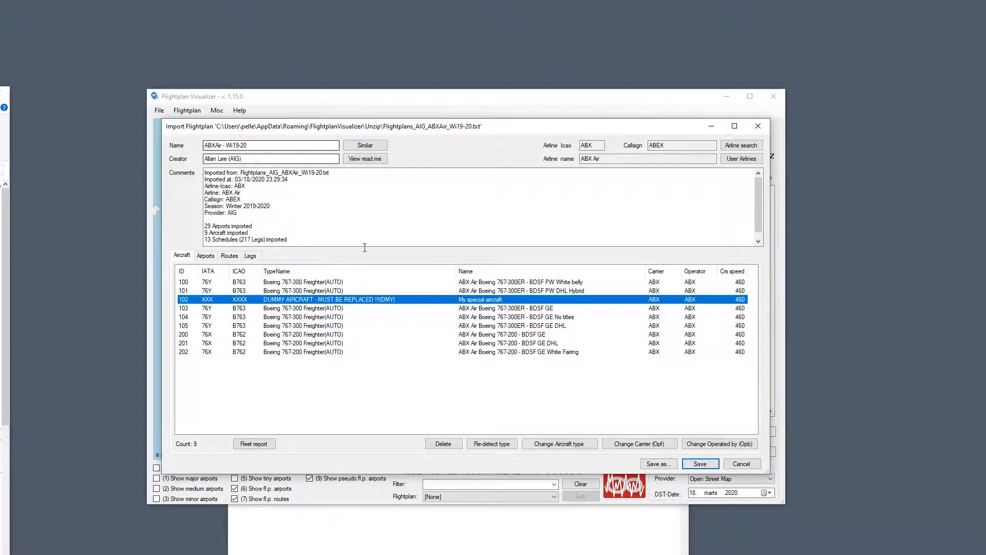
pyautogui.click(709, 464)
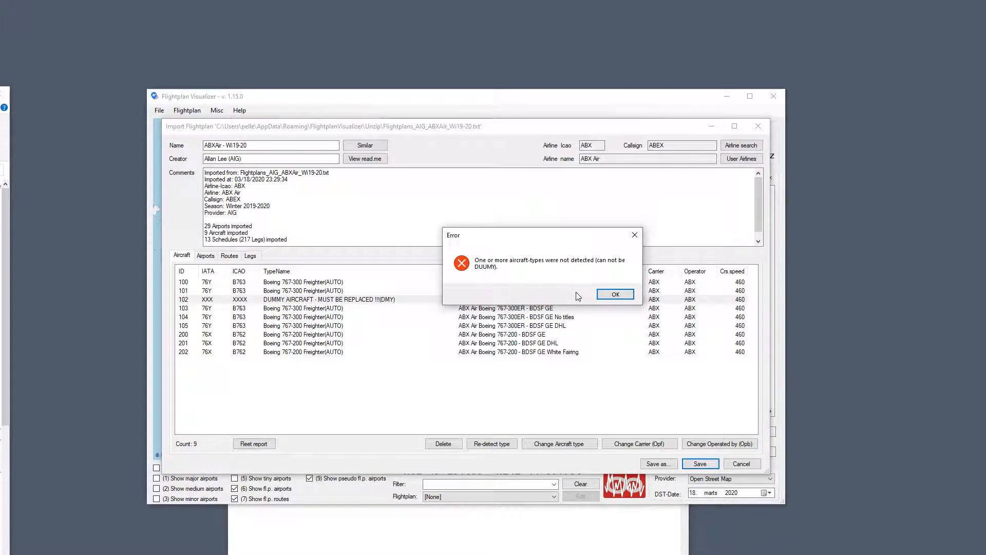
pyautogui.click(614, 295)
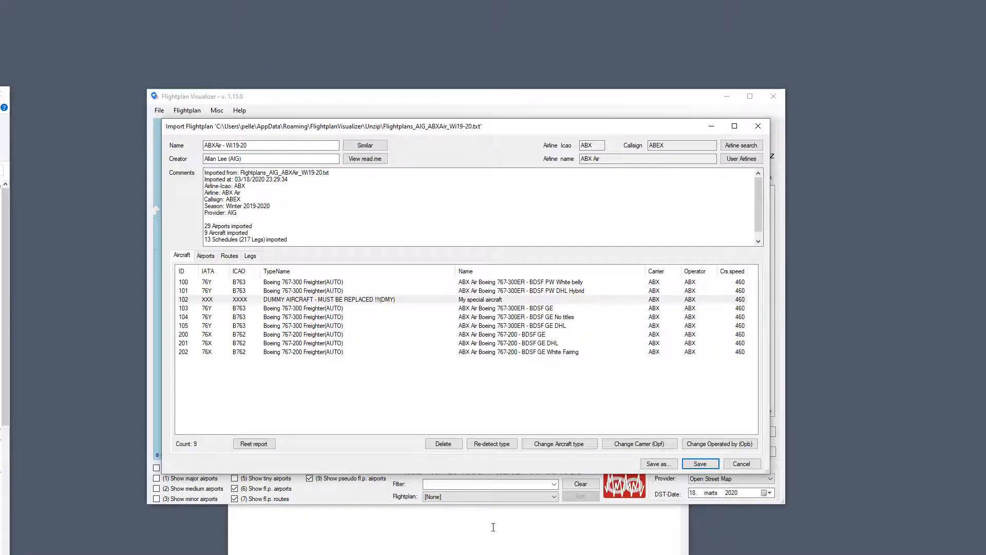
# - Change the type of aircraft 102 to Boeing 767-300 Freighter (76Y/B763) and save the imported flightplan
pyautogui.click(557, 448)
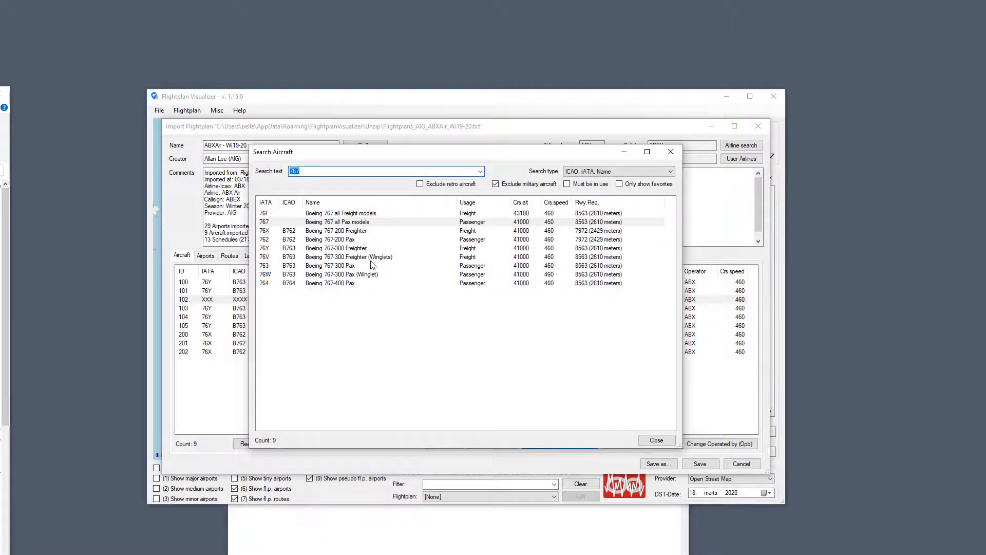
pyautogui.click(354, 250)
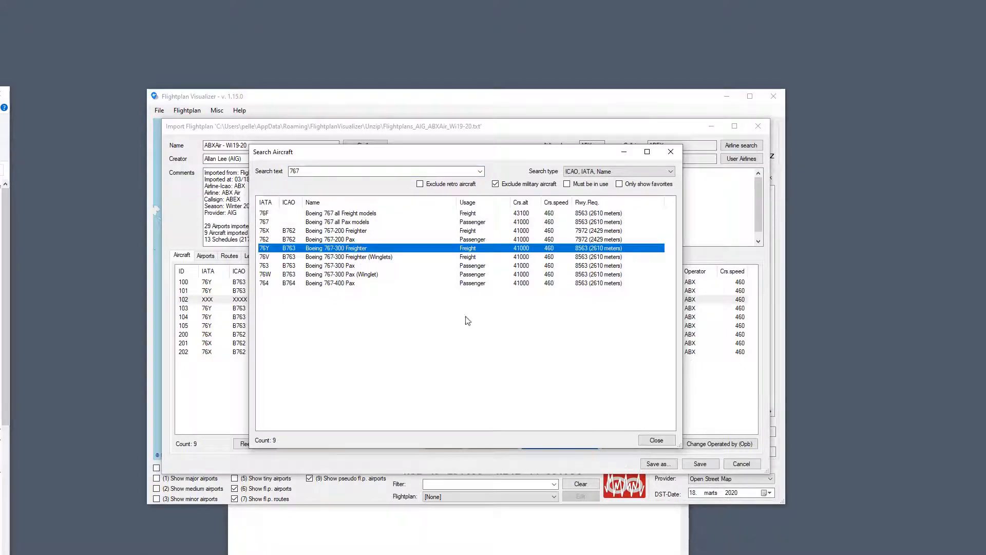
pyautogui.doubleClick(389, 250)
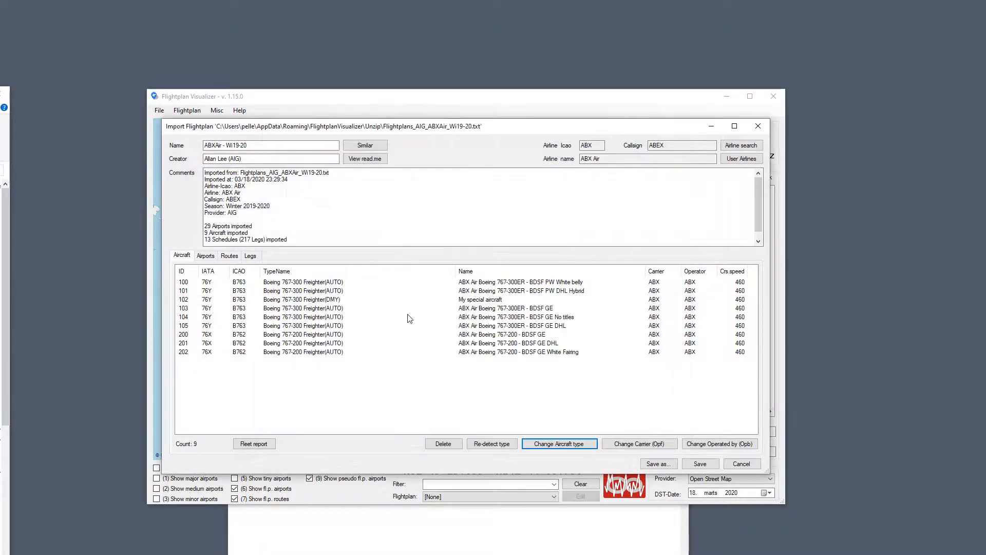
pyautogui.click(330, 301)
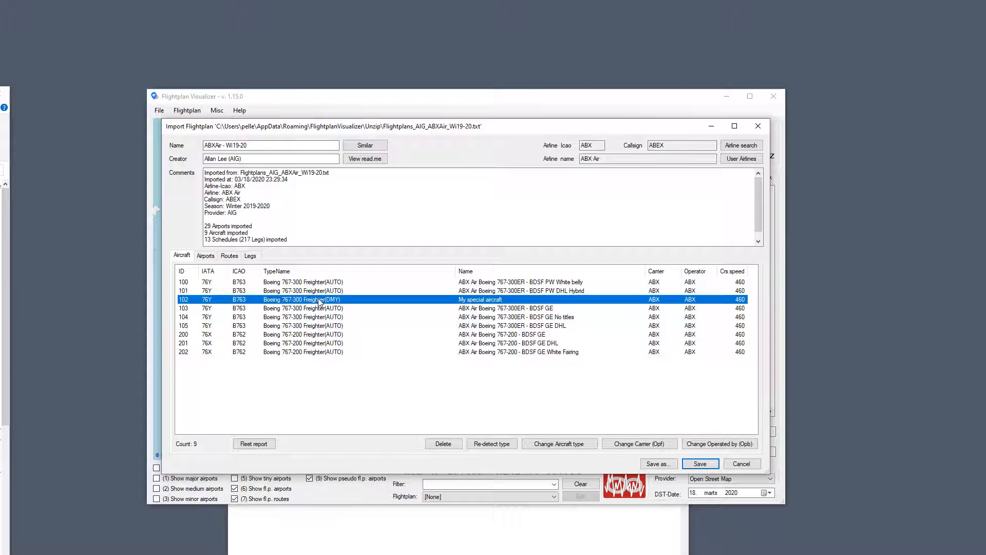
pyautogui.click(699, 465)
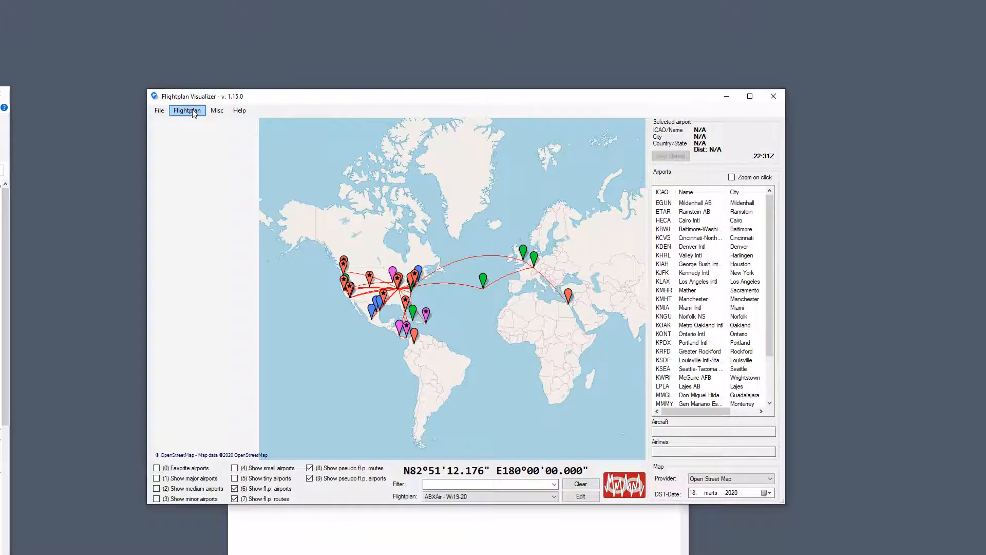
# - Open the flightplan re-processing dialog and set aircraft redetection to Re-detect all DUMMY assigned
pyautogui.click(193, 113)
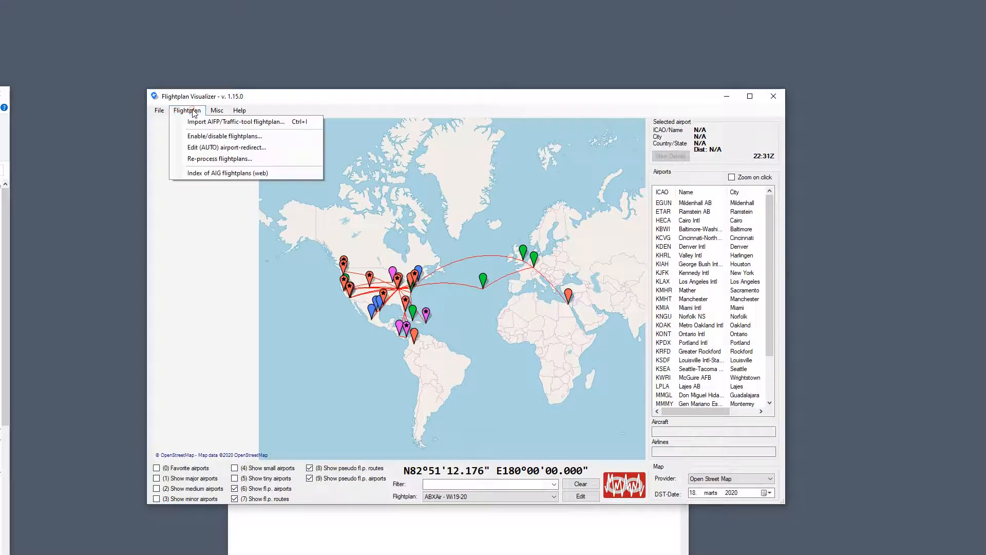
pyautogui.click(247, 164)
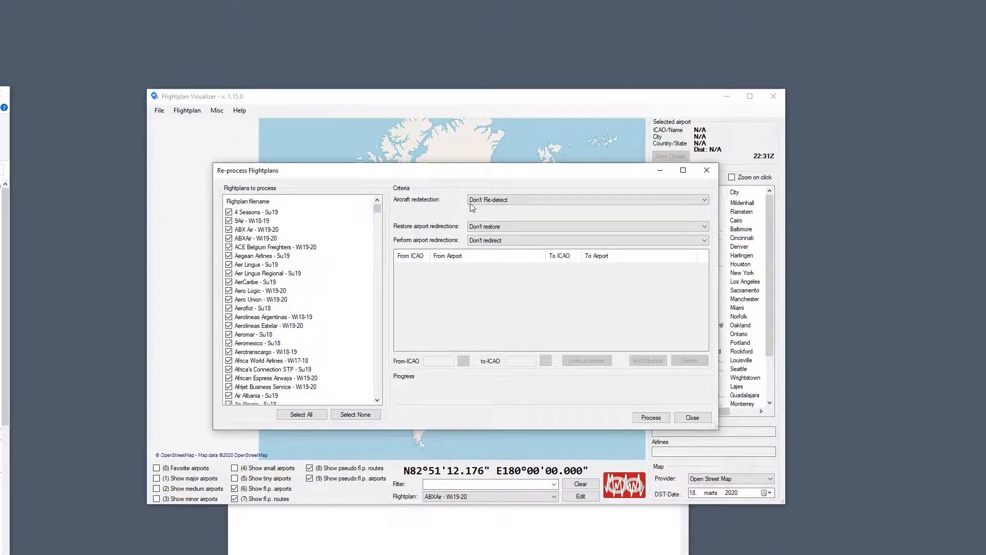
pyautogui.click(513, 203)
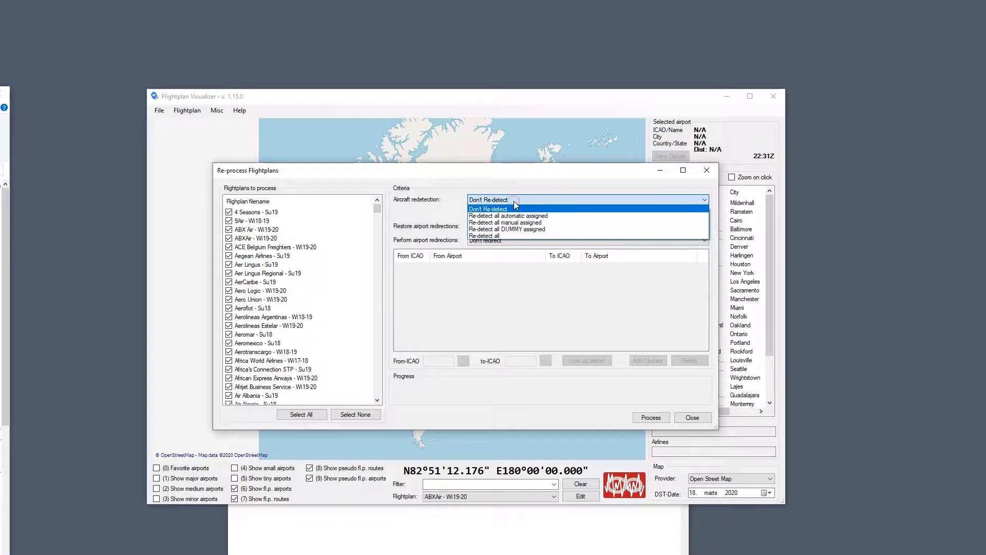
pyautogui.click(536, 229)
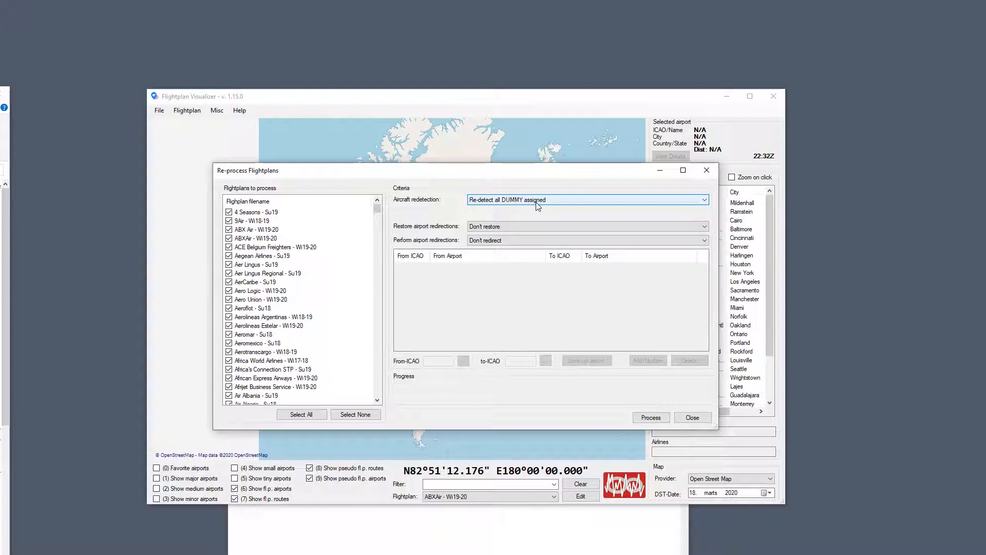
# - Run the flightplan re-processing, highlight My special aircraft and Boeing 767-300 Freighter in the completion report, and close the report
pyautogui.click(650, 417)
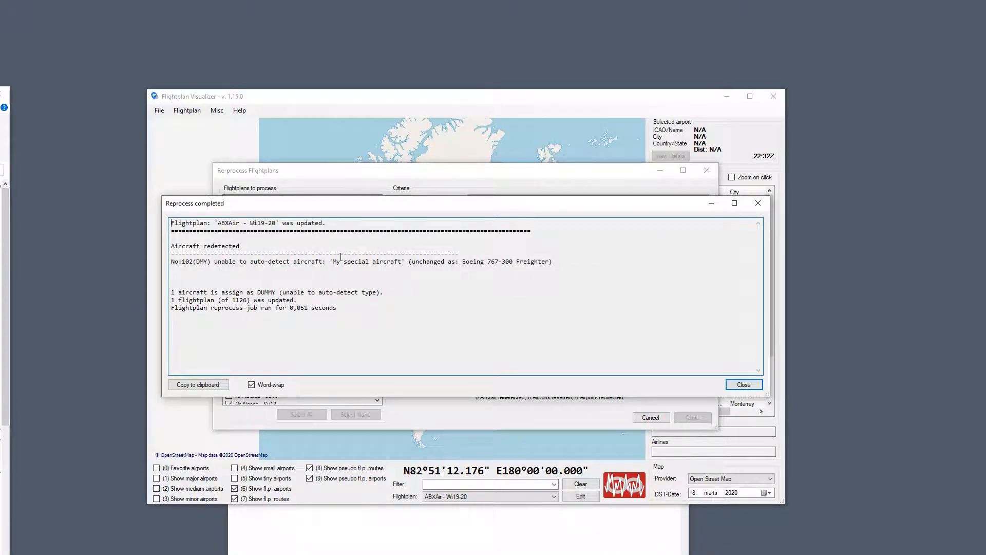
pyautogui.moveTo(347, 261); pyautogui.dragTo(405, 261)
pyautogui.moveTo(461, 262); pyautogui.dragTo(553, 263)
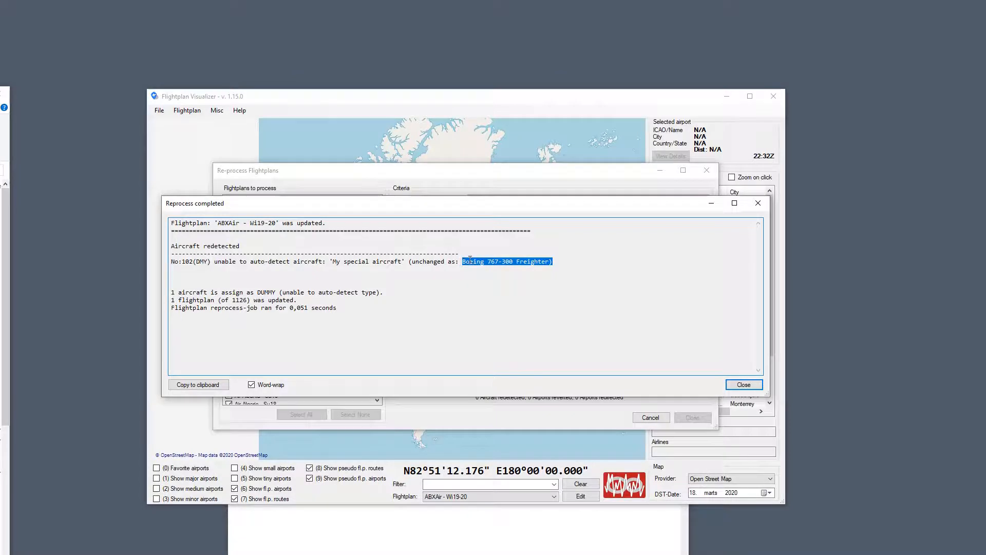
pyautogui.moveTo(332, 261); pyautogui.dragTo(402, 265)
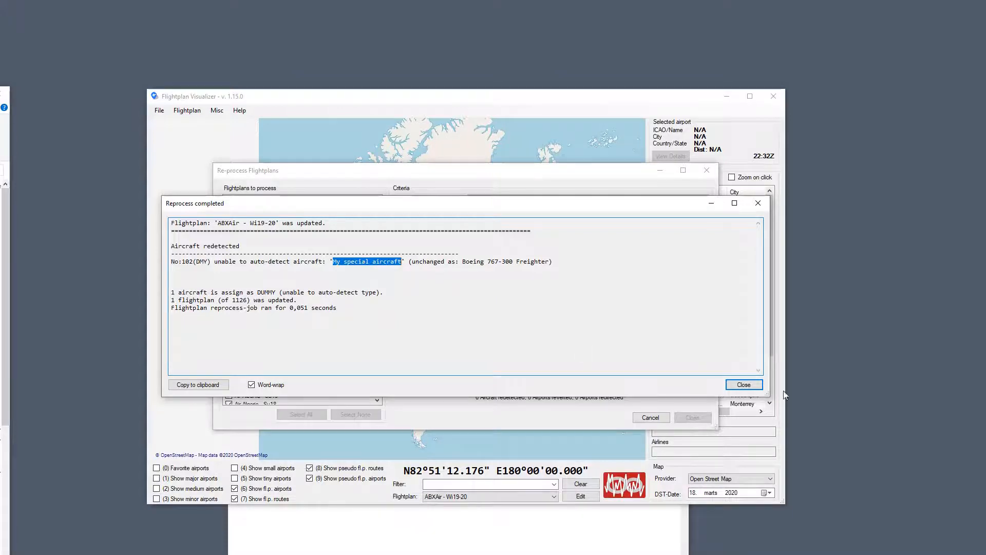
pyautogui.click(745, 384)
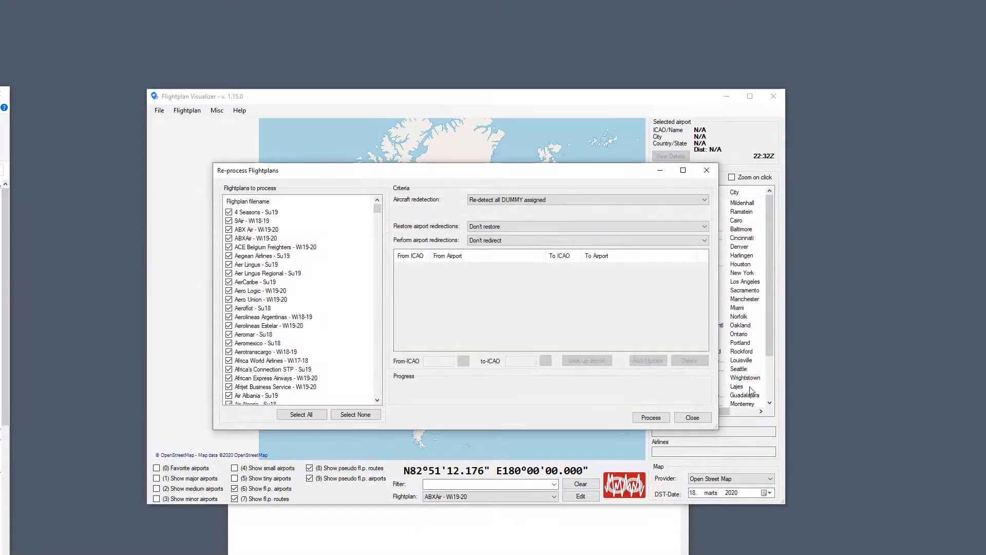
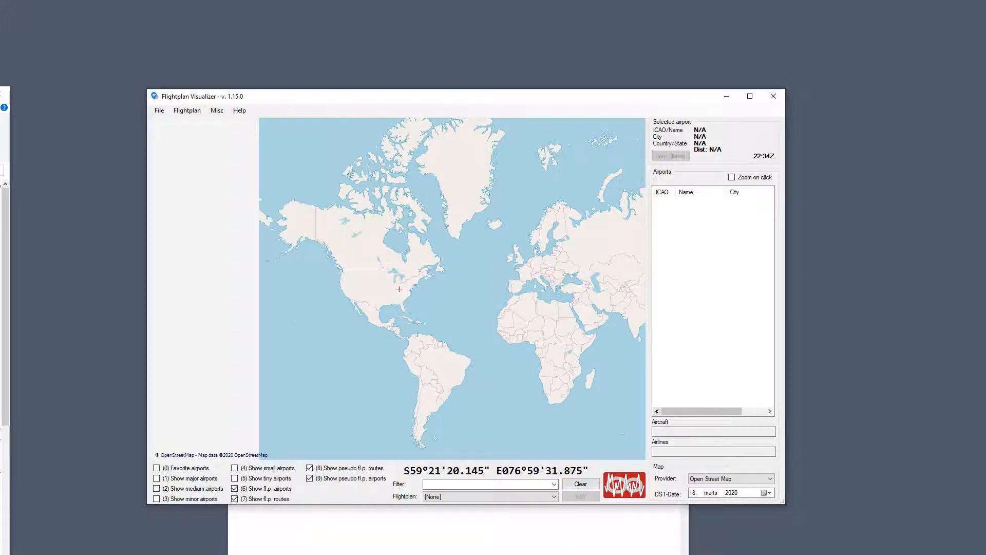
# - Filter the flightplans by "danish" and load Danish Air Transport - Wi19-20 on the map
pyautogui.click(506, 485)
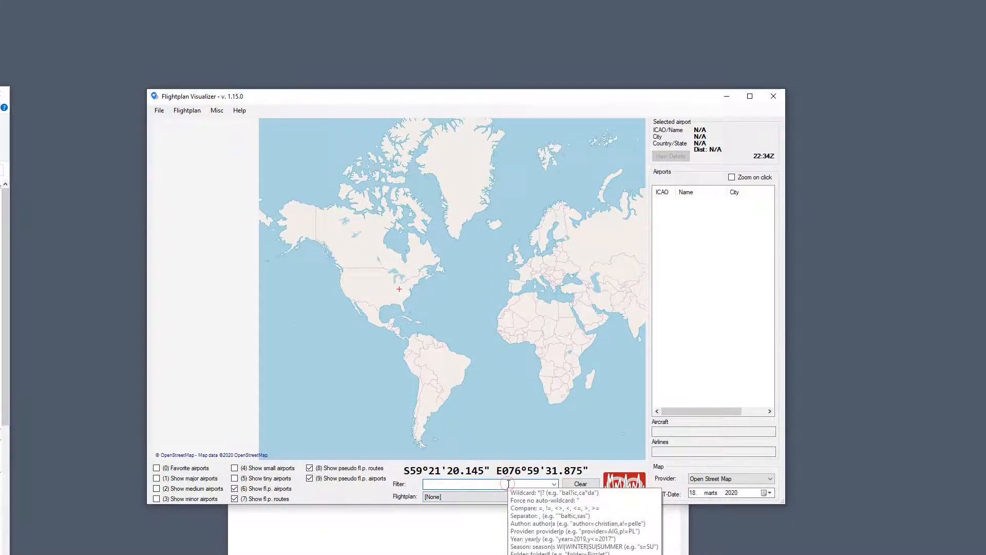
pyautogui.write('danish')
pyautogui.click(466, 496)
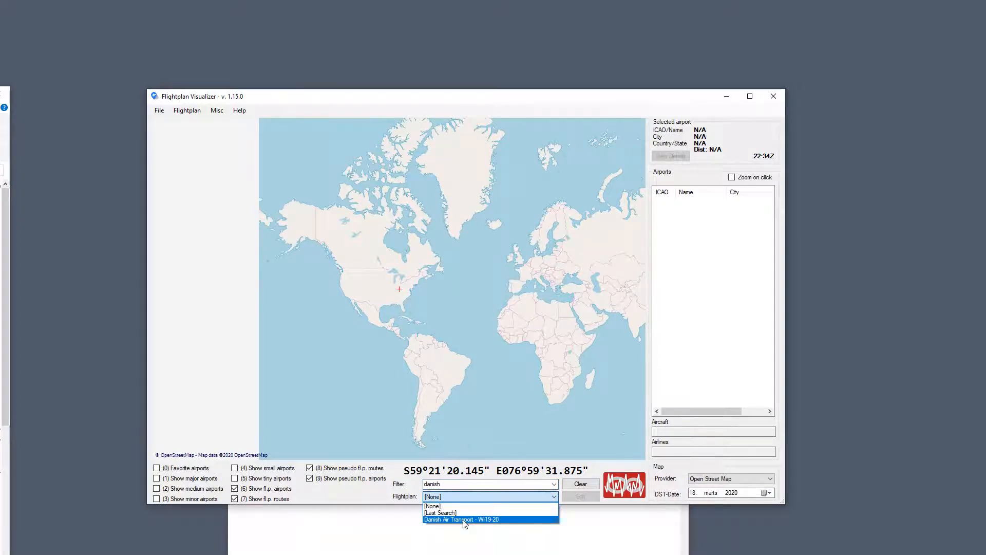
pyautogui.click(464, 519)
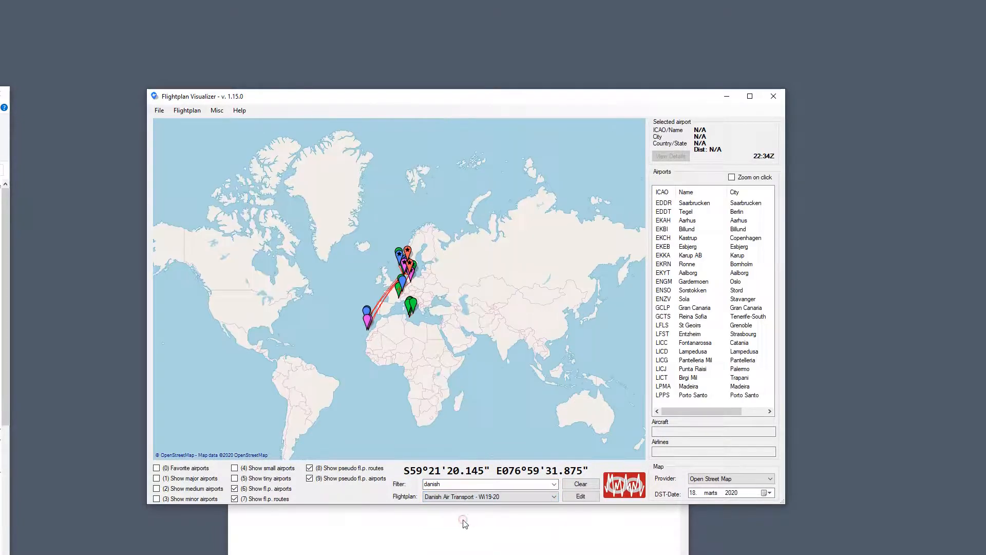
# - Check the remembered flightplan filters, change the filter to "baltic", and load AirBaltic - Su19 on the map
pyautogui.click(553, 484)
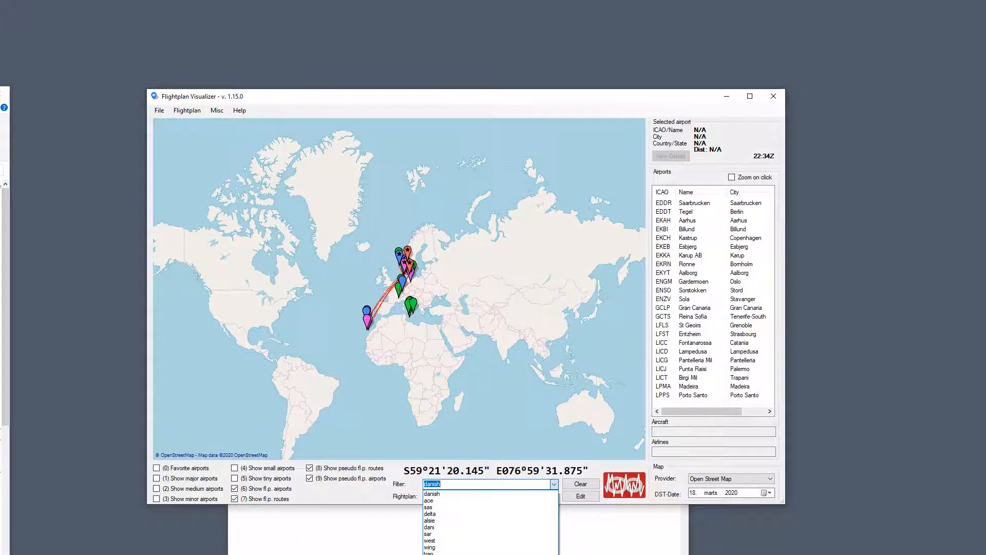
pyautogui.click(454, 483)
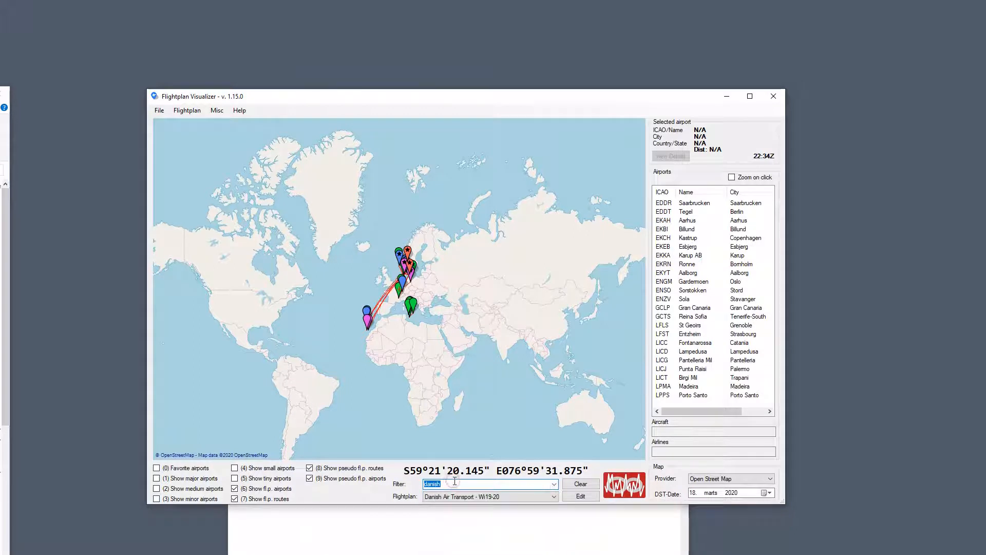
pyautogui.write('baltic')
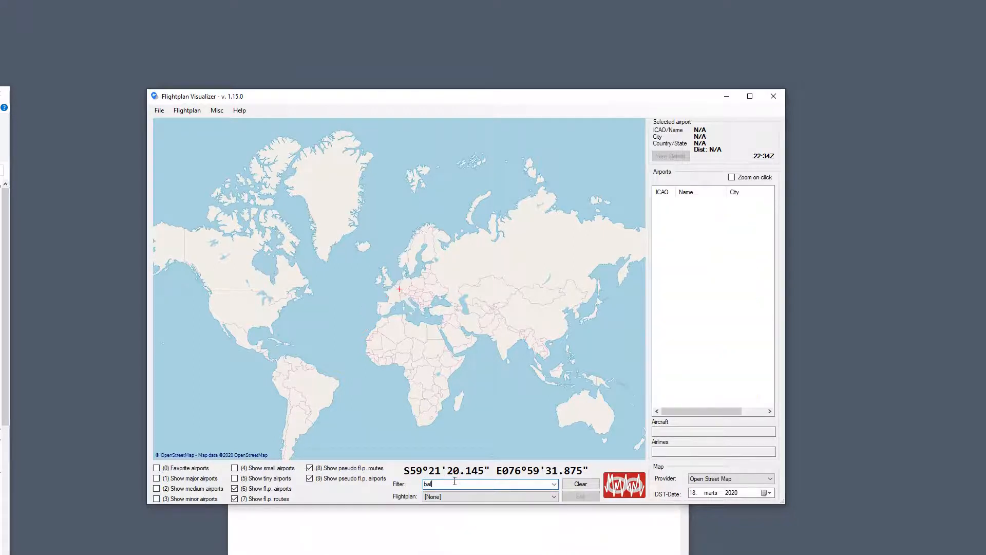
pyautogui.click(491, 495)
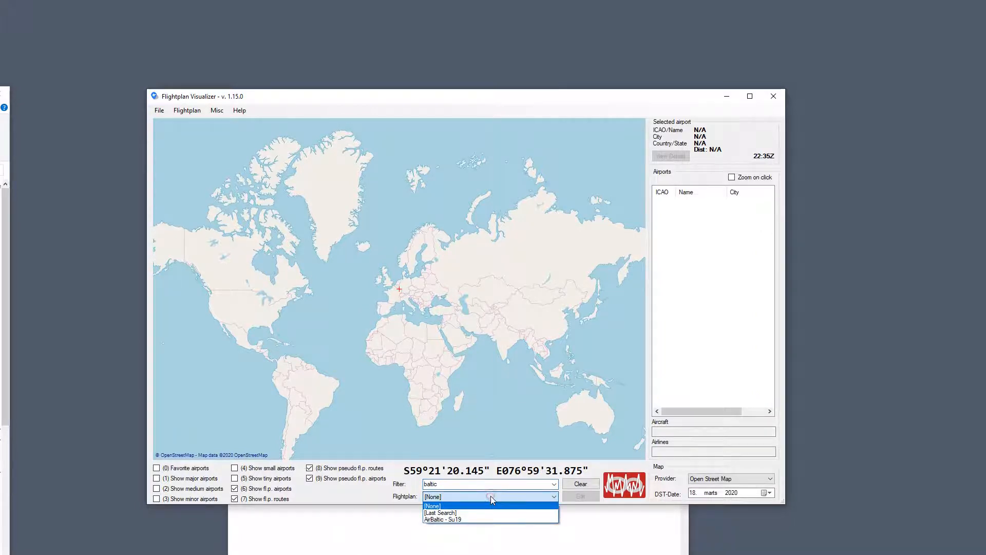
pyautogui.click(479, 520)
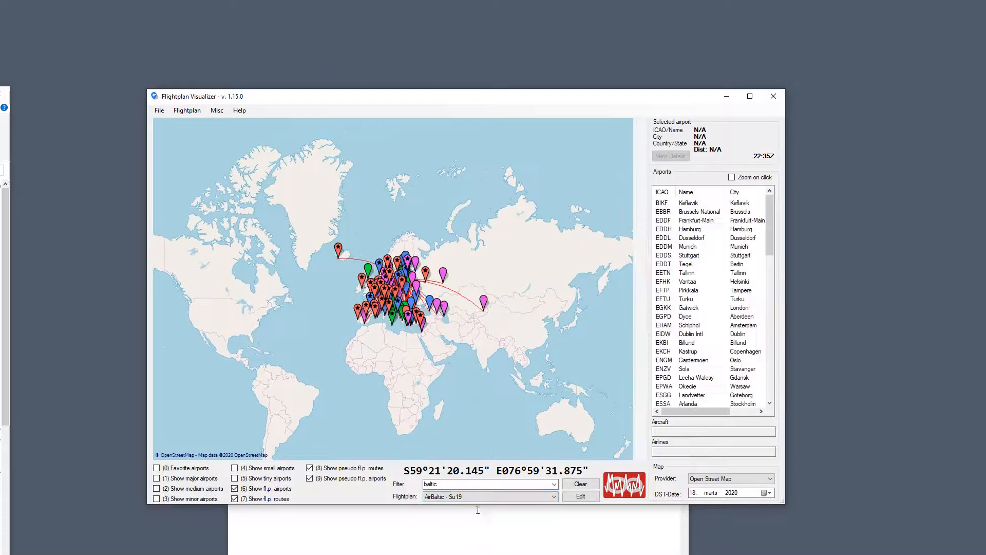
# - Review the history of recently used flightplan filters and dismiss it without choosing another filter
pyautogui.click(462, 484)
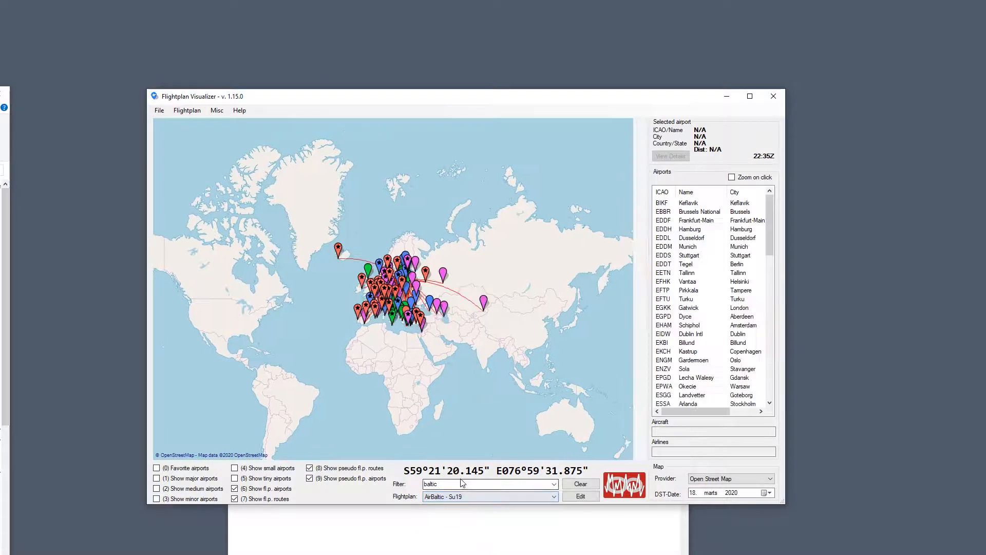
pyautogui.click(553, 485)
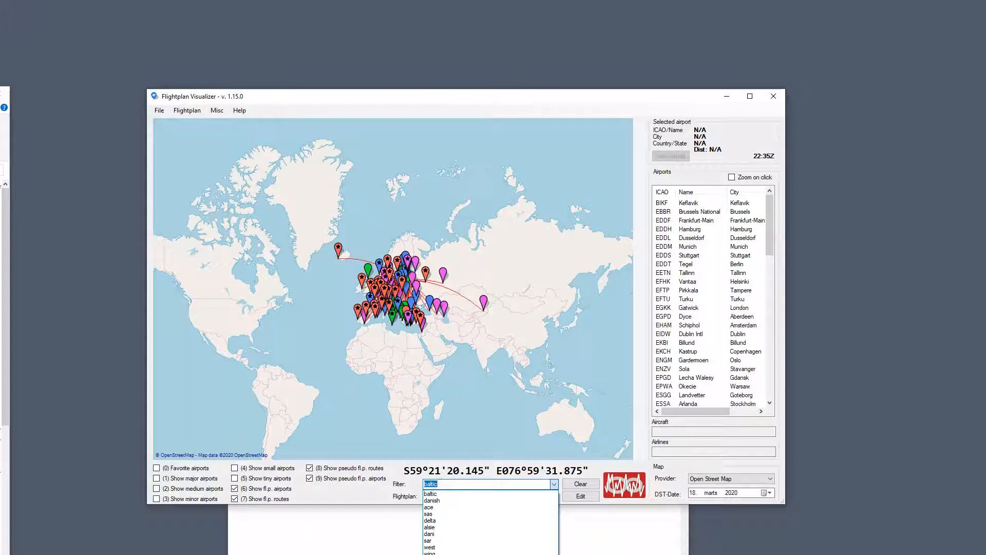
pyautogui.click(349, 201)
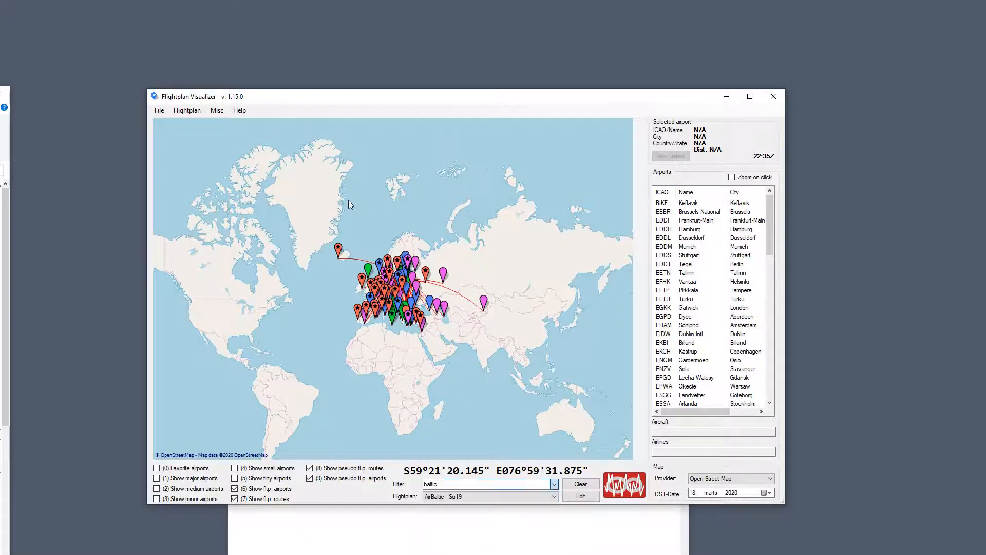
# - Review the airport search history, search for ELLX, view the airport info for Luxembourg, and close it without saving
pyautogui.click(214, 111)
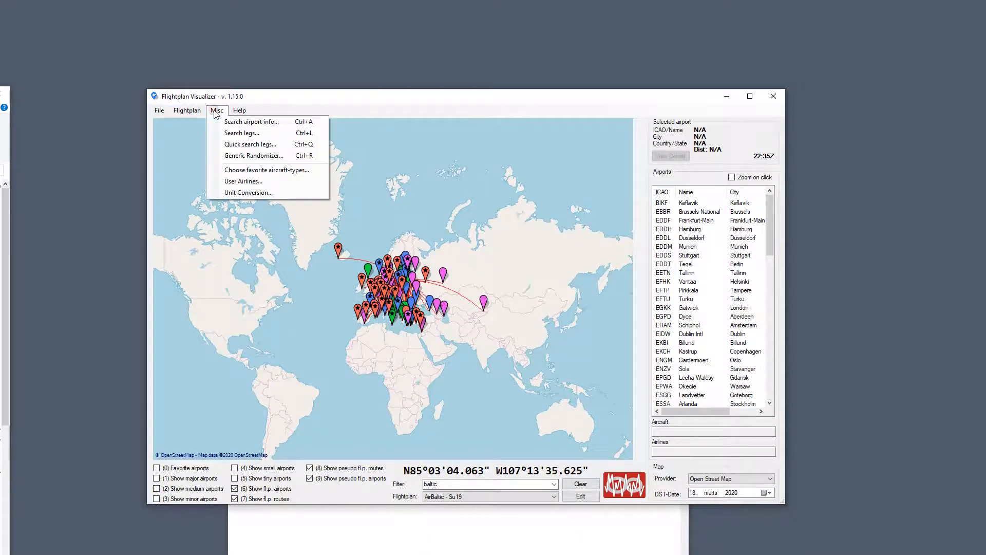
pyautogui.click(238, 122)
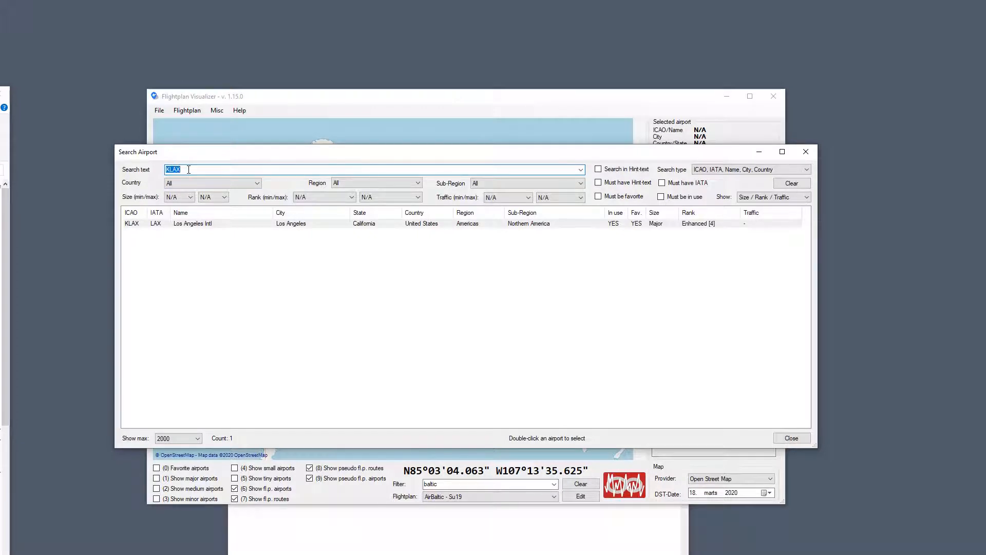
pyautogui.click(581, 170)
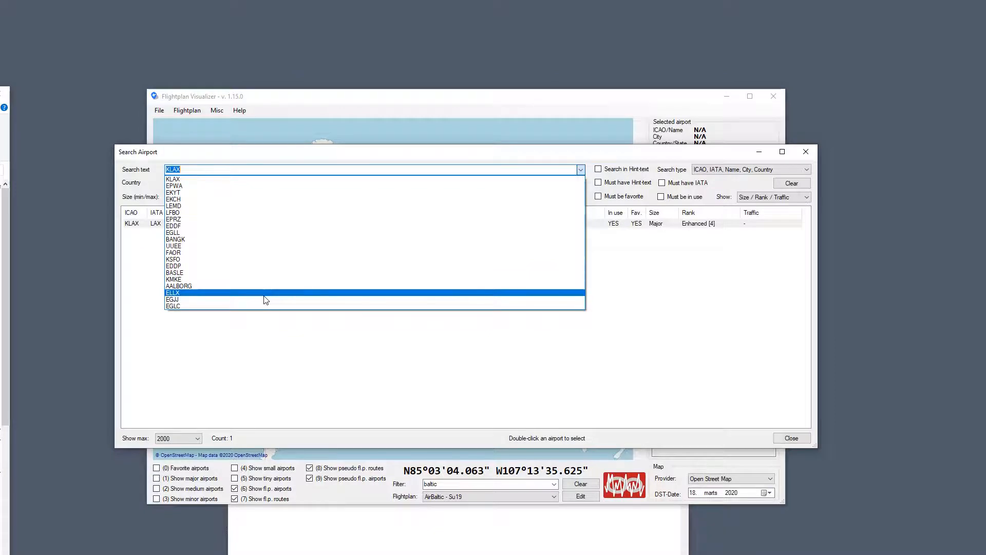
pyautogui.click(332, 170)
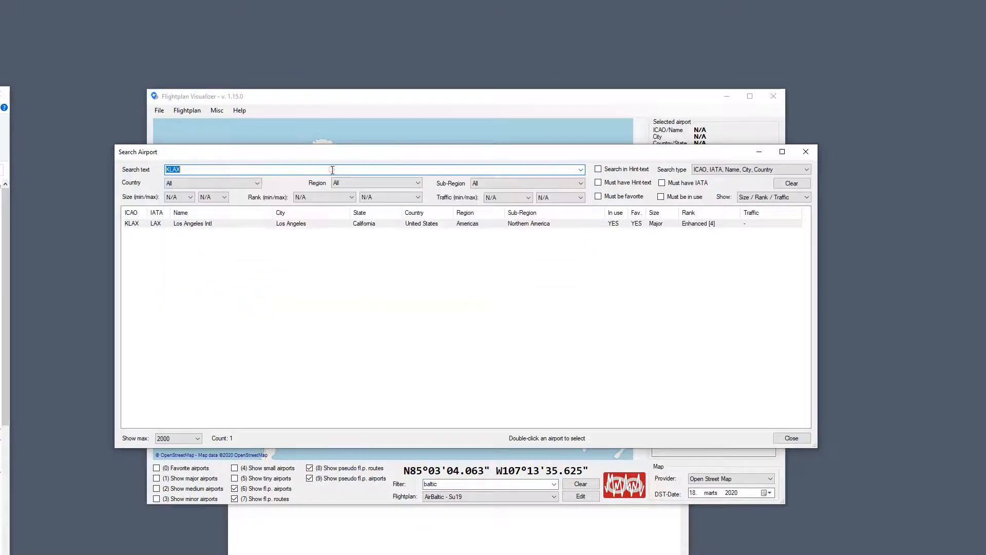
pyautogui.write('EL')
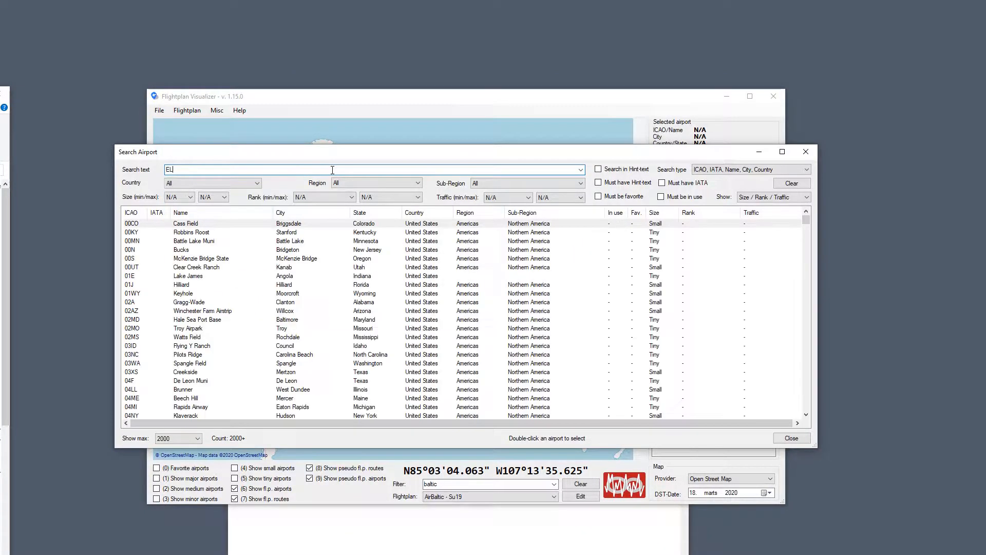
pyautogui.write('LX')
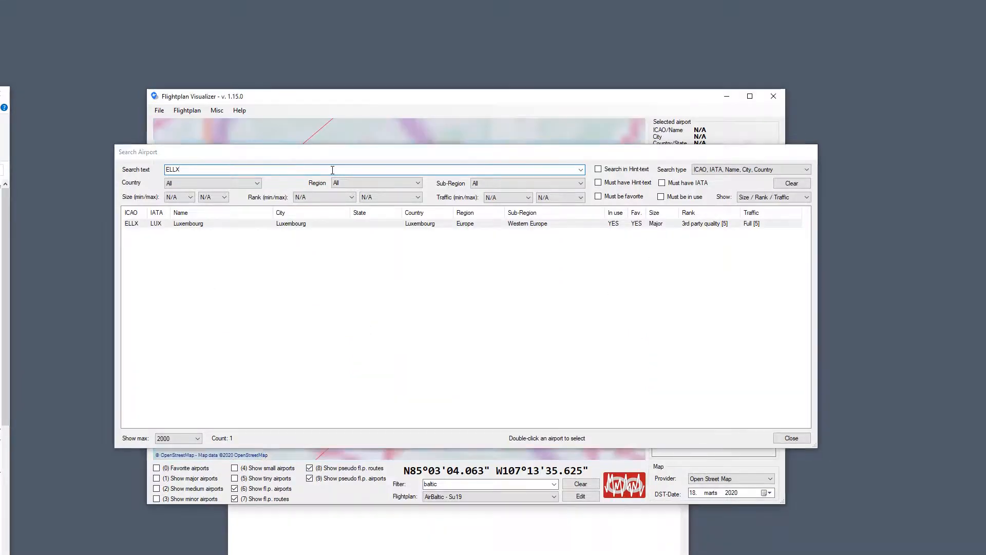
pyautogui.press('Return')
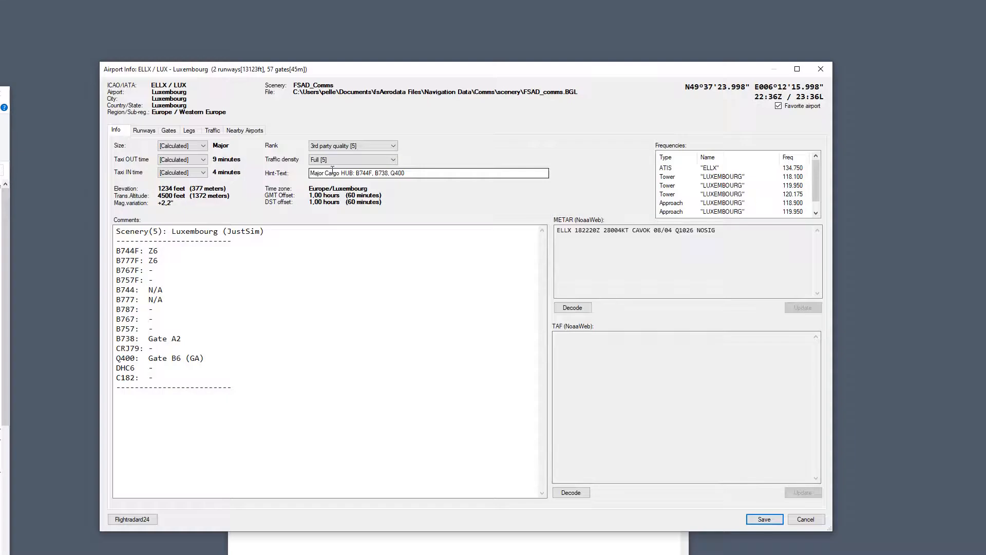
pyautogui.press('Escape')
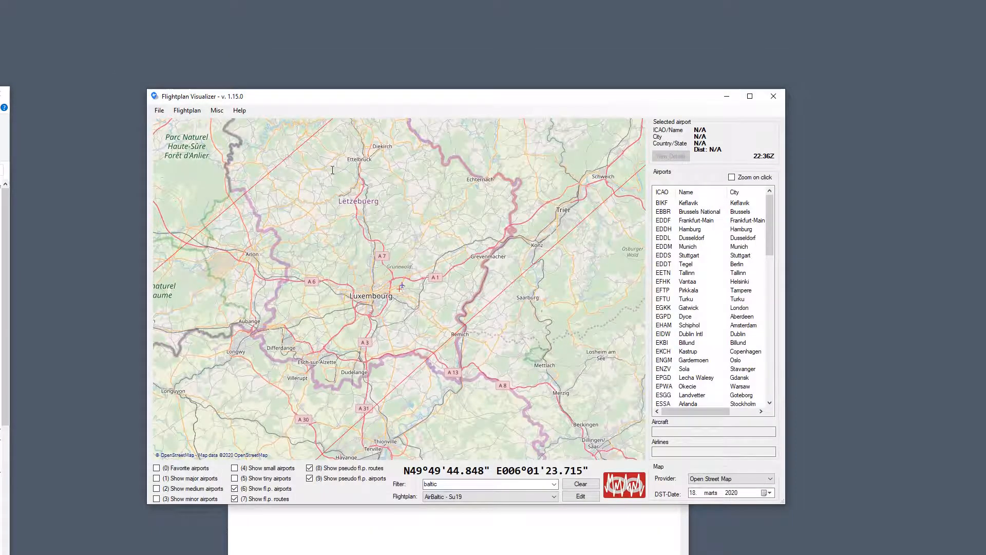
# - Reopen the airport search, examine its updated list of recent search texts, and close the search
pyautogui.hotkey('ctrl', 'f')
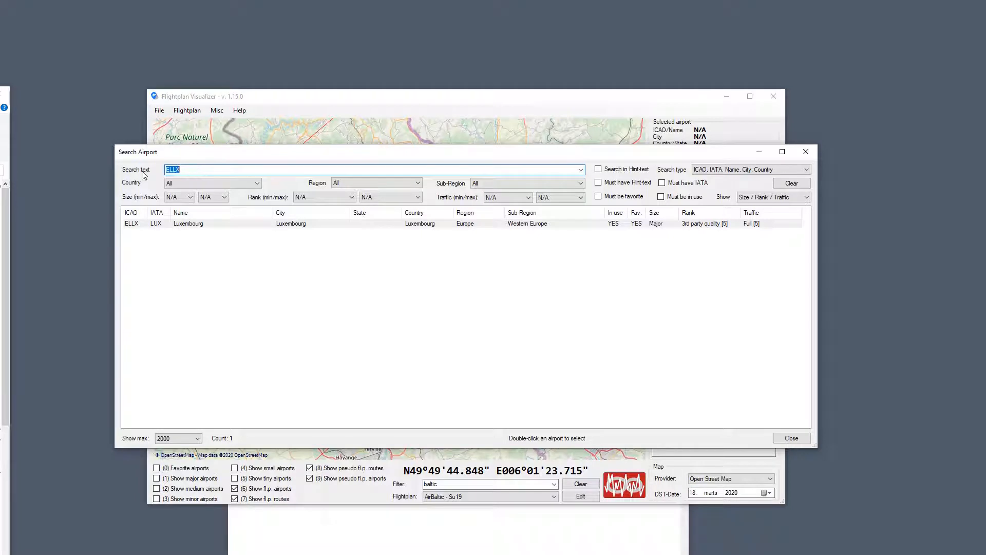
pyautogui.click(581, 170)
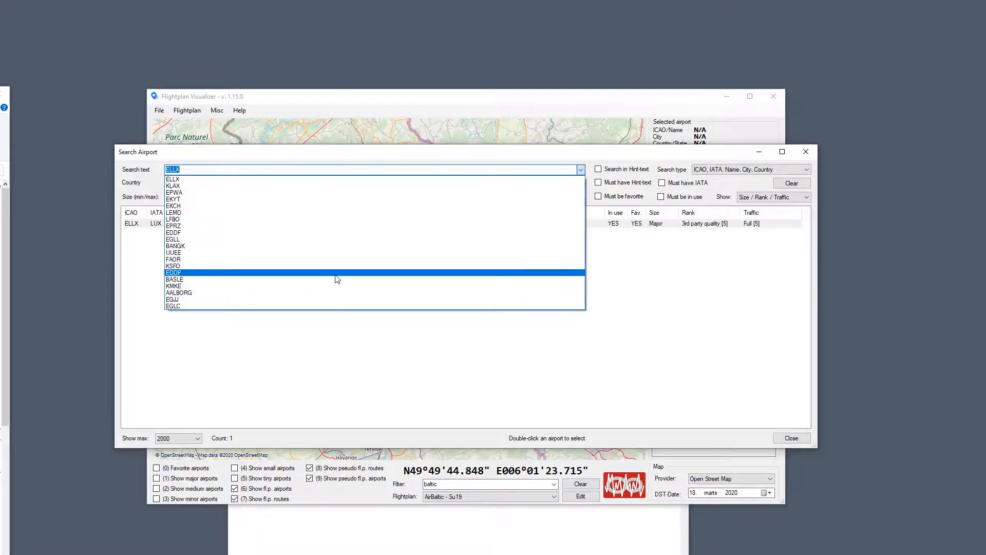
pyautogui.click(805, 150)
pyautogui.click(806, 151)
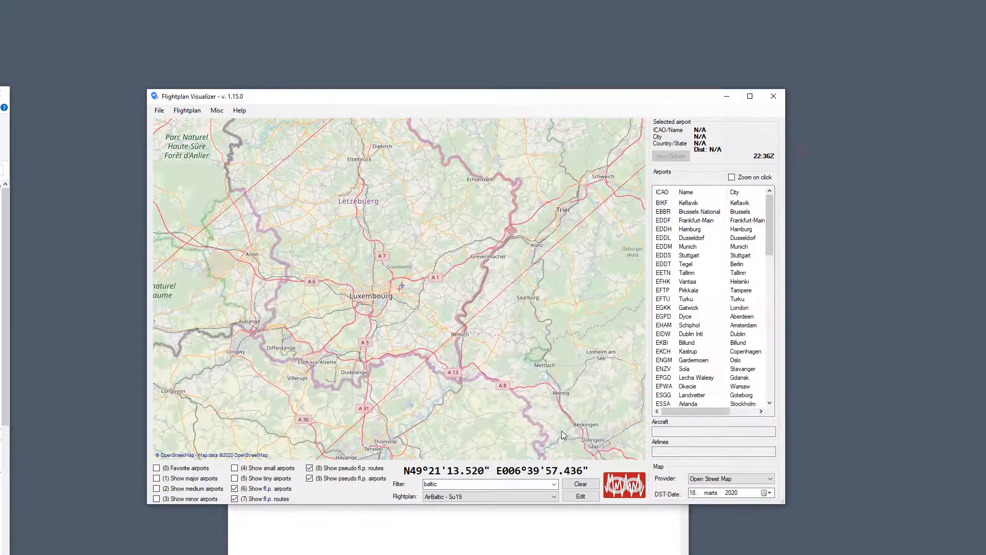
# - Open AirBaltic - Su19 for editing, examine the recent search texts in the airline search, and close that search
pyautogui.click(580, 497)
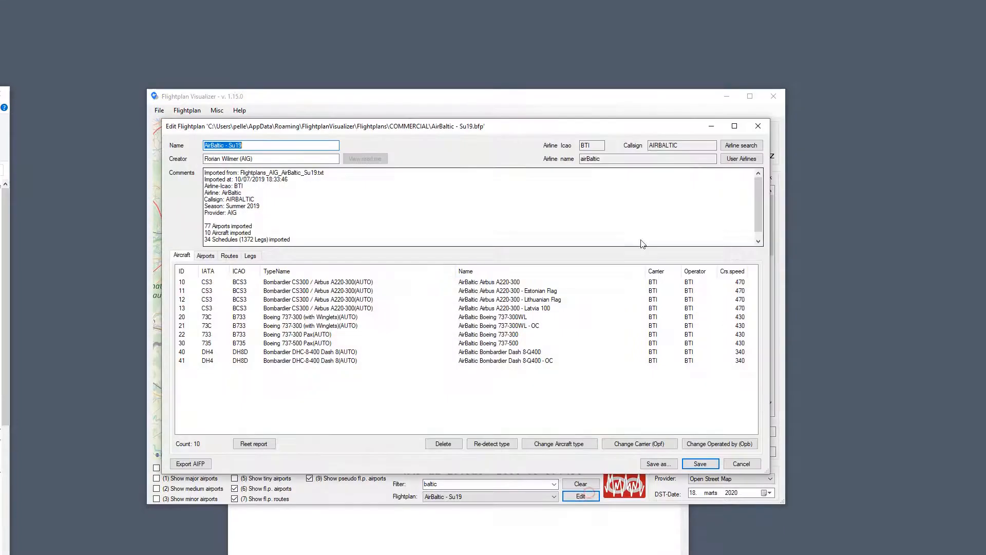
pyautogui.click(729, 146)
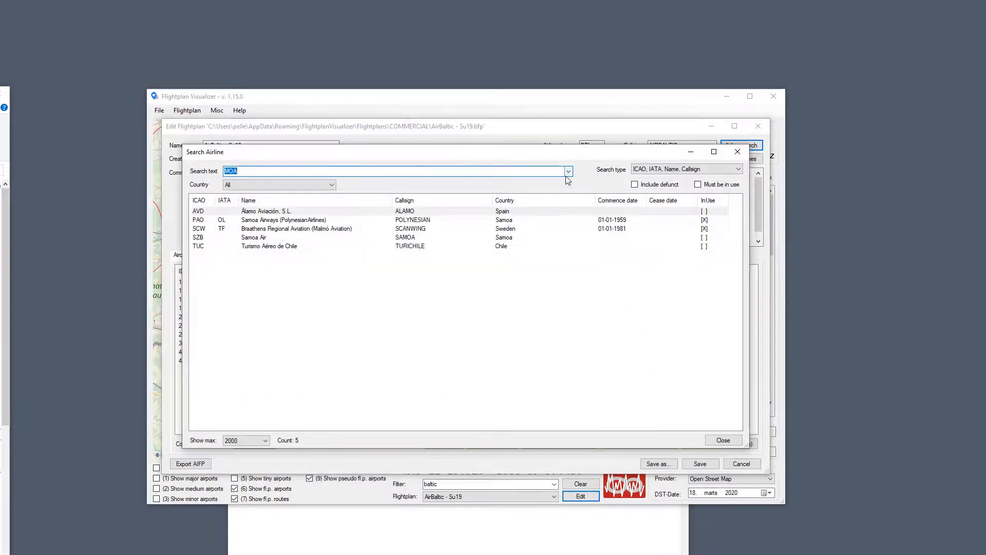
pyautogui.click(568, 174)
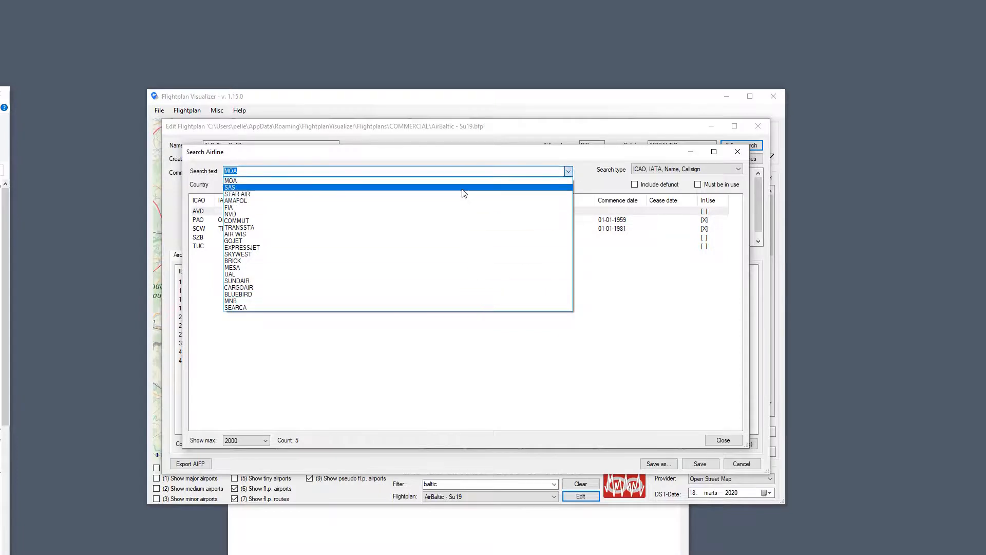
pyautogui.click(738, 150)
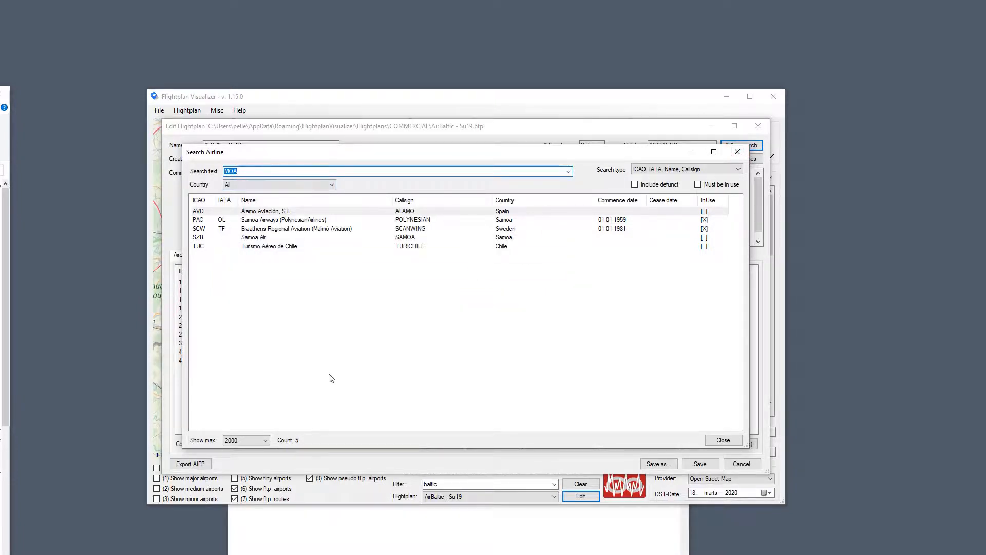
pyautogui.click(738, 152)
# - Select aircraft 13, AirBaltic Airbus A220-300 - Latvia 100, and review the search history in its aircraft type search
pyautogui.click(455, 308)
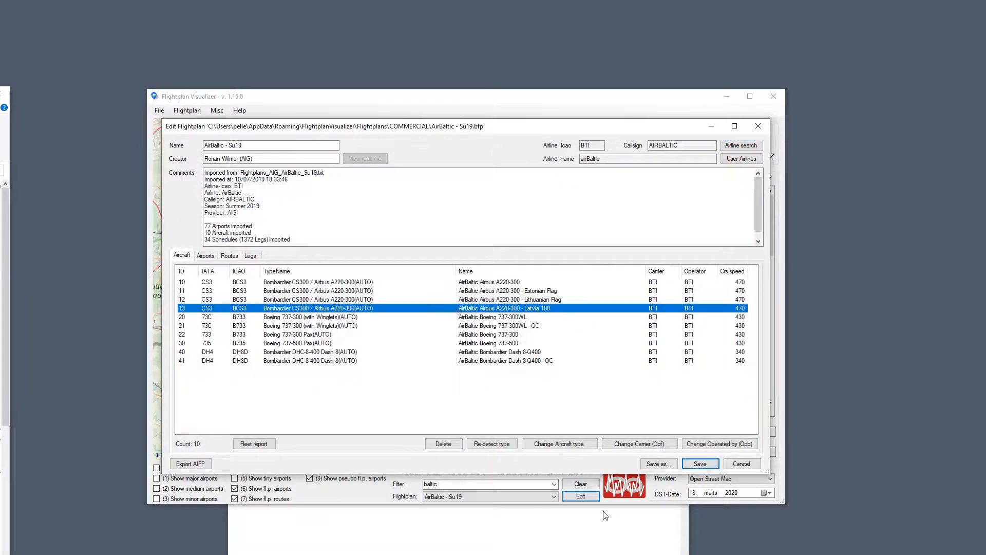
pyautogui.click(540, 443)
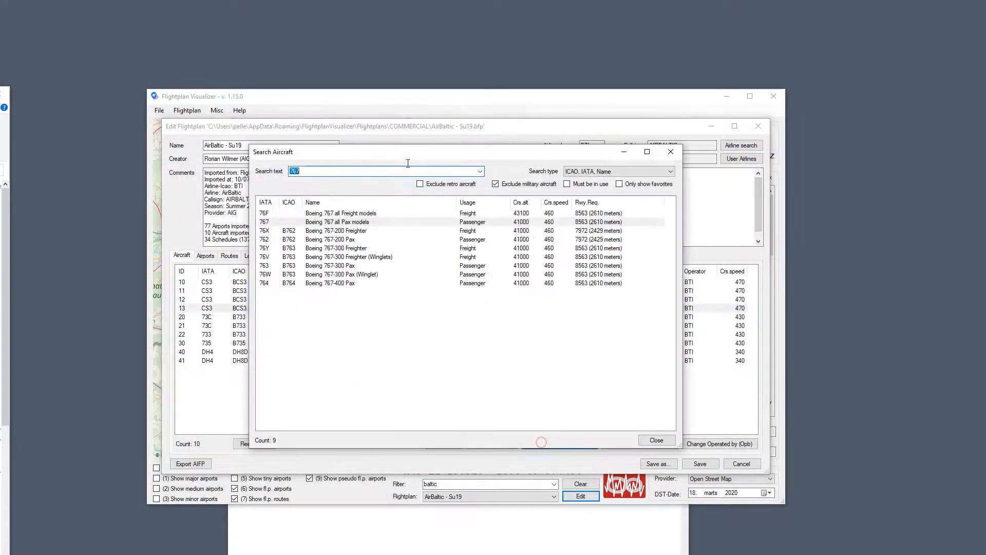
pyautogui.click(480, 172)
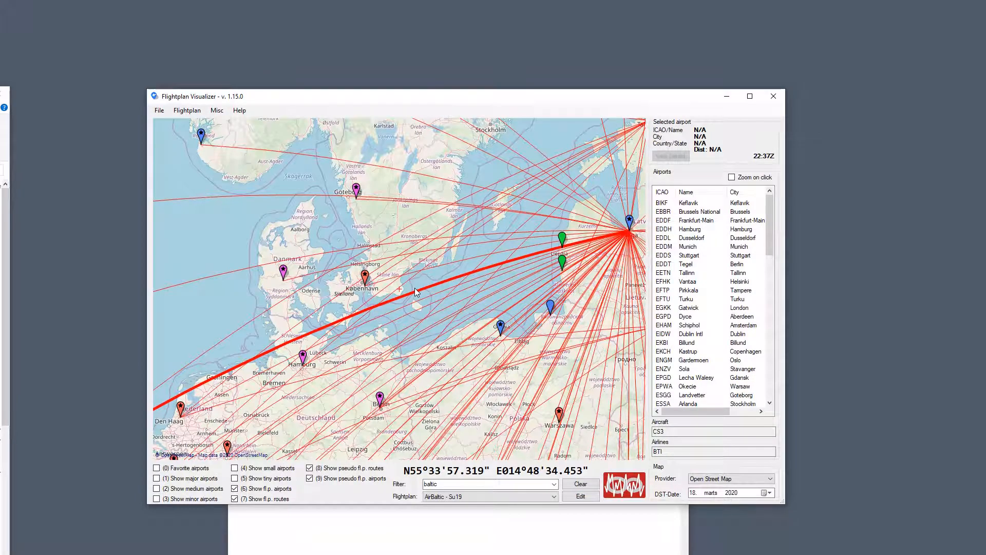
# - Open Copenhagen Kastrup's airport info, chart all its traffic as daily flights per international/domestic/same state, and close it without saving
pyautogui.doubleClick(365, 276)
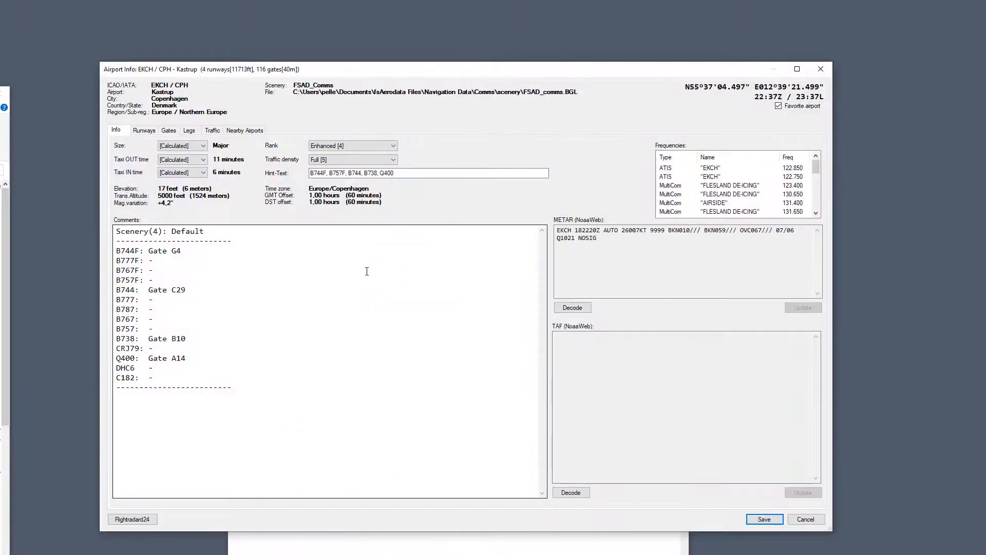
pyautogui.click(213, 131)
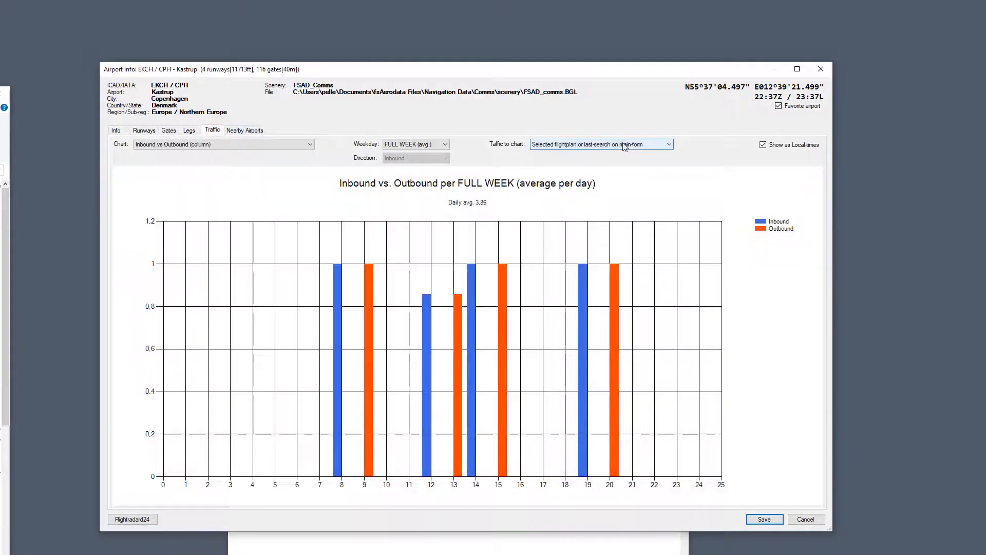
pyautogui.scroll(-1, 624, 146)
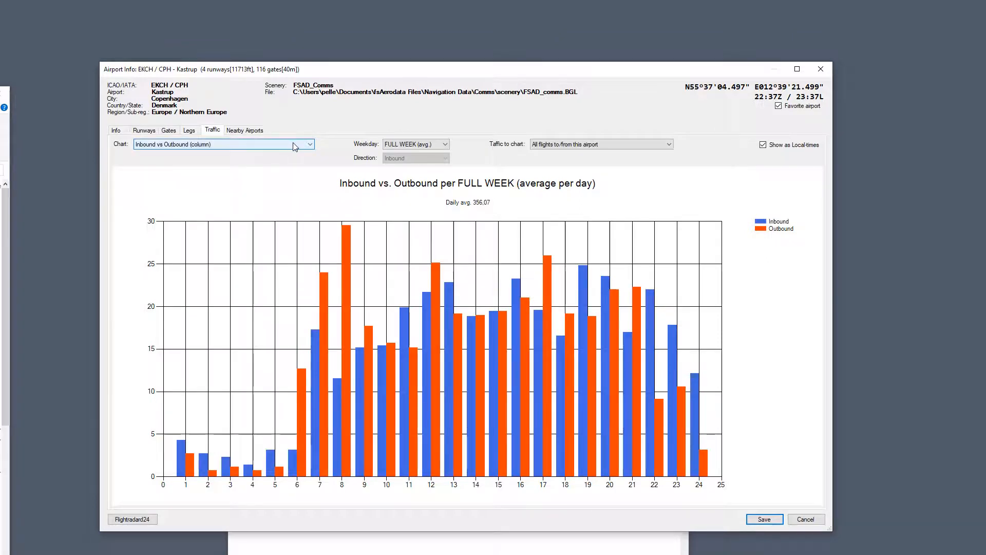
pyautogui.scroll(-1, 295, 148)
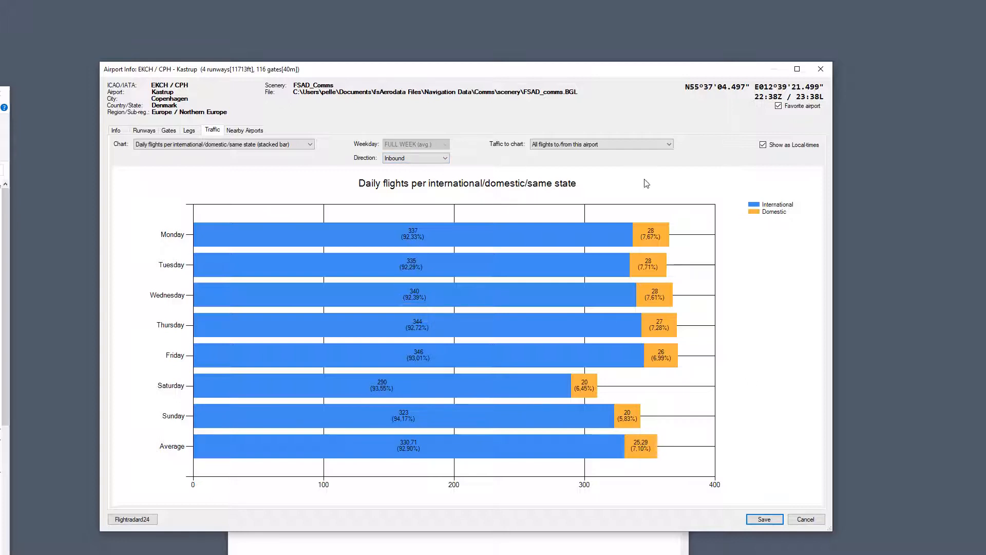
pyautogui.click(821, 71)
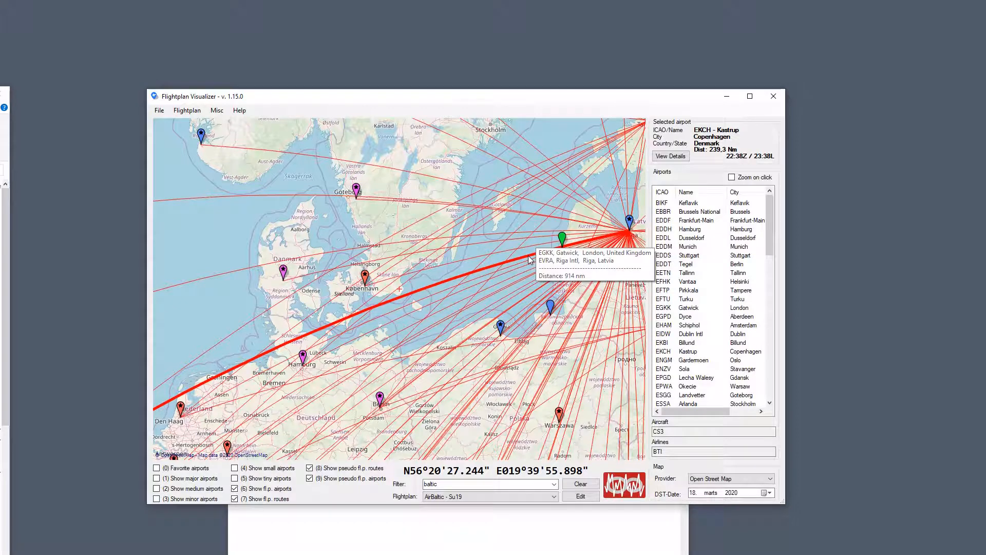
# - Search for airport KLAX and open its airport info
pyautogui.hotkey('ctrl', 'f')
pyautogui.write('K')
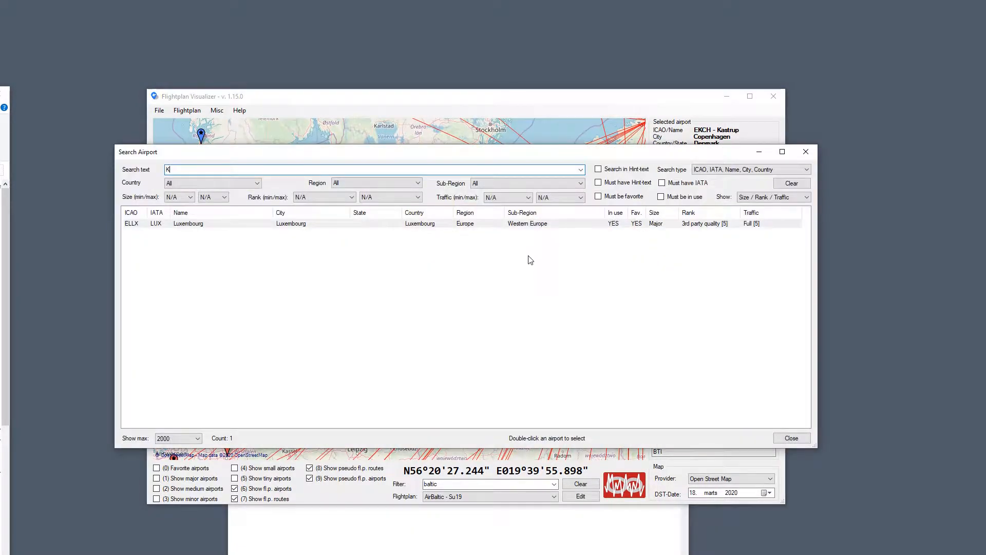
pyautogui.write('LAX')
pyautogui.press('Return')
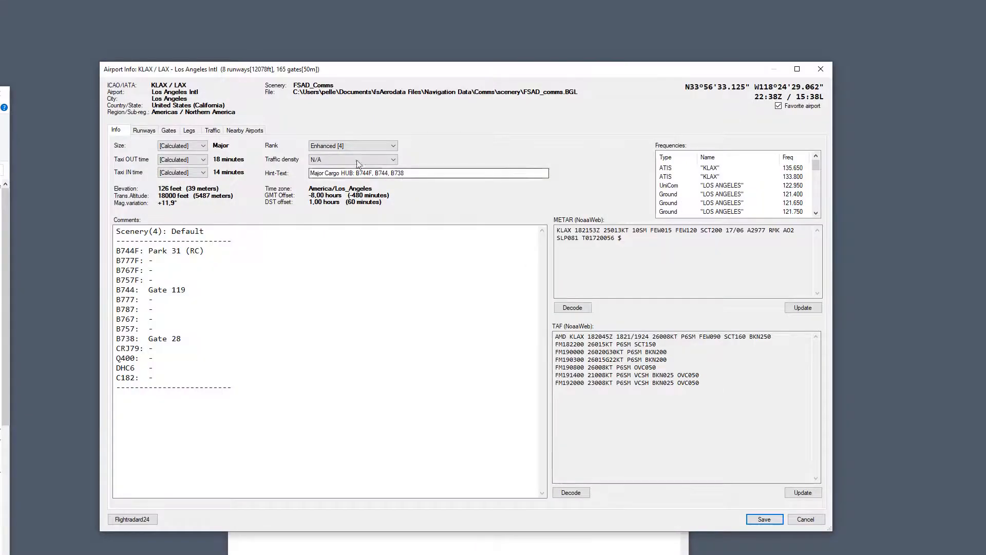
# - Chart all flights to/from Los Angeles as daily flights per international/domestic/same state, examine the split, and close the airport info
pyautogui.click(209, 131)
pyautogui.click(601, 144)
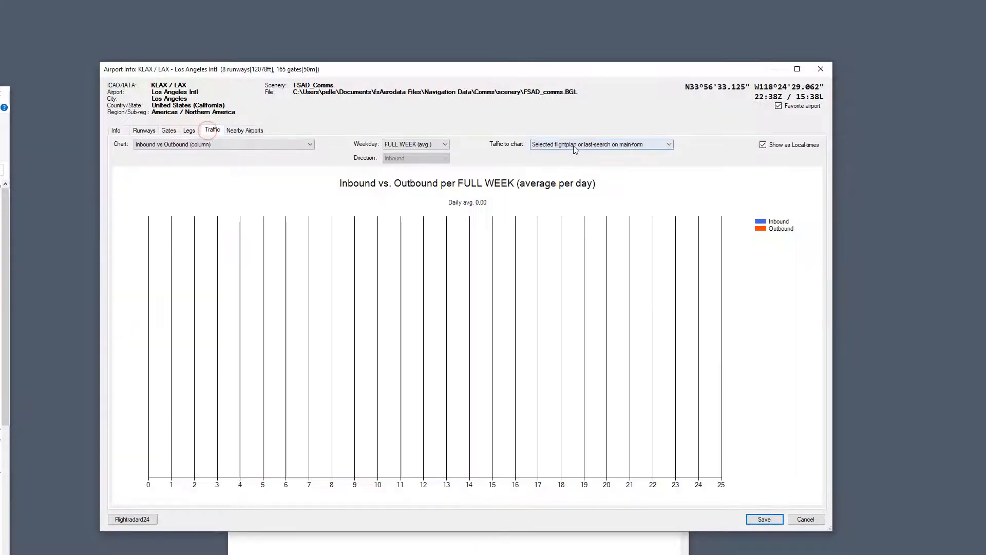
pyautogui.click(575, 153)
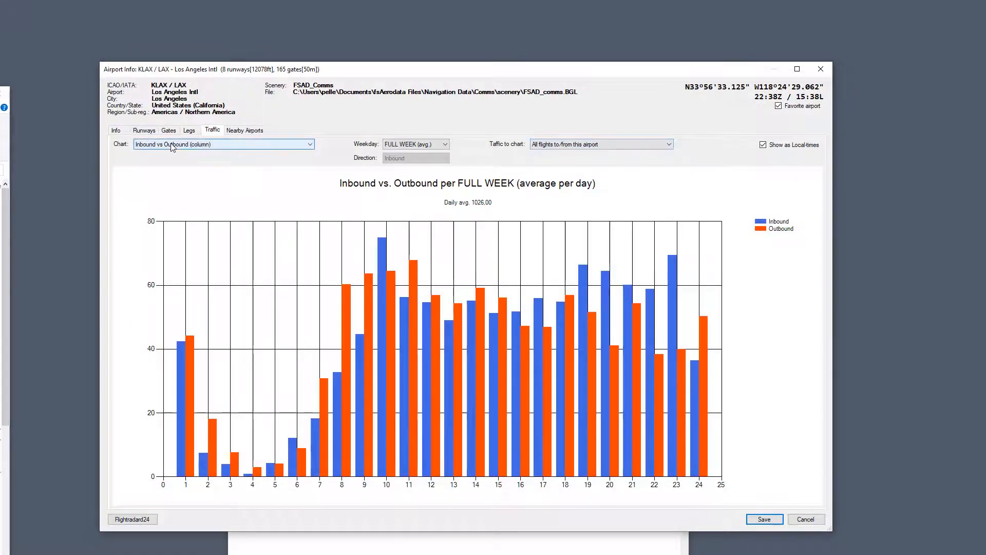
pyautogui.scroll(-1, 172, 148)
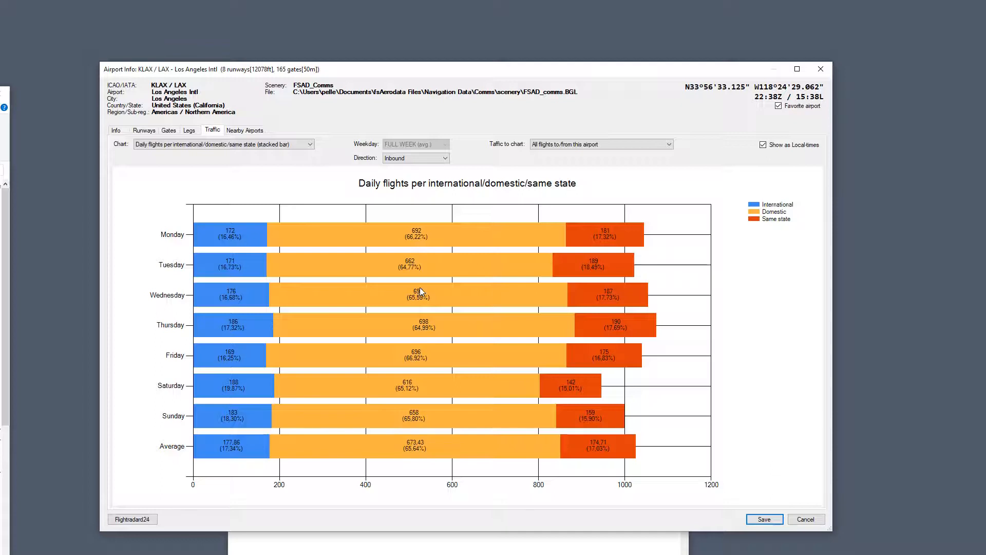
pyautogui.moveTo(418, 288)
pyautogui.press('Escape')
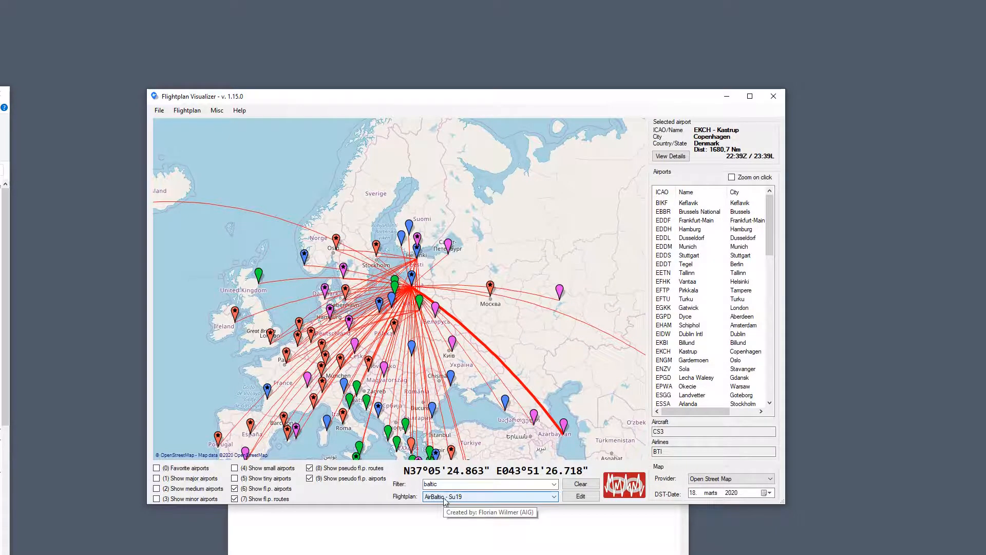
# - Generate the fleet report for AirBaltic - Su19, examine its fleet size and utilization figures, and close the report and flightplan editor
pyautogui.click(579, 496)
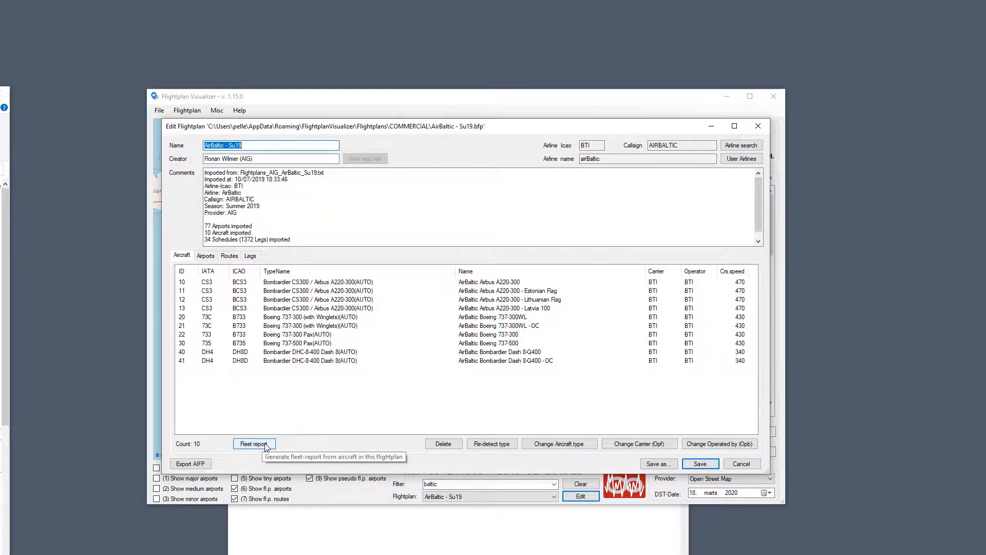
pyautogui.click(254, 444)
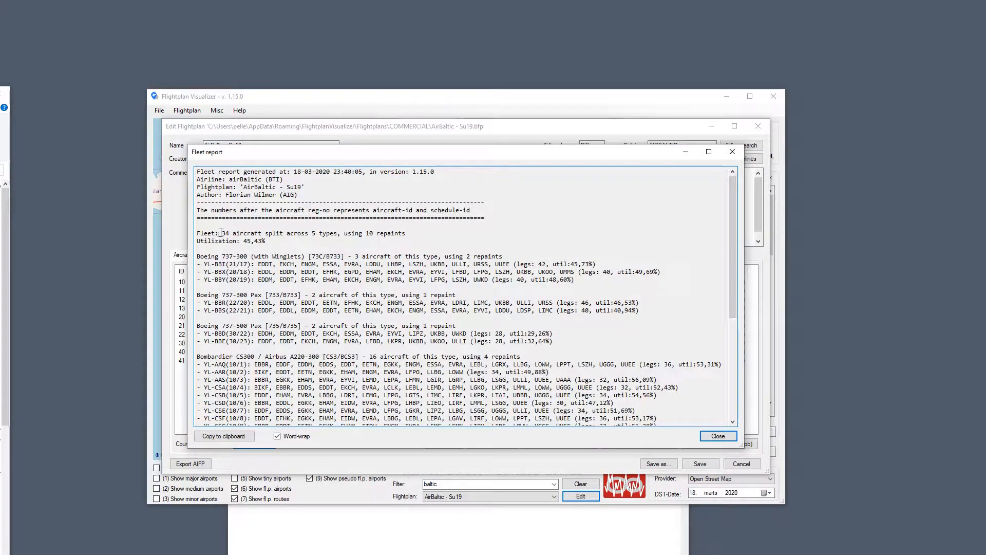
pyautogui.moveTo(222, 233); pyautogui.dragTo(224, 233)
pyautogui.click(229, 233)
pyautogui.moveTo(244, 240); pyautogui.dragTo(262, 242)
pyautogui.moveTo(636, 271); pyautogui.dragTo(654, 271)
pyautogui.moveTo(586, 264); pyautogui.dragTo(570, 264)
pyautogui.click(574, 262)
pyautogui.click(718, 436)
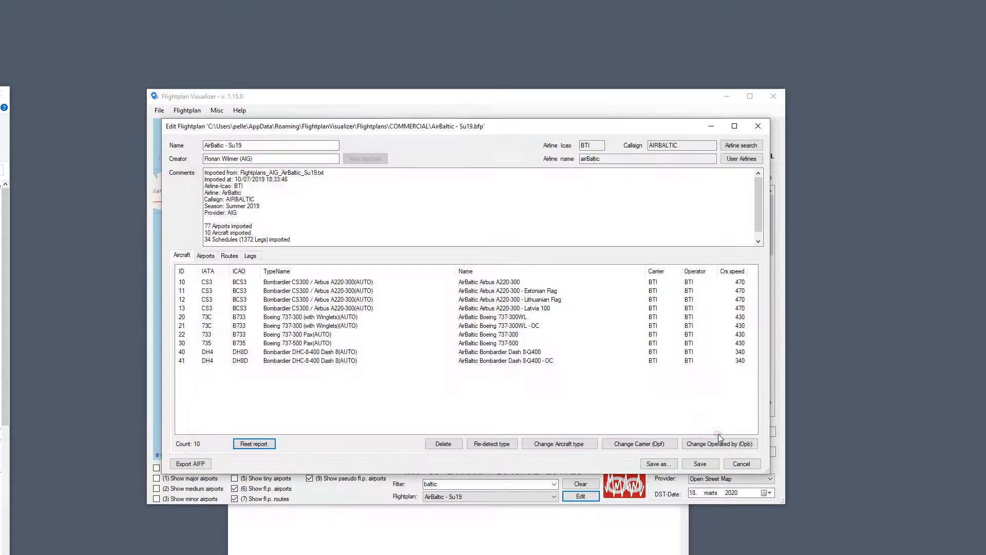
pyautogui.click(756, 127)
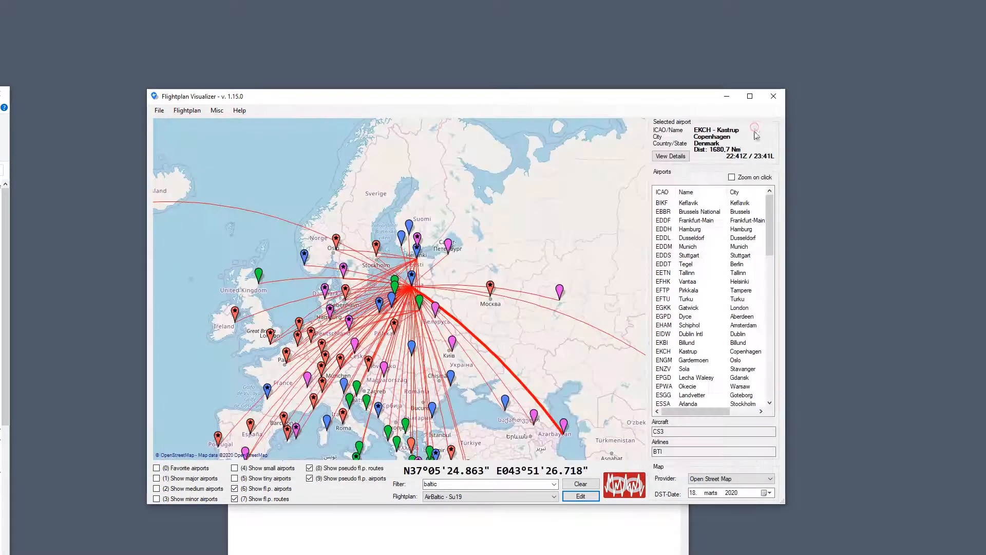
# - View the EVRA-UWKD route info, examine the schedule utilization of the Boeing 737-500 leg 0451, and close both windows
pyautogui.rightClick(519, 290)
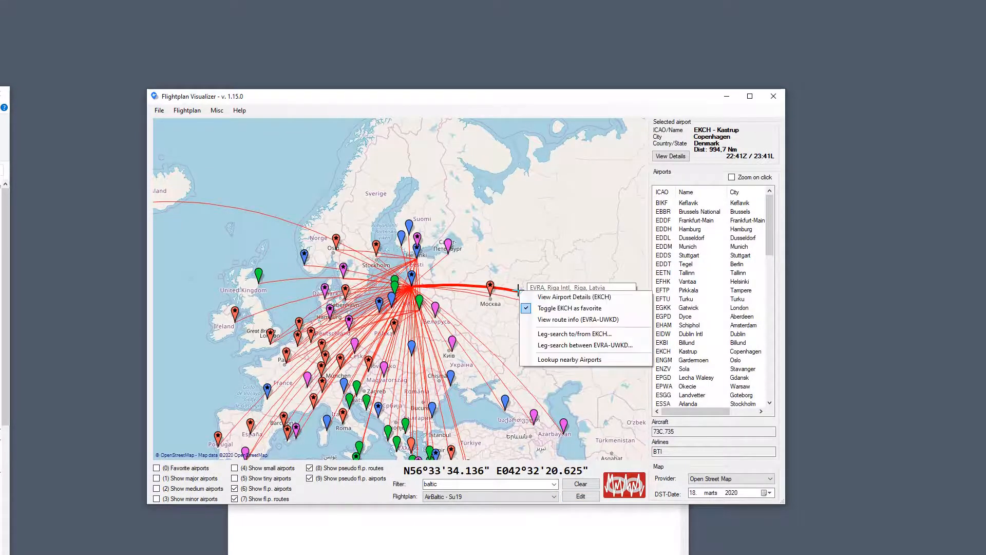
pyautogui.click(577, 320)
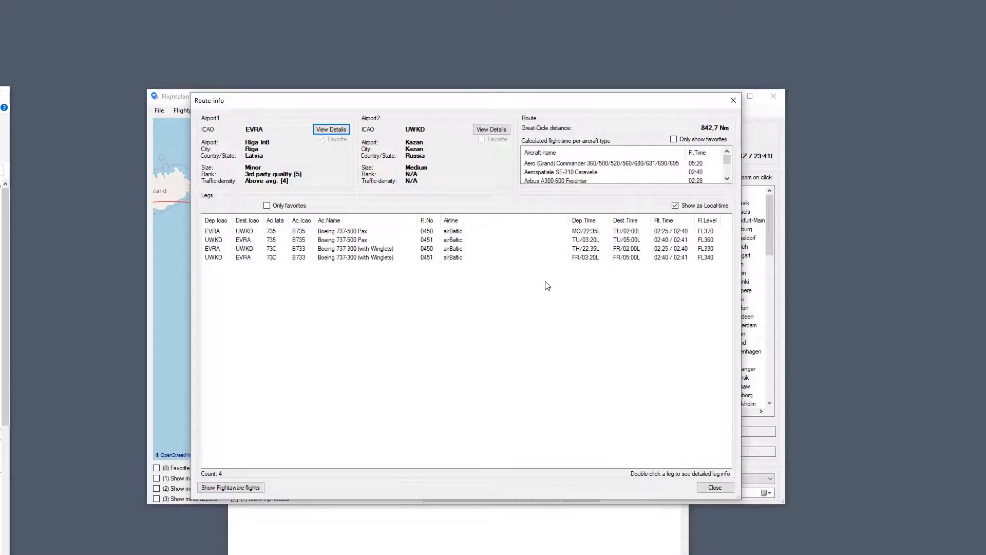
pyautogui.click(349, 242)
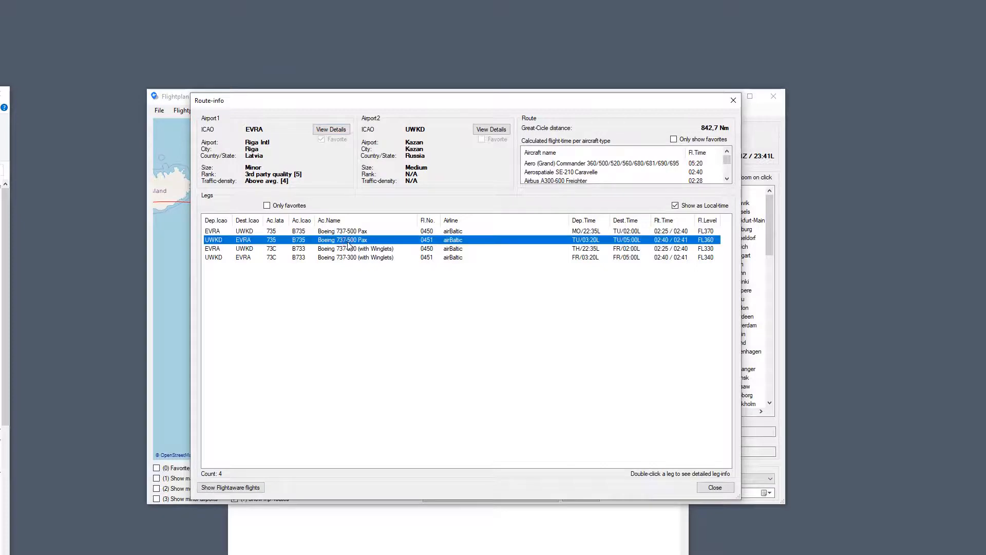
pyautogui.doubleClick(347, 240)
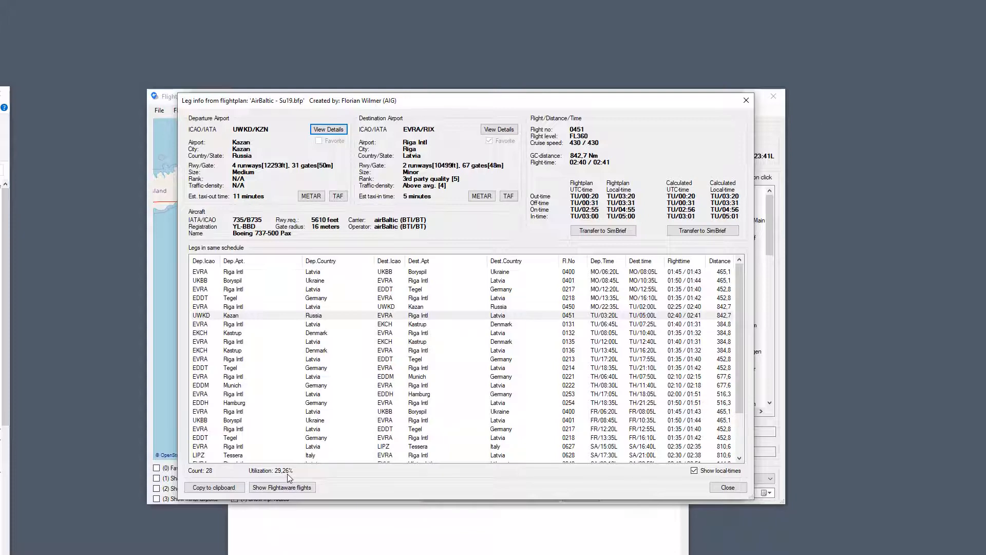
pyautogui.click(744, 104)
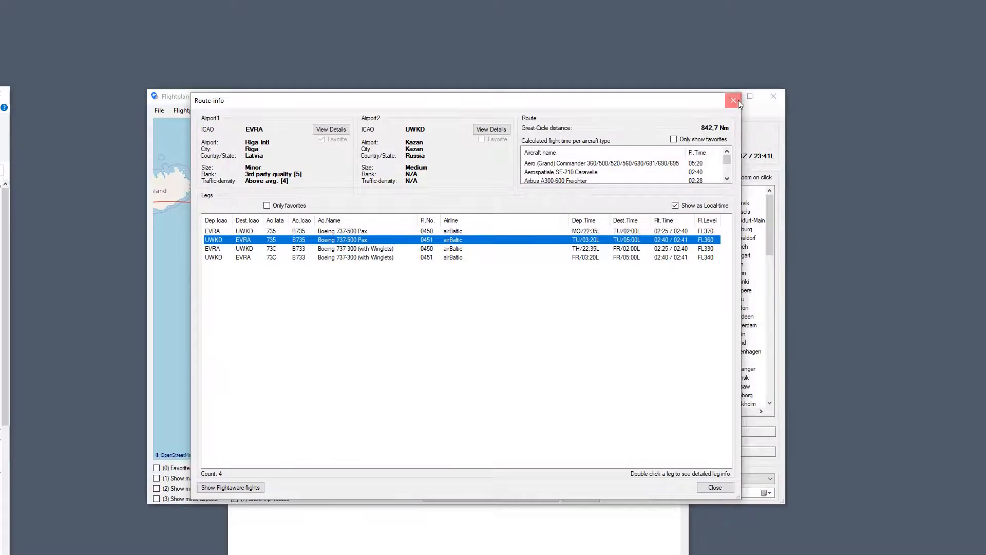
pyautogui.click(738, 99)
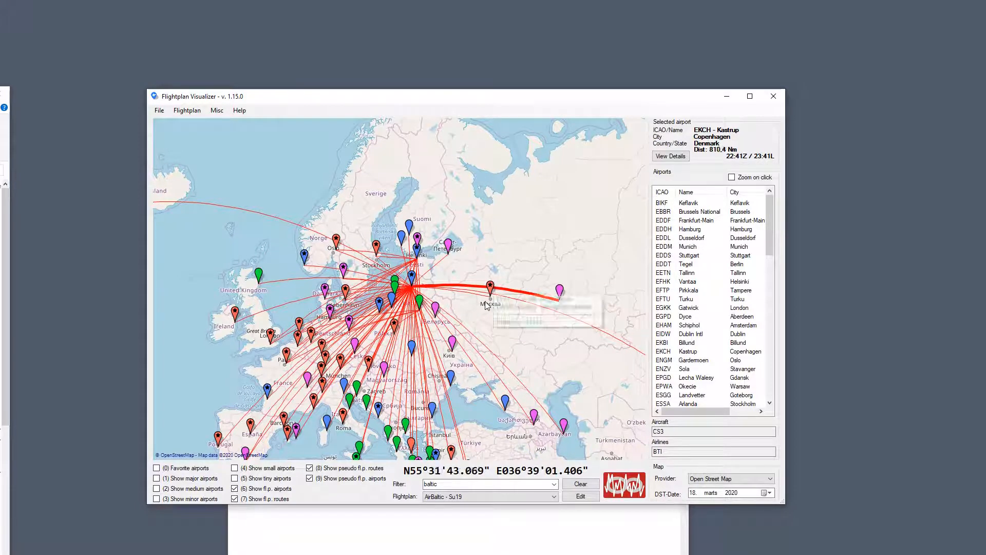
# - View the airport info for Kazan (UWKD) from the map and close it without saving
pyautogui.moveTo(561, 291)
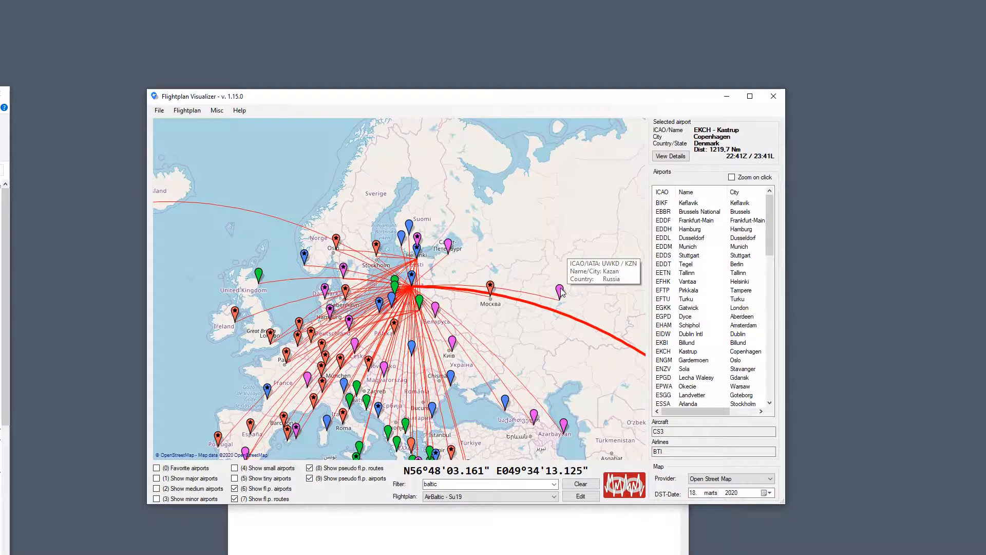
pyautogui.doubleClick(560, 291)
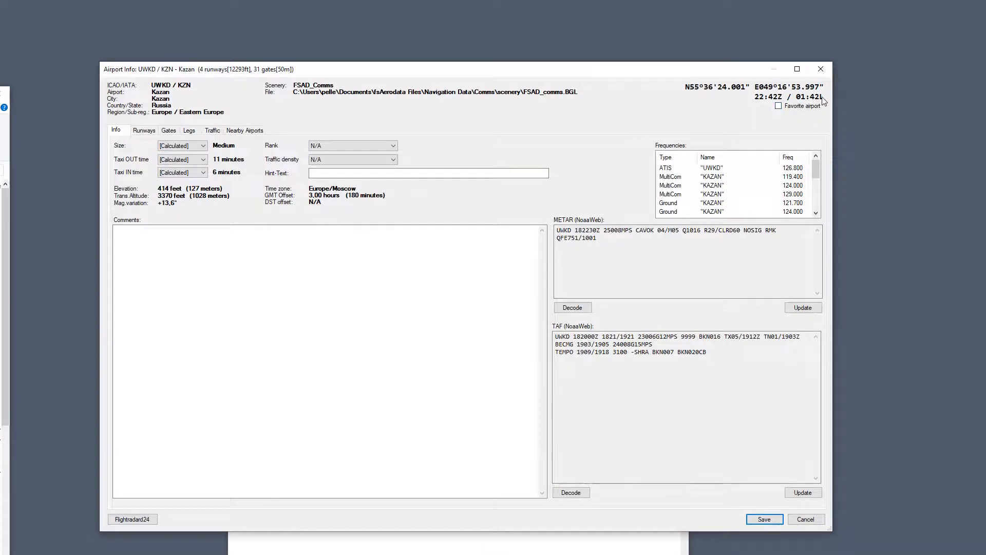
pyautogui.click(820, 69)
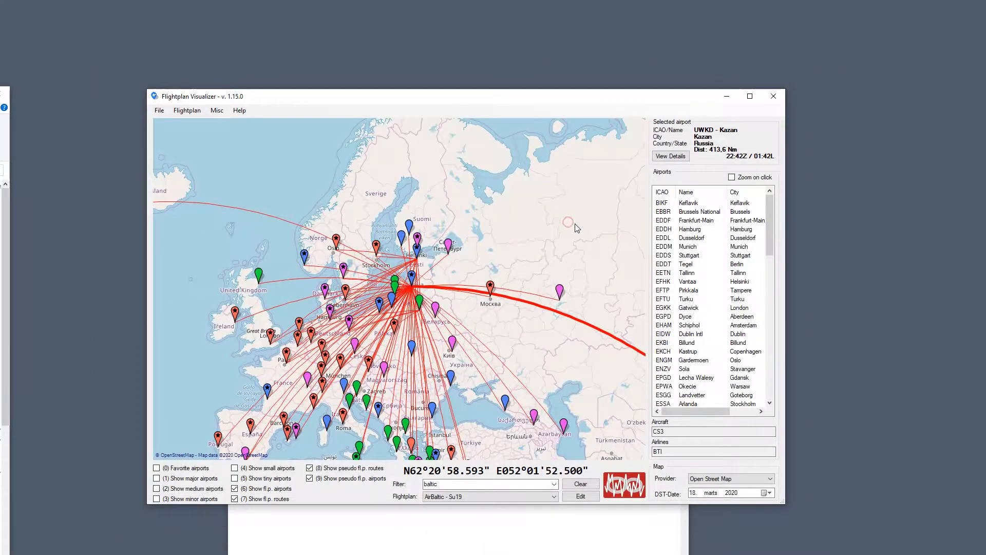
# - Search airports for BOST, examine the favorite, size, rank and traffic-density options for Klockner (GA15), and close the search
pyautogui.hotkey('ctrl', 'f')
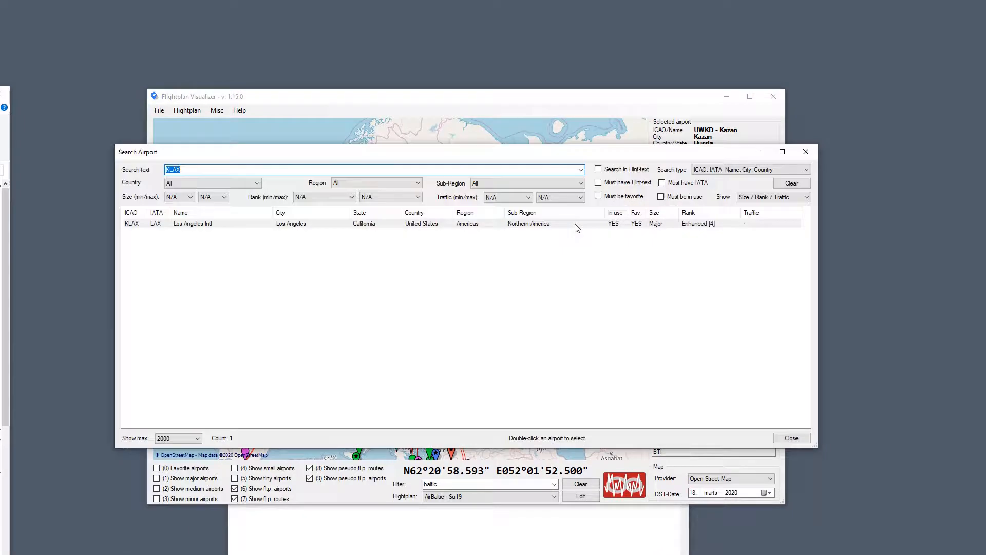
pyautogui.write('BOST')
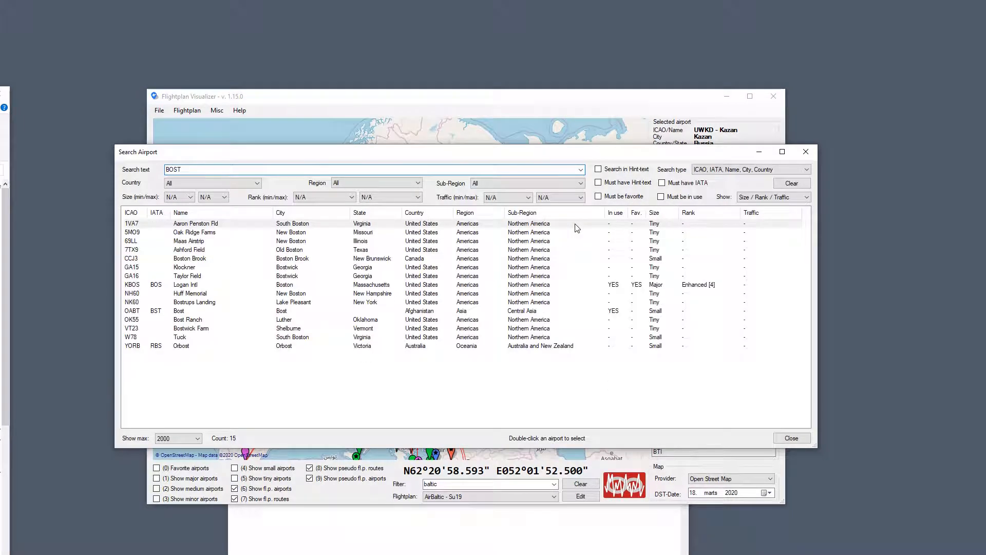
pyautogui.rightClick(519, 267)
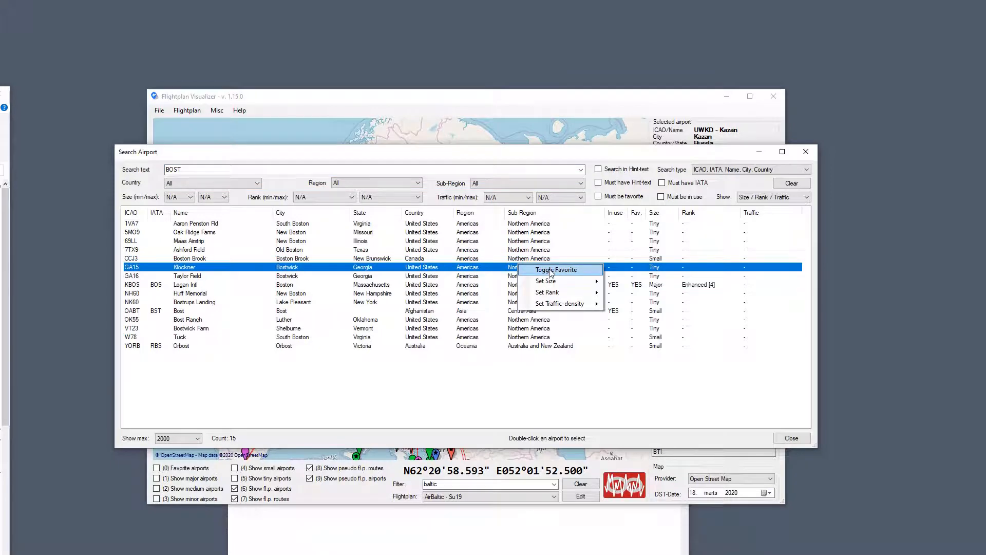
pyautogui.click(806, 152)
pyautogui.click(806, 151)
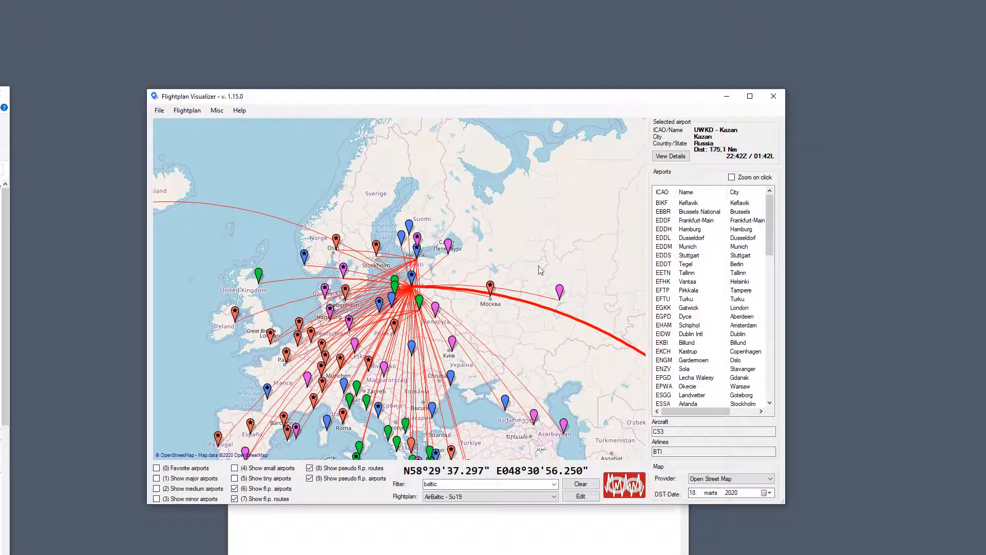
# - Examine the option to toggle Kazan (UWKD) as favorite directly from the map
pyautogui.moveTo(558, 291)
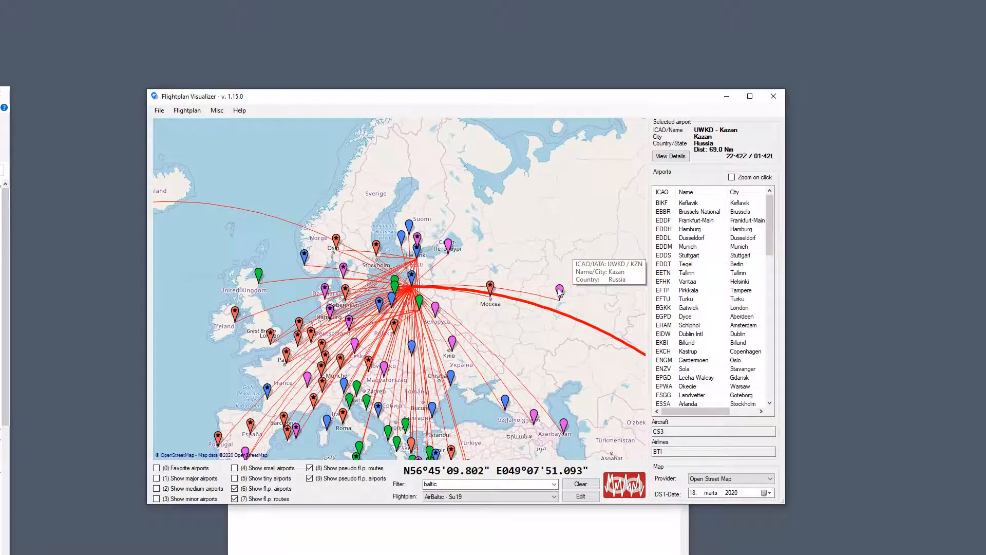
pyautogui.rightClick(560, 292)
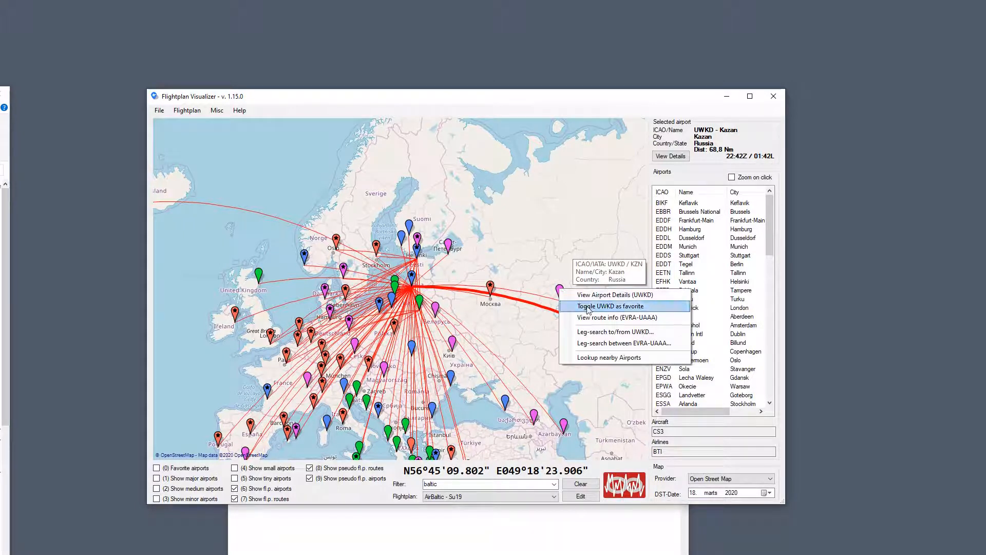
pyautogui.click(621, 306)
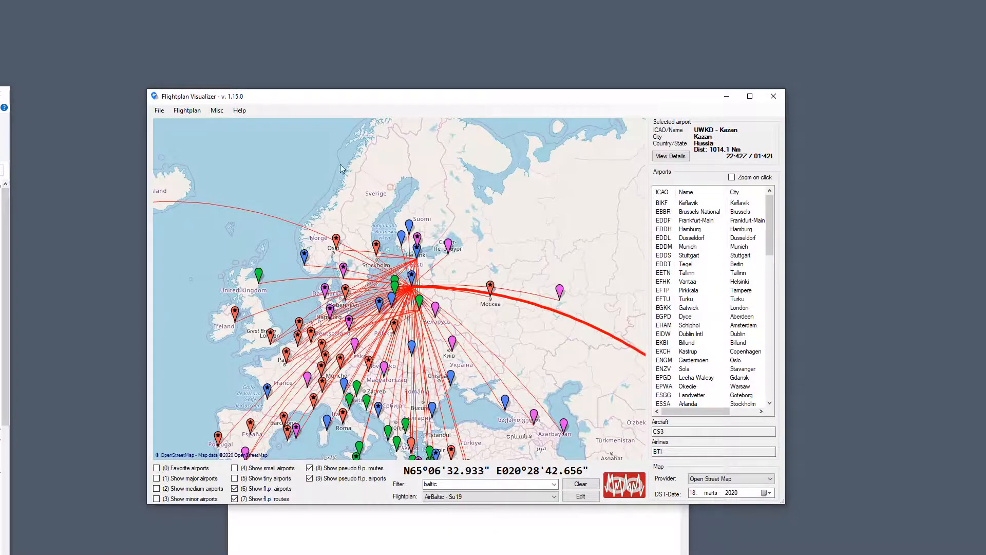
# - Open the Unit Conversion tool, convert a speed of 200 knots, and close the tool
pyautogui.click(221, 114)
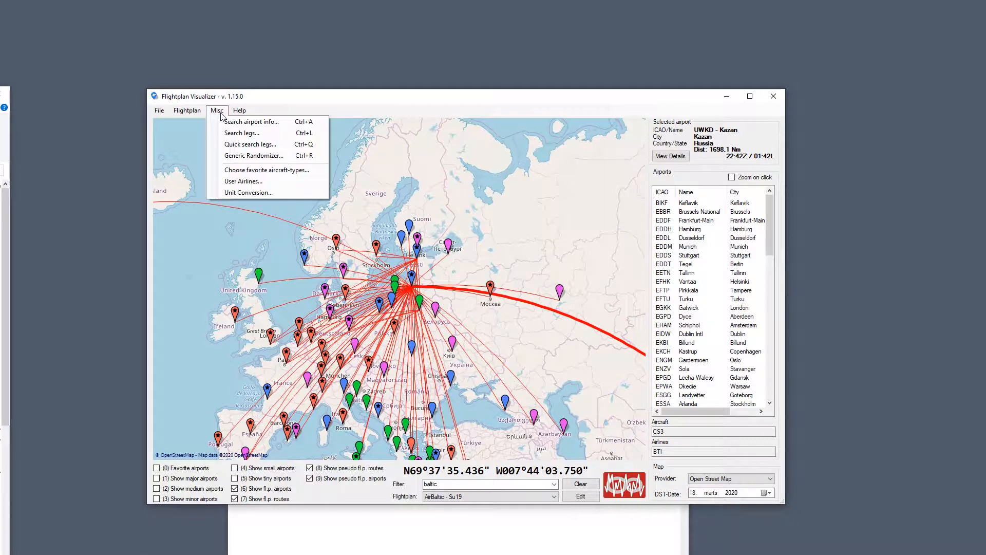
pyautogui.click(285, 193)
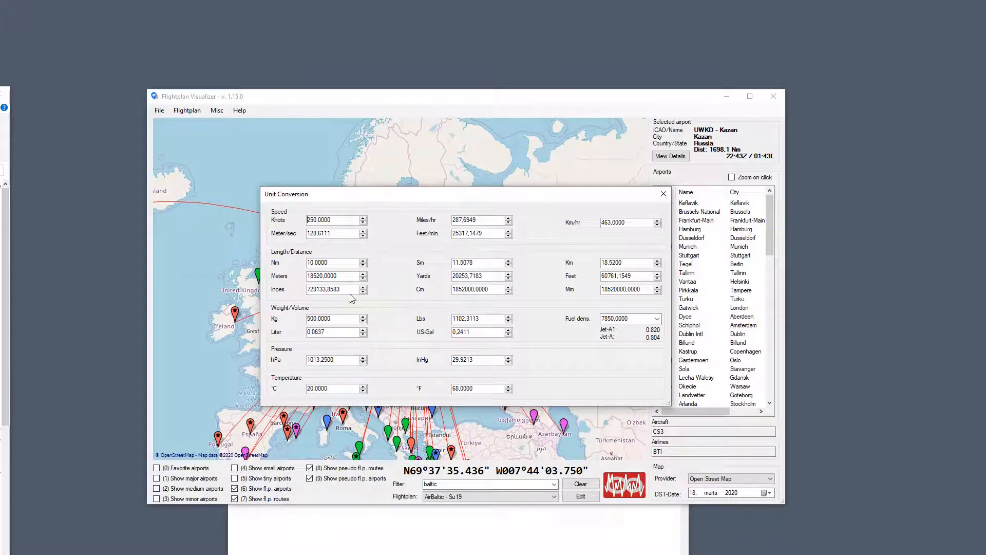
pyautogui.doubleClick(335, 221)
pyautogui.write('200')
pyautogui.press('Tab')
pyautogui.click(663, 193)
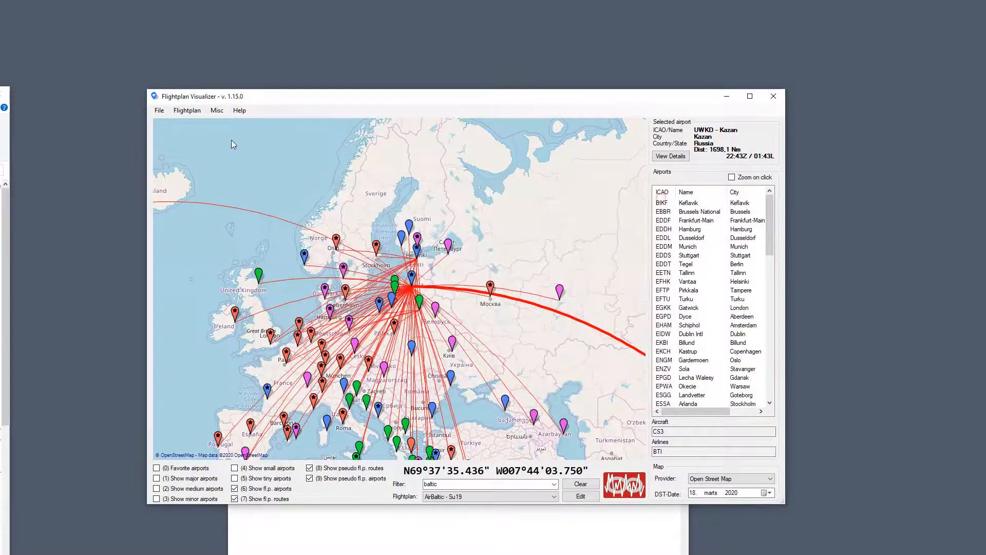
# - Open the Unit Conversion tool and examine the stored fuel density values in the weight and volume section
pyautogui.click(187, 110)
pyautogui.moveTo(217, 110)
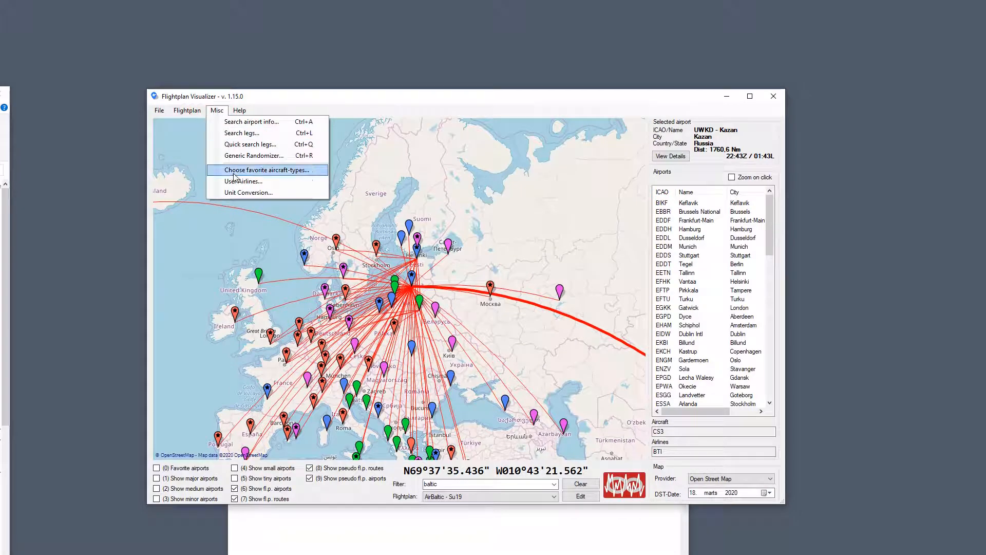
pyautogui.click(242, 190)
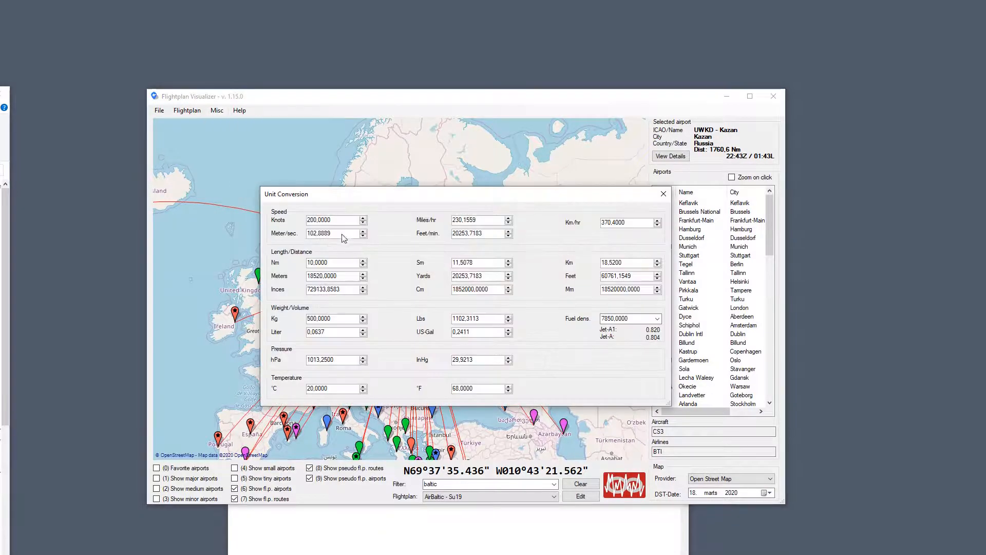
pyautogui.click(337, 221)
pyautogui.click(657, 319)
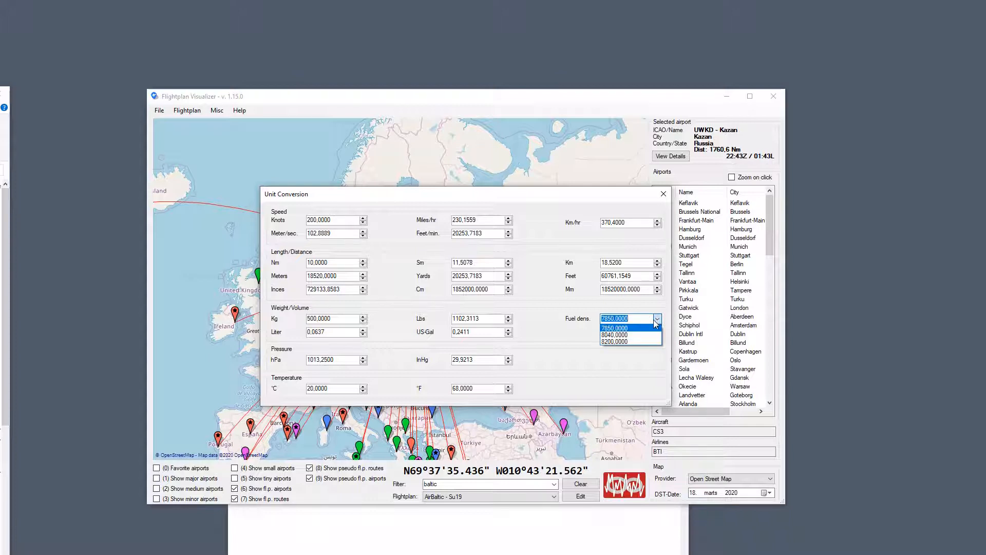
pyautogui.click(627, 319)
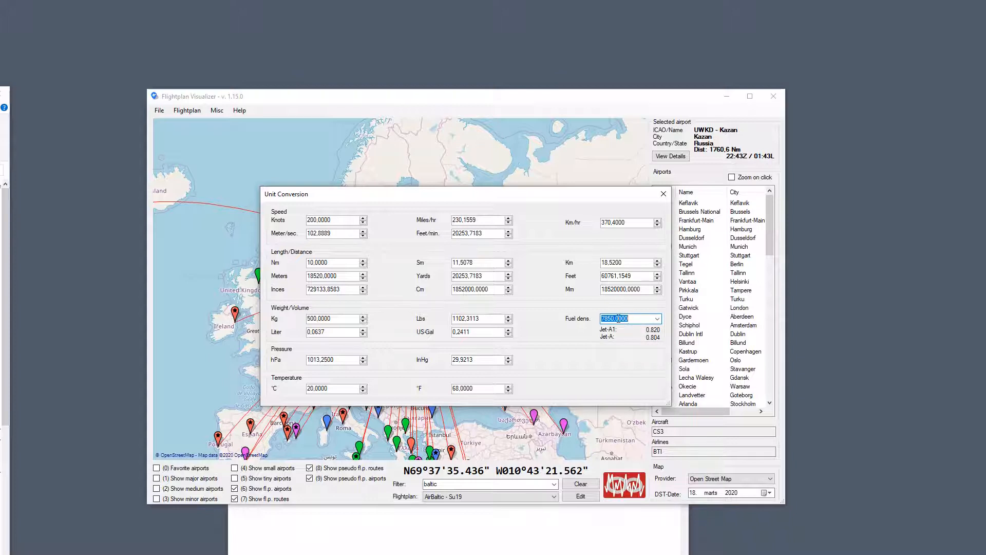
pyautogui.click(658, 318)
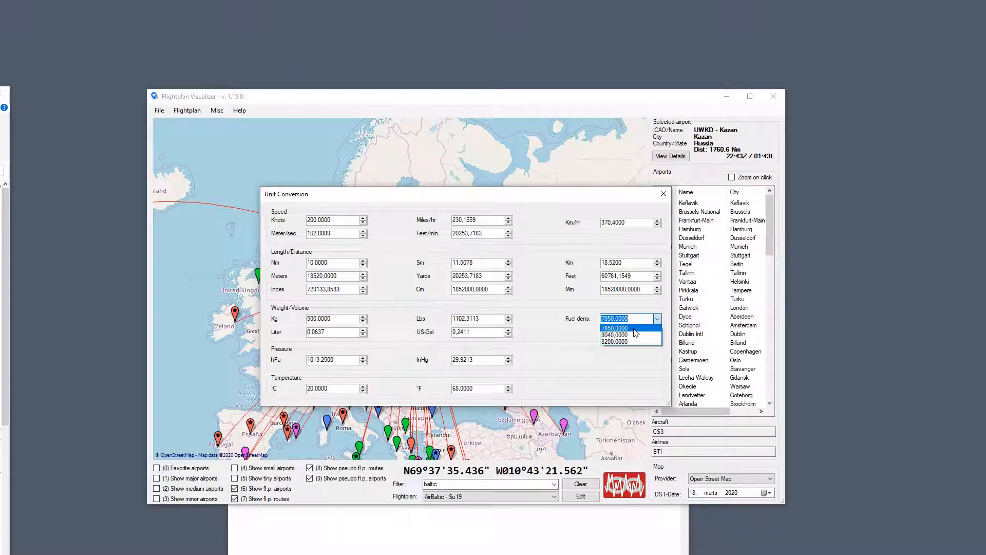
# - Enter the Jet-A1 fuel density of 0.820 for the weight and volume conversion
pyautogui.click(635, 316)
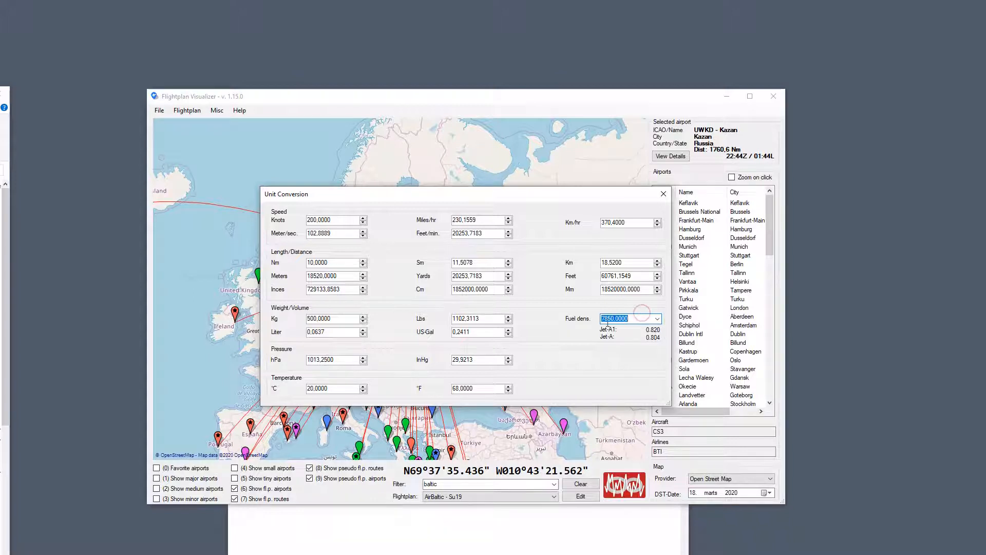
pyautogui.write('0,')
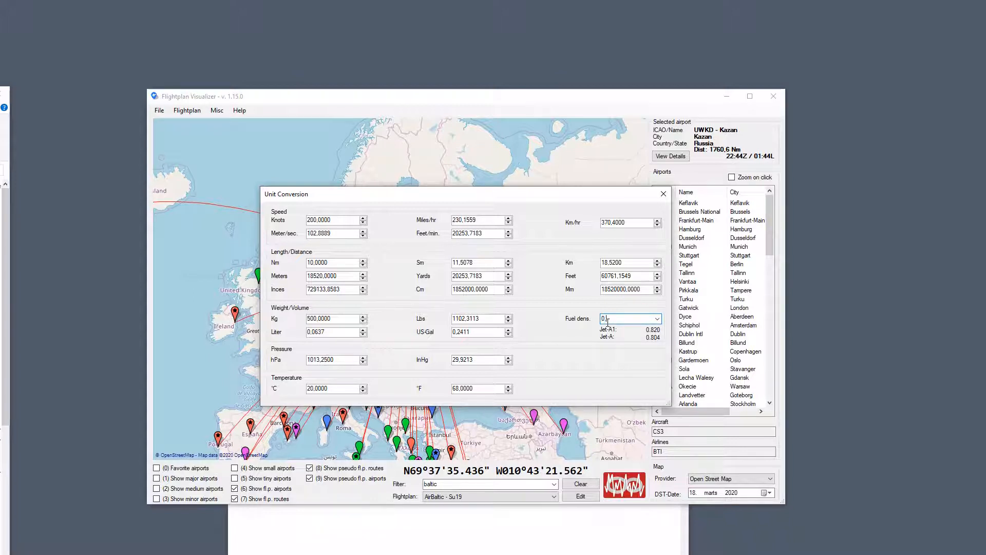
pyautogui.write('820')
pyautogui.press('Tab')
# - Replace the fuel density with the Jet-A value of 0.804
pyautogui.click(630, 320)
pyautogui.press('Home')
pyautogui.hotkey('shift', 'End')
pyautogui.write('04')
pyautogui.press('Tab')
# - Compare the fuel volume conversions by switching to the stored density 0.8200 and back to 0.8040
pyautogui.click(657, 319)
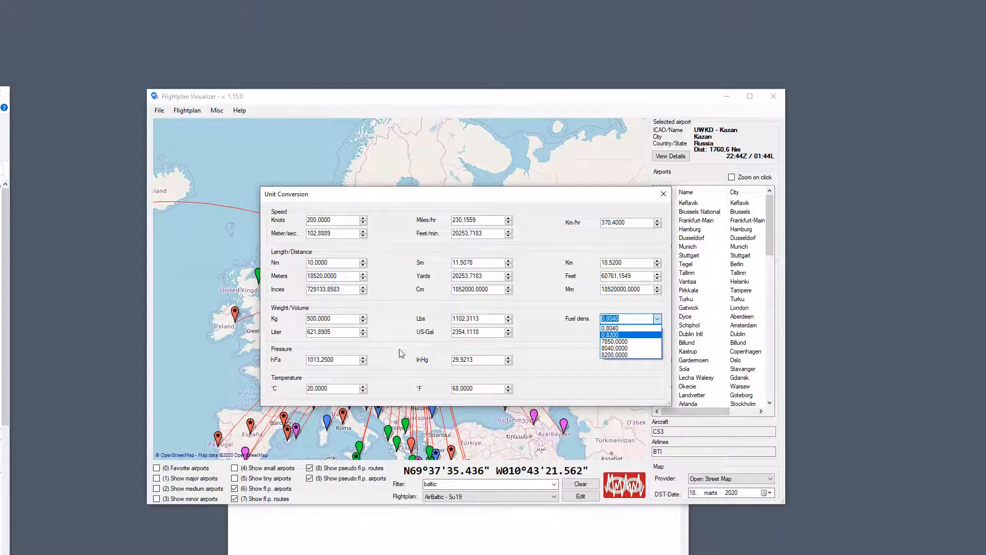
pyautogui.click(616, 335)
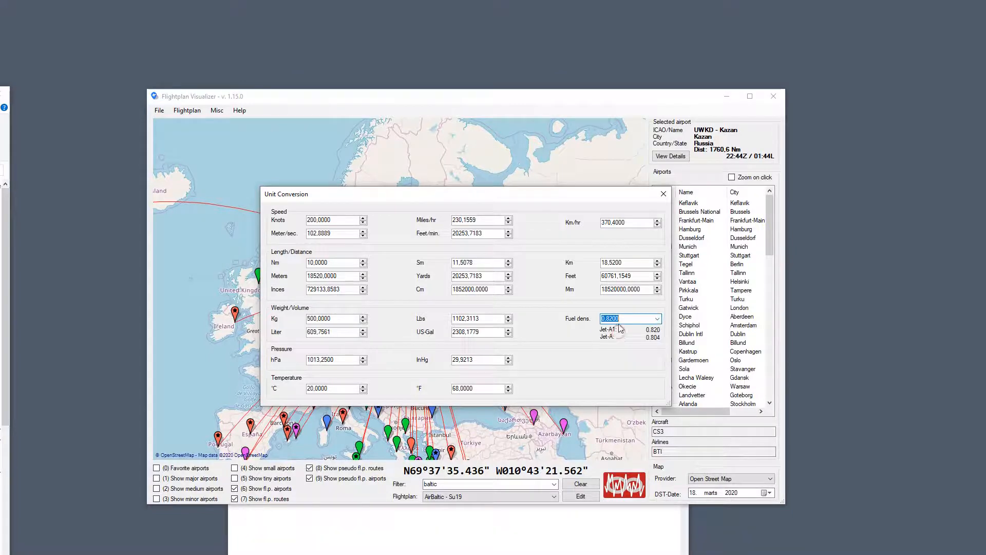
pyautogui.click(658, 319)
pyautogui.click(658, 318)
pyautogui.click(646, 328)
pyautogui.click(652, 318)
pyautogui.click(640, 327)
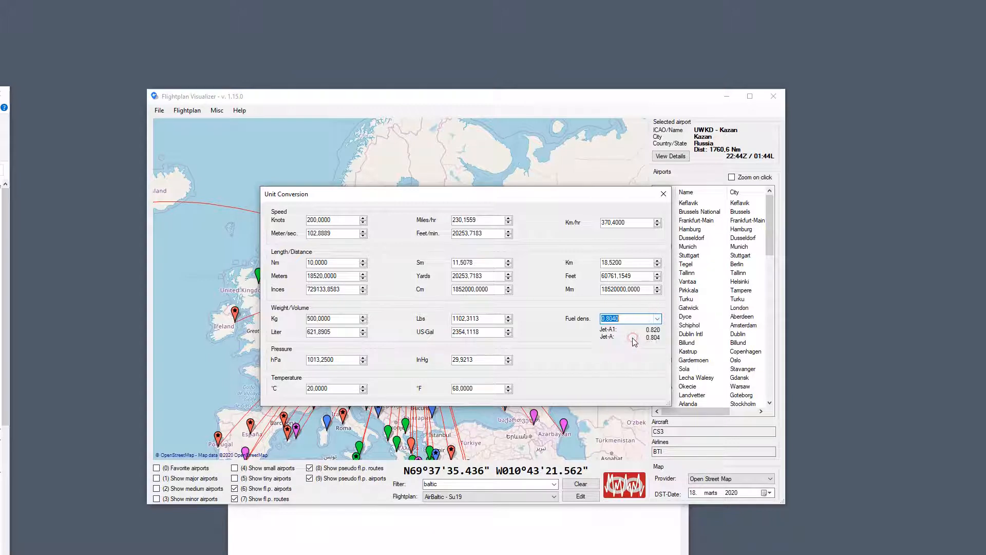